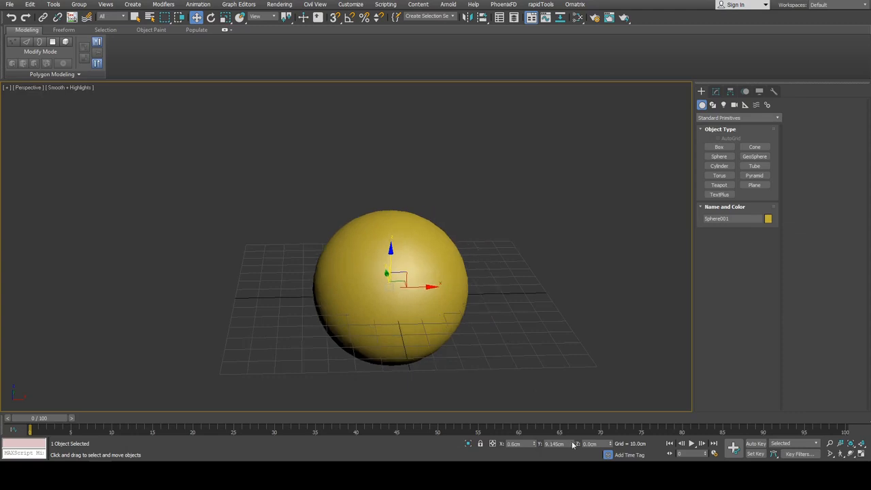
# Reset the sphere's Y position to 0, then raise it to about 45 cm in Z with edged faces displayed.
pyautogui.rightClick(573, 444)
pyautogui.moveTo(397, 263); pyautogui.dragTo(413, 165)
pyautogui.press('F4')
pyautogui.moveTo(508, 170); pyautogui.dragTo(503, 193, button='middle')
# Add an Edit Poly modifier to the sphere and detach the polygon ring just above its equator as a separate object.
pyautogui.click(715, 91)
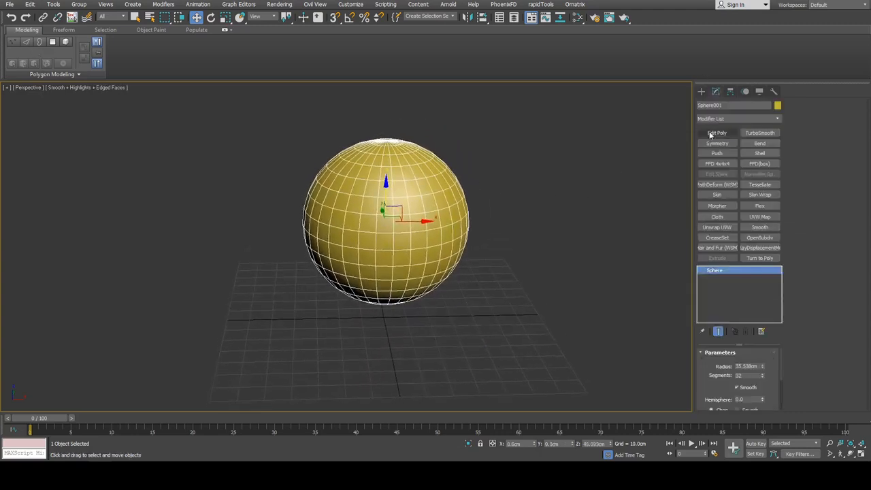
pyautogui.click(716, 133)
pyautogui.keyDown('alt'); pyautogui.moveTo(453, 204); pyautogui.dragTo(444, 190, button='middle'); pyautogui.keyUp('alt')
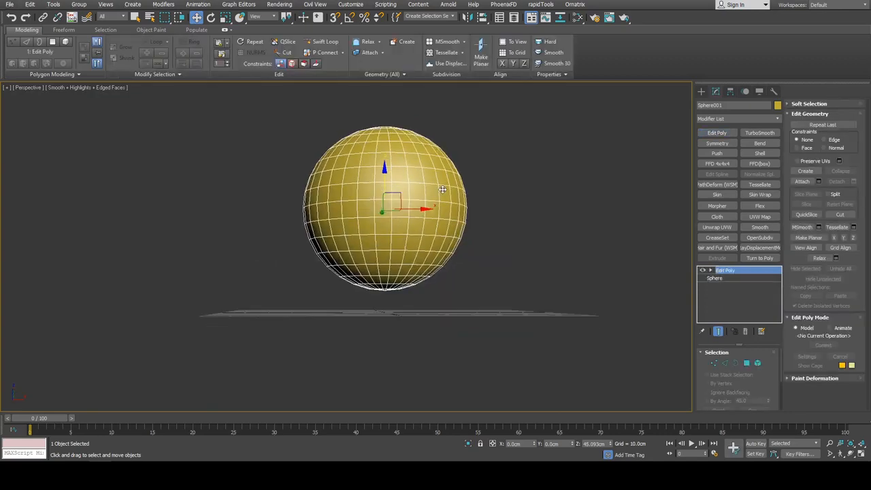
pyautogui.scroll(3, 444, 189)
pyautogui.press('4')
pyautogui.press('q')
pyautogui.click(371, 191)
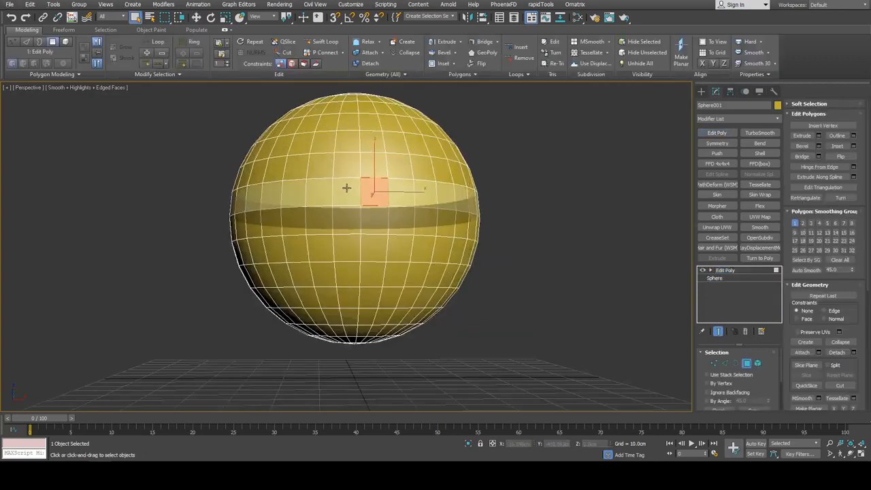
pyautogui.keyDown('shift'); pyautogui.click(347, 189); pyautogui.keyUp('shift')
pyautogui.moveTo(355, 191); pyautogui.dragTo(359, 195, button='middle')
pyautogui.hotkey('alt', 'd')
pyautogui.click(456, 236)
pyautogui.press('4')
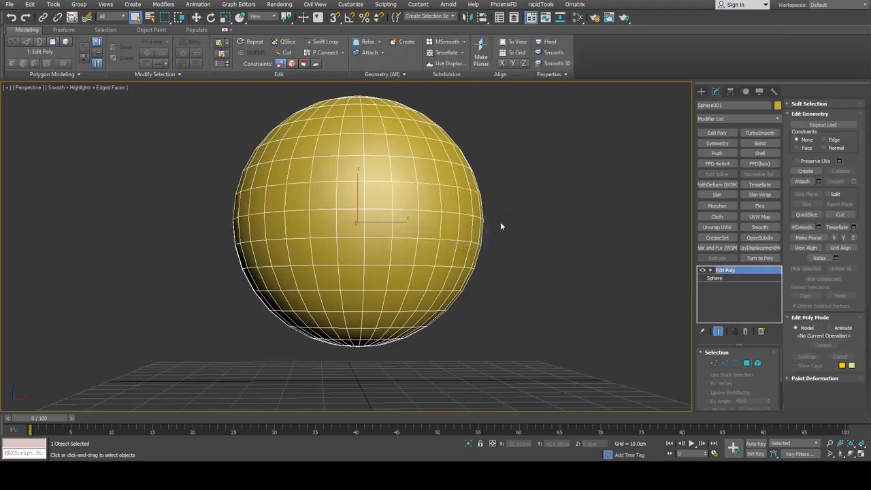
# Apply Edit Poly to the detached ring and extend its lower edge loop downward into a long, flared skirt.
pyautogui.click(384, 202)
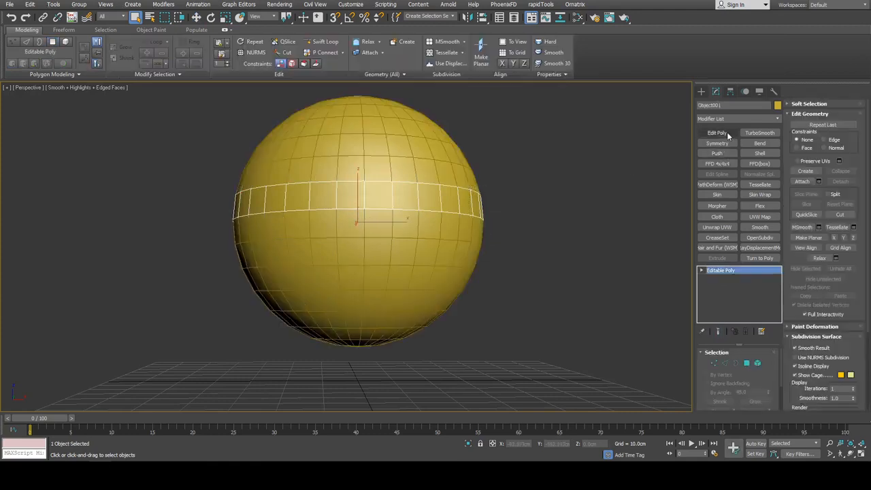
pyautogui.hotkey('shift', 'e')
pyautogui.press('2')
pyautogui.doubleClick(447, 213)
pyautogui.scroll(-5, 449, 207)
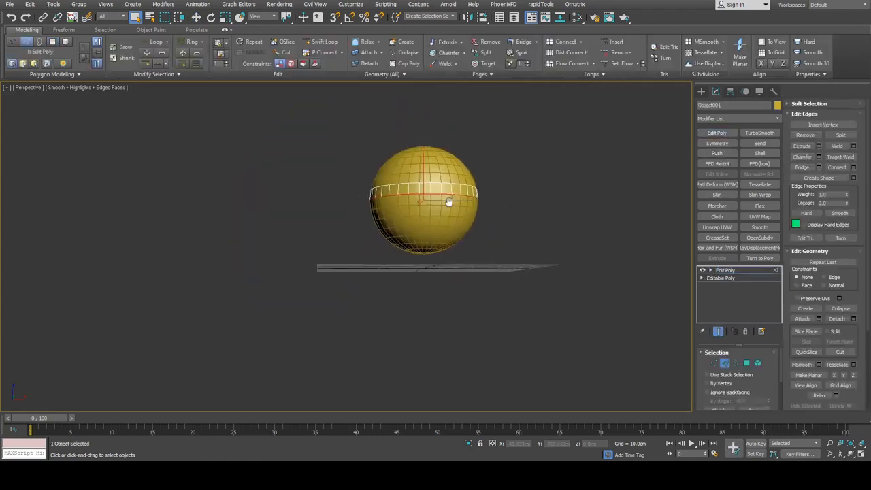
pyautogui.keyDown('alt'); pyautogui.moveTo(449, 202); pyautogui.dragTo(436, 196, button='middle'); pyautogui.keyUp('alt')
pyautogui.press('w')
pyautogui.keyDown('shift'); pyautogui.moveTo(424, 167); pyautogui.dragTo(443, 294); pyautogui.keyUp('shift')
pyautogui.keyDown('alt'); pyautogui.moveTo(469, 262); pyautogui.dragTo(473, 274, button='middle'); pyautogui.keyUp('alt')
pyautogui.moveTo(473, 274)
pyautogui.mouseDown(button='middle')
pyautogui.moveTo(465, 288)
pyautogui.moveTo(482, 268)
pyautogui.mouseUp(button='middle')
# Connect the ring of vertical edges on the extended skirt section with 16 segments.
pyautogui.scroll(3, 465, 287)
pyautogui.press('q')
pyautogui.click(483, 248)
pyautogui.hotkey('alt', 'r')
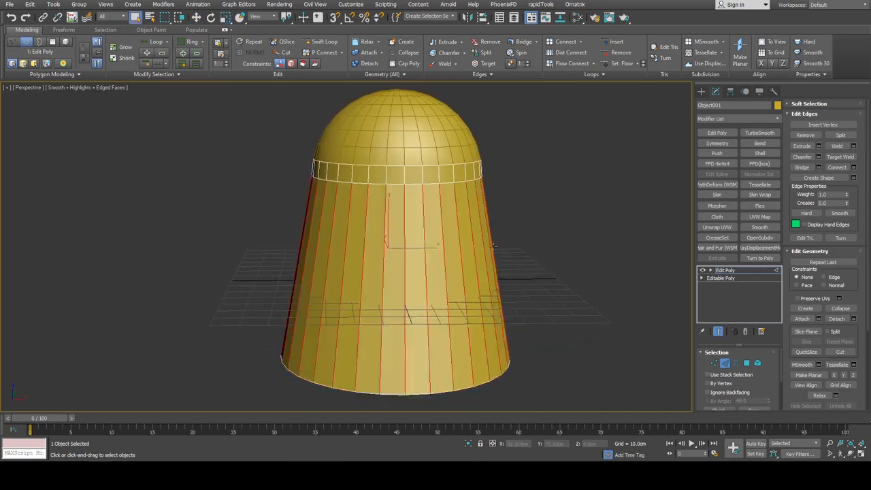
pyautogui.hotkey('ctrl', 'shift', 'e')
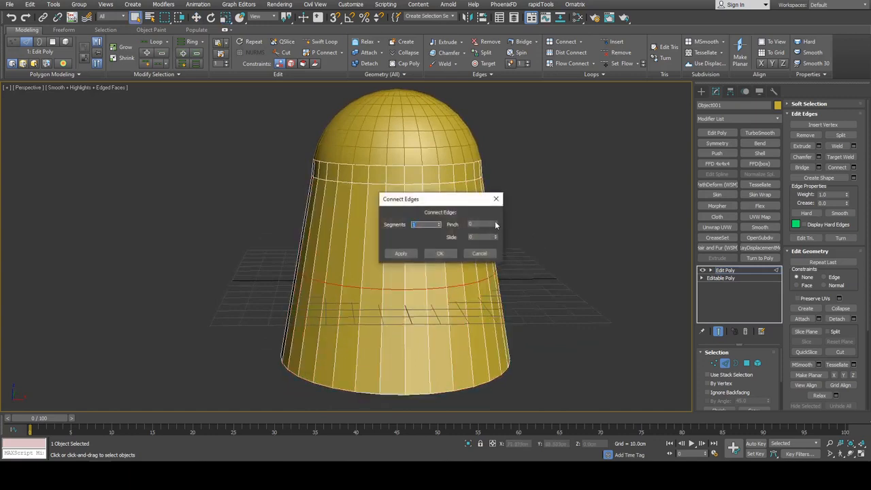
pyautogui.write('16')
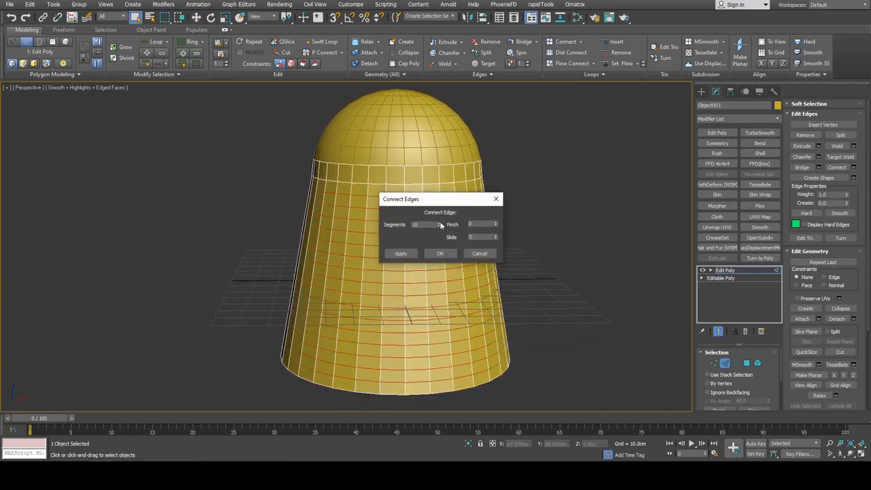
pyautogui.click(440, 253)
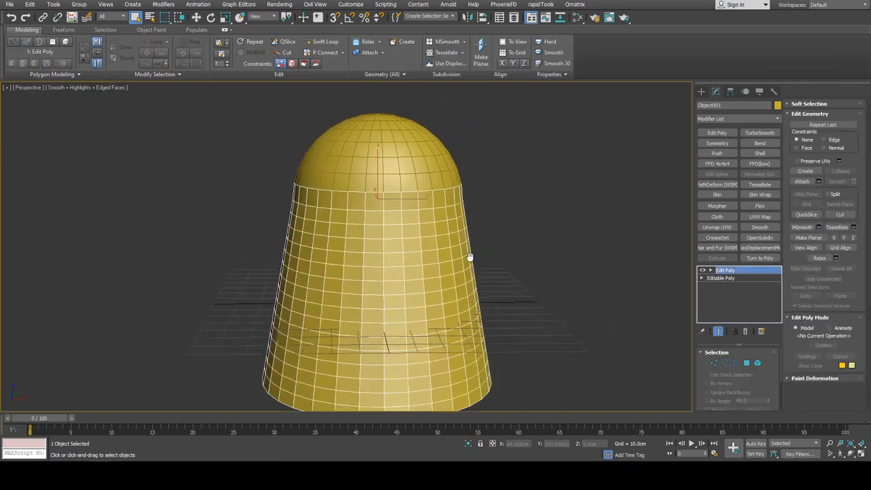
# Add a Push modifier with a value of 0.57 cm to the ring mesh and name the object skirt.
pyautogui.scroll(-5, 473, 273)
pyautogui.scroll(8, 463, 258)
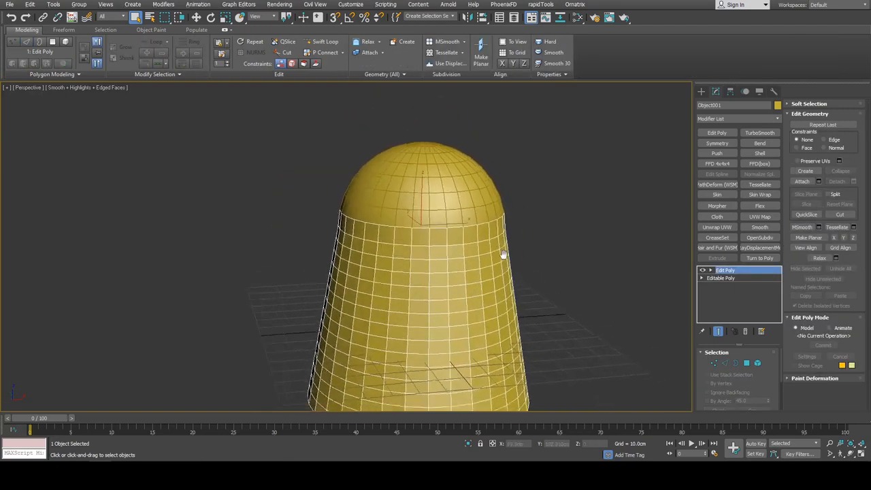
pyautogui.click(717, 153)
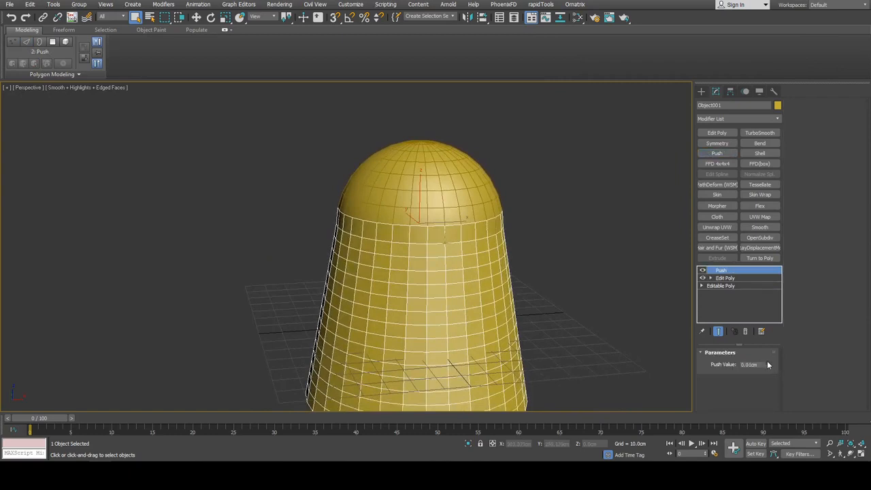
pyautogui.moveTo(767, 364); pyautogui.dragTo(769, 338)
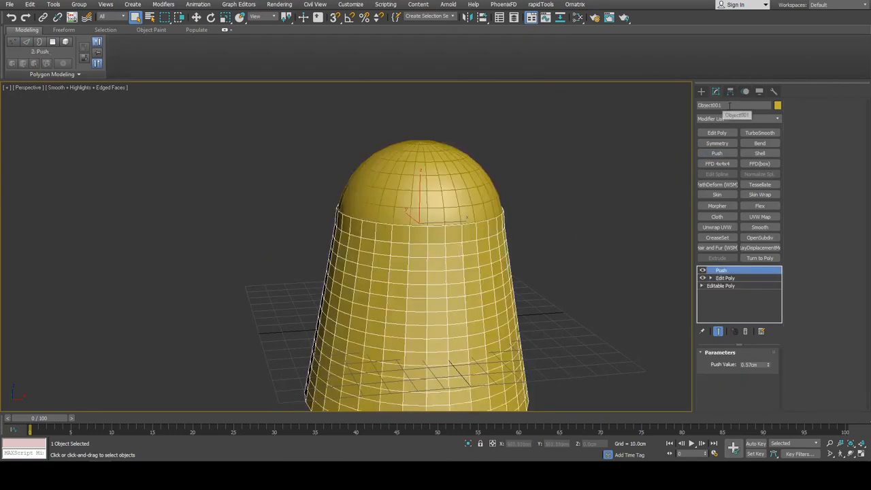
pyautogui.click(729, 106)
pyautogui.write('skirt')
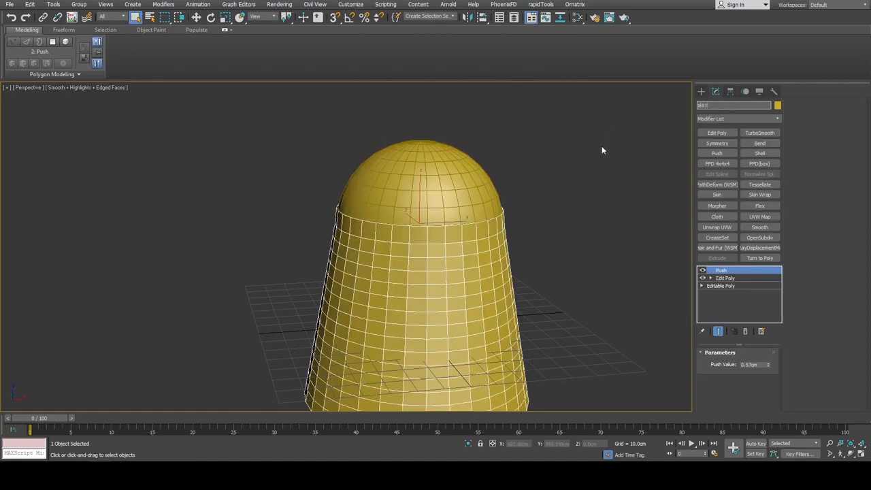
pyautogui.moveTo(602, 147); pyautogui.dragTo(575, 170, button='middle')
pyautogui.scroll(-3, 567, 221)
pyautogui.scroll(3, 573, 217)
pyautogui.moveTo(568, 222); pyautogui.dragTo(534, 256, button='middle')
pyautogui.scroll(-3, 564, 249)
pyautogui.moveTo(534, 256); pyautogui.dragTo(427, 139)
pyautogui.press('w')
pyautogui.moveTo(486, 179); pyautogui.dragTo(468, 290, button='middle')
pyautogui.press('q')
pyautogui.click(507, 235)
pyautogui.scroll(3, 515, 214)
pyautogui.moveTo(515, 214); pyautogui.dragTo(454, 211, button='middle')
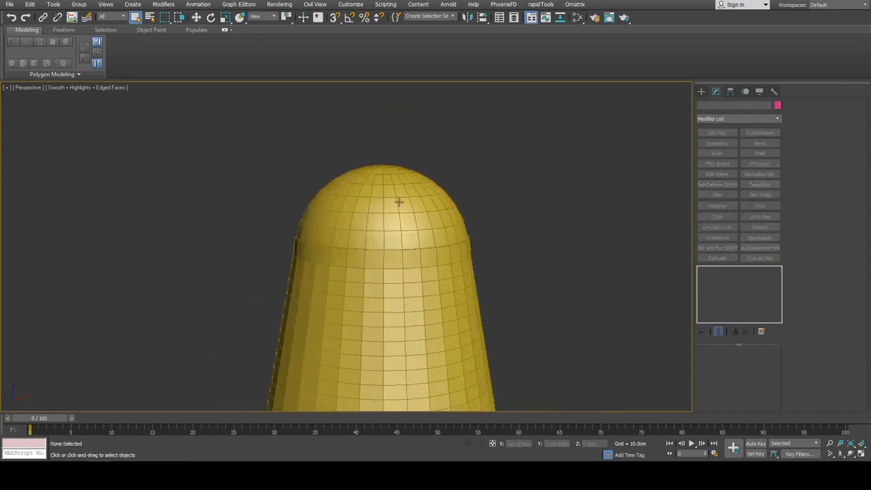
# Select the sphere and key a free rotation at frame 10 with Auto Key on.
pyautogui.click(400, 201)
pyautogui.scroll(-3, 400, 200)
pyautogui.press('e')
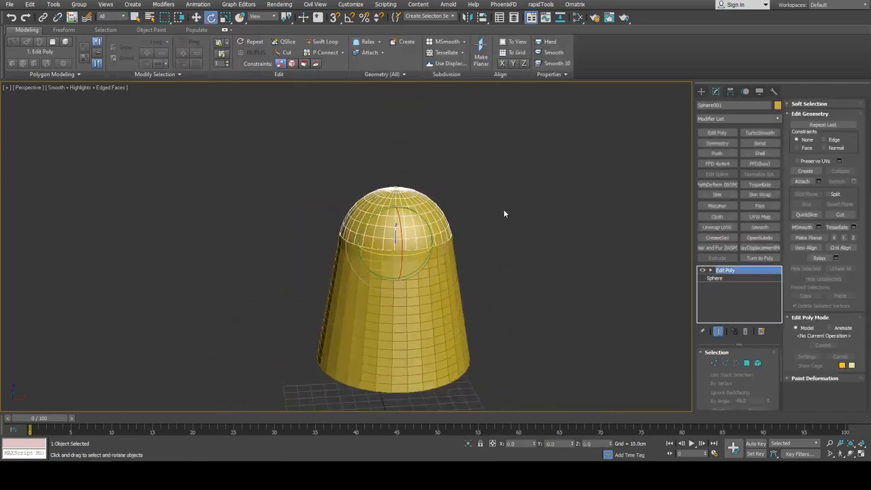
pyautogui.press('n')
pyautogui.moveTo(68, 419); pyautogui.dragTo(140, 419)
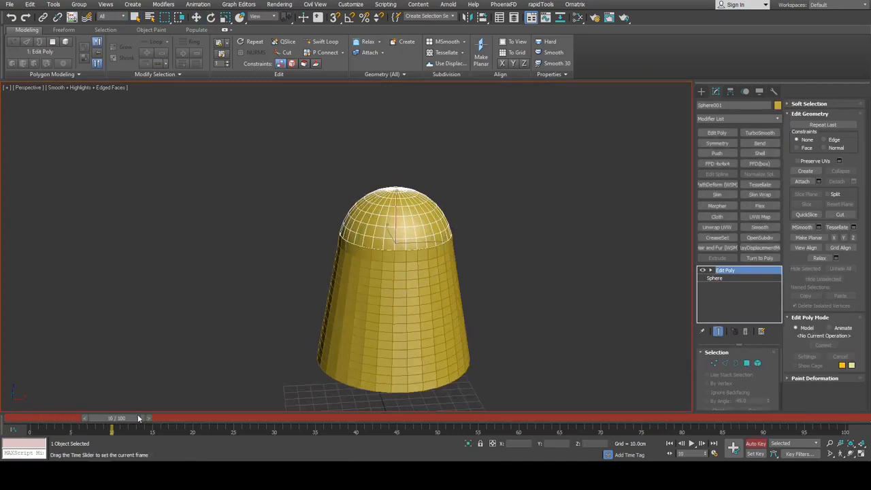
pyautogui.moveTo(359, 233); pyautogui.dragTo(410, 248)
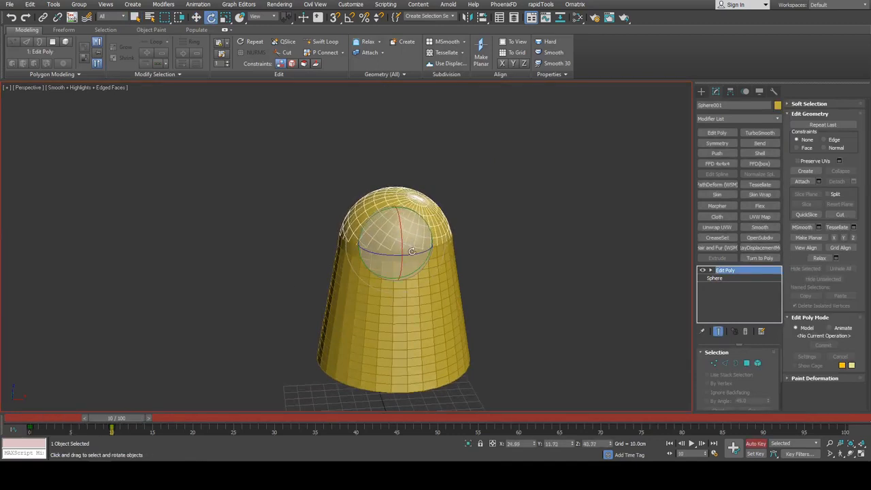
# Key a second free rotation of the sphere at frame 20, ending Auto Key recording and returning to frame 0.
pyautogui.moveTo(151, 420); pyautogui.dragTo(194, 420)
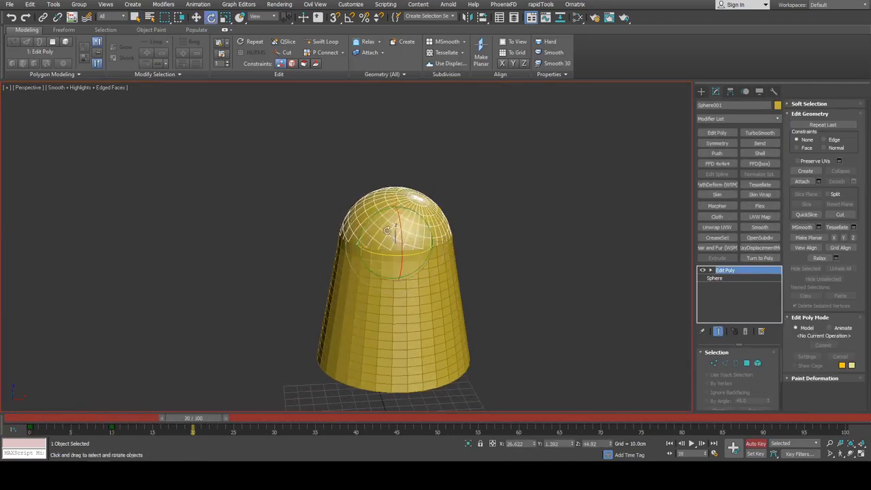
pyautogui.moveTo(375, 238); pyautogui.dragTo(341, 219)
pyautogui.press('q')
pyautogui.keyDown('alt'); pyautogui.moveTo(422, 228); pyautogui.dragTo(460, 235, button='middle'); pyautogui.keyUp('alt')
pyautogui.press('n')
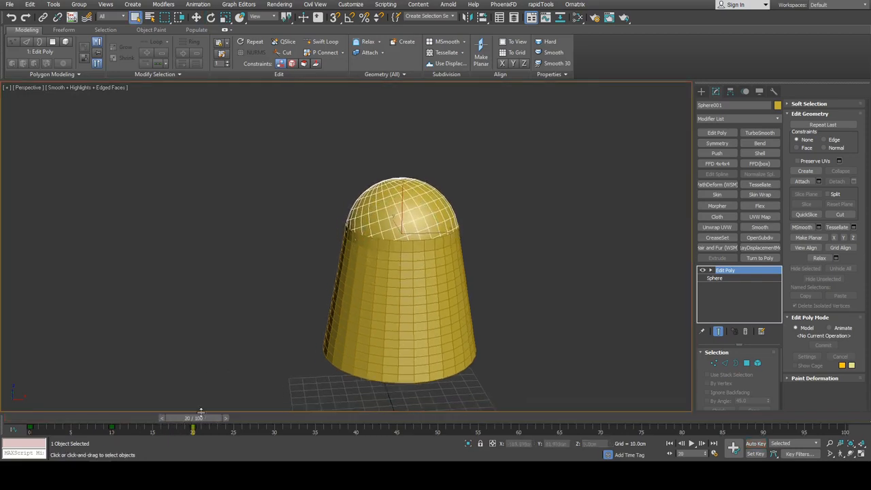
pyautogui.moveTo(198, 418); pyautogui.dragTo(30, 403)
# Apply a Cloth modifier to the skirt with 2.6 cm/unit, a subsample of 3 and self collision enabled.
pyautogui.click(367, 315)
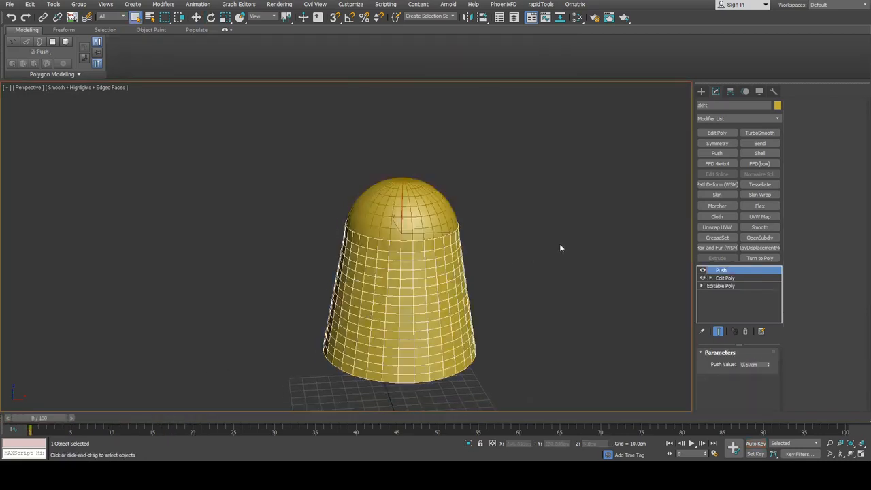
pyautogui.scroll(3, 559, 243)
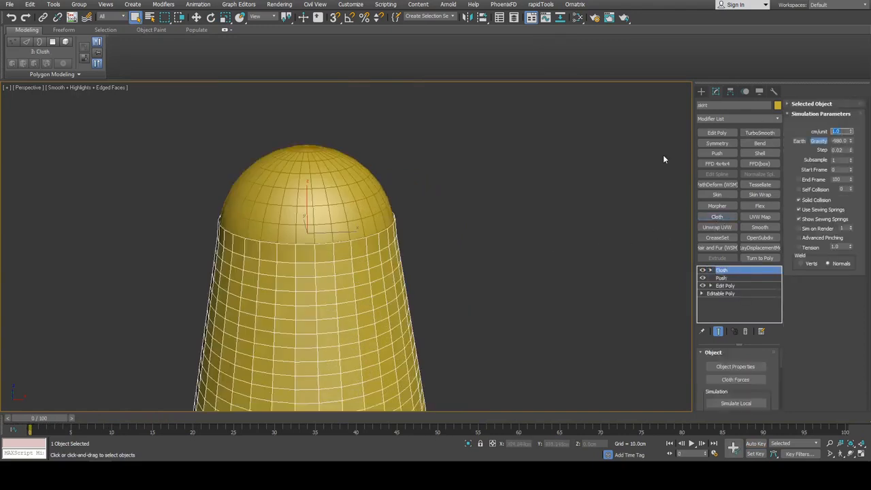
pyautogui.moveTo(610, 207); pyautogui.dragTo(611, 211, button='middle')
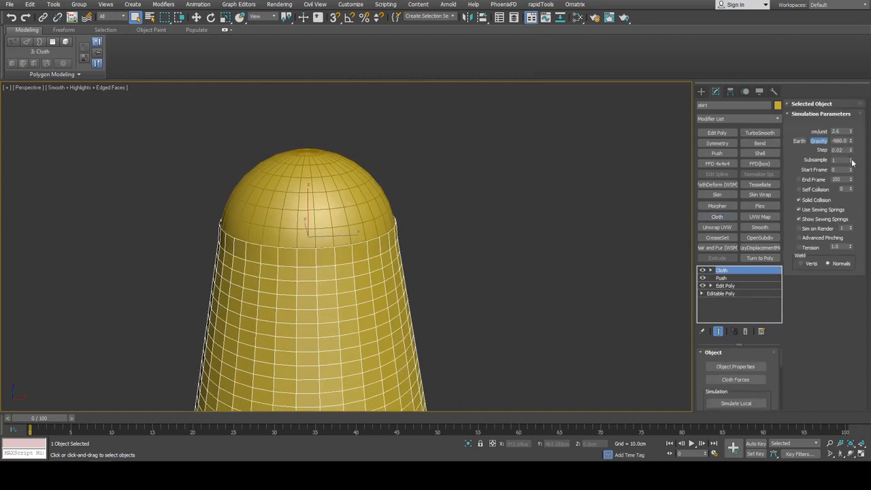
pyautogui.moveTo(608, 182); pyautogui.dragTo(623, 170, button='middle')
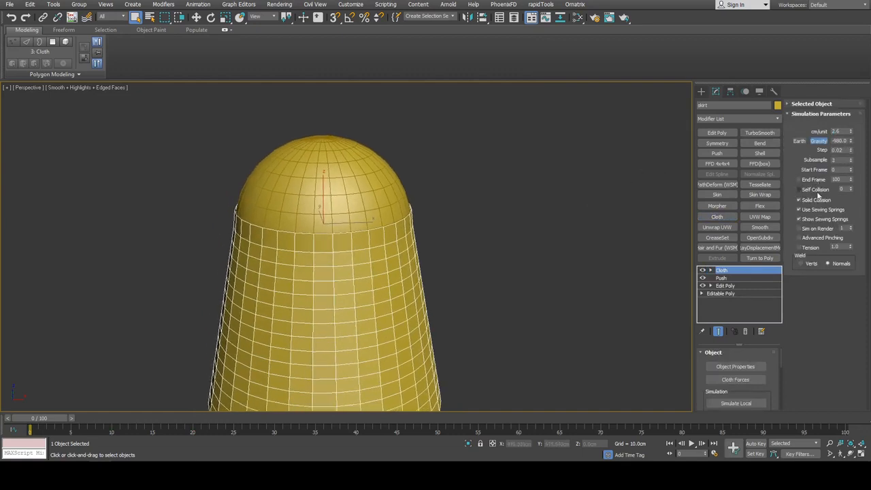
pyautogui.moveTo(526, 253); pyautogui.dragTo(552, 245, button='middle')
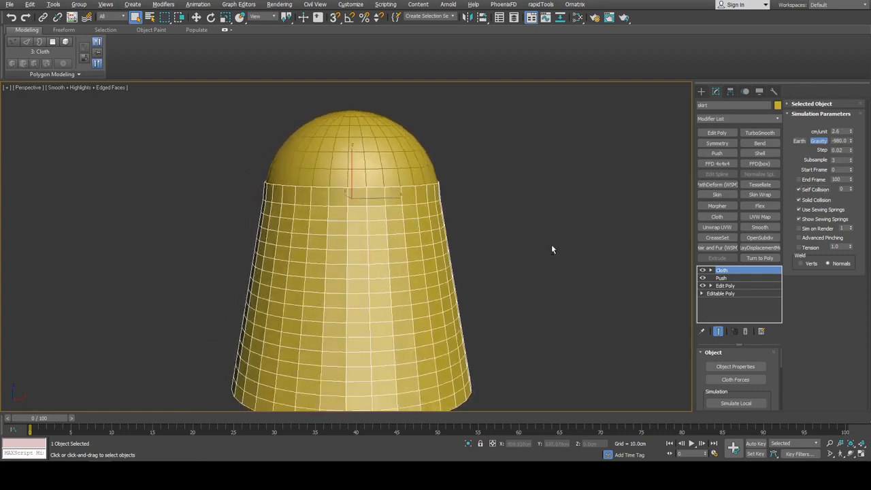
# Add Sphere001 to the cloth simulation's object properties and define it as a collision object.
pyautogui.click(738, 366)
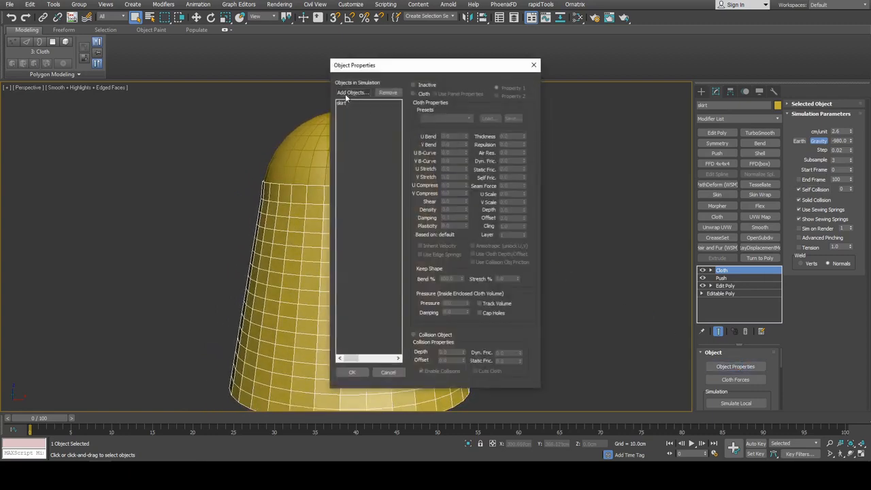
pyautogui.click(351, 93)
pyautogui.click(9, 53)
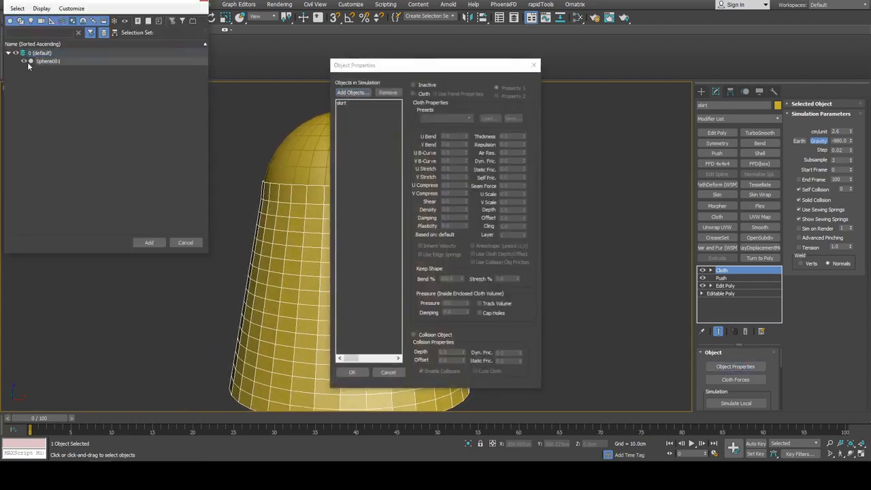
pyautogui.click(50, 62)
pyautogui.click(149, 243)
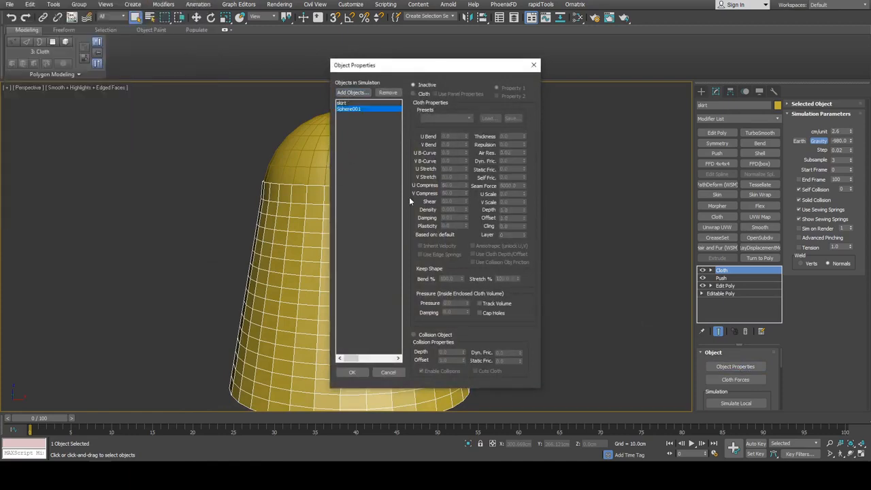
pyautogui.click(446, 335)
# Define the skirt as a cloth object in the simulation using the Cotton preset.
pyautogui.click(351, 103)
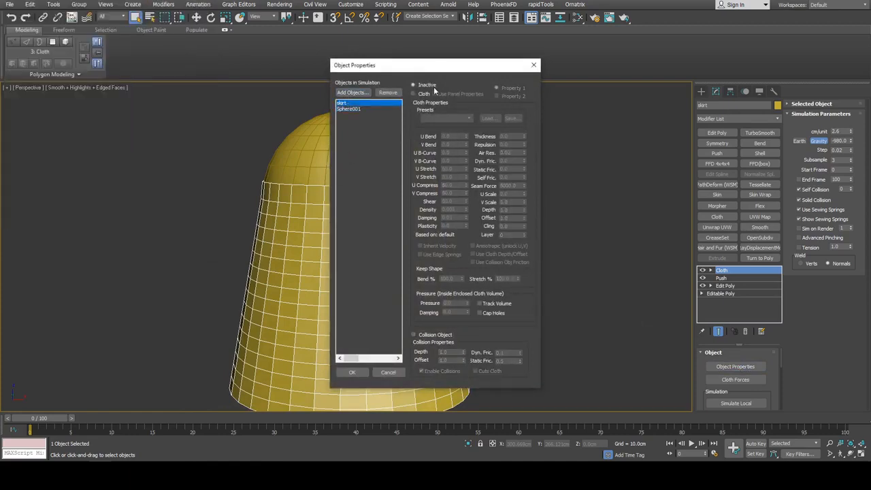
pyautogui.click(424, 95)
pyautogui.click(438, 117)
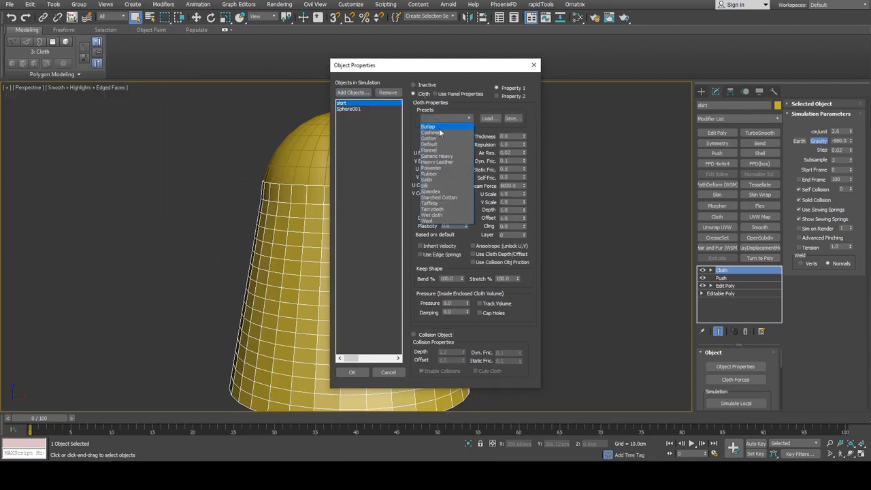
pyautogui.click(441, 139)
pyautogui.click(354, 373)
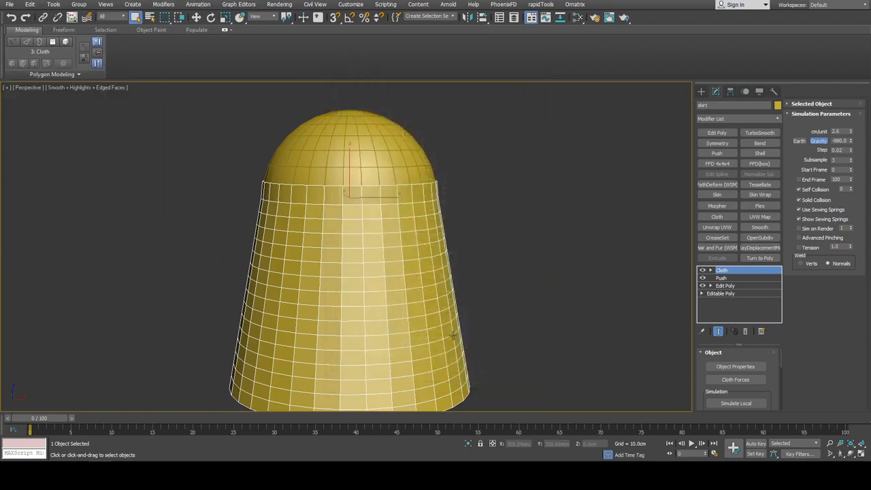
# Run a trial cloth simulation, stop it around frame 24 and erase the simulated frames.
pyautogui.scroll(-5, 526, 292)
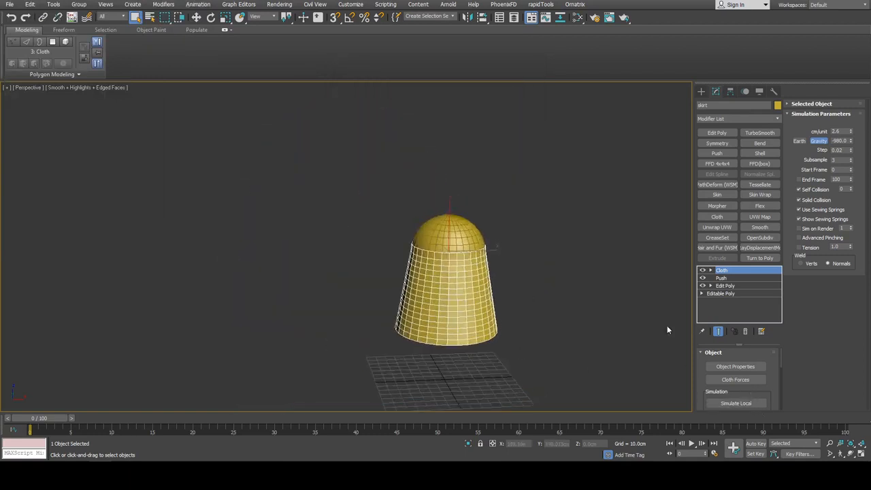
pyautogui.moveTo(739, 389); pyautogui.dragTo(738, 361)
pyautogui.click(727, 387)
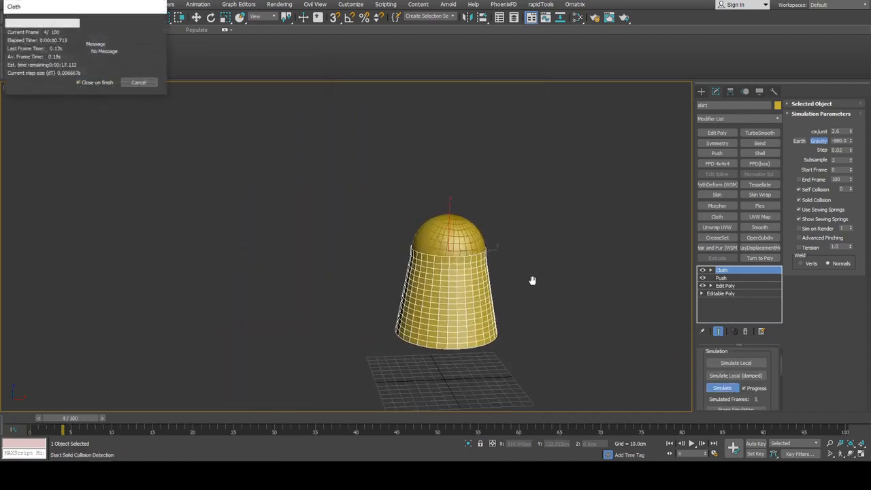
pyautogui.click(154, 84)
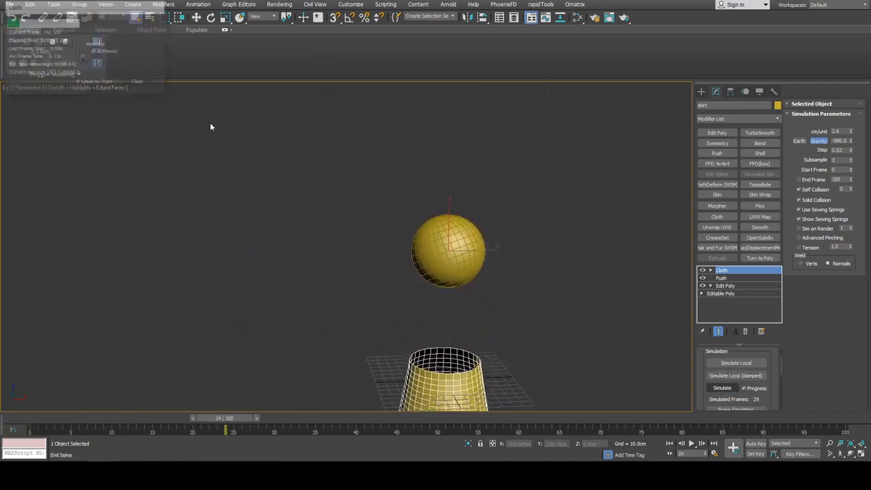
pyautogui.scroll(-1, 748, 391)
pyautogui.click(736, 388)
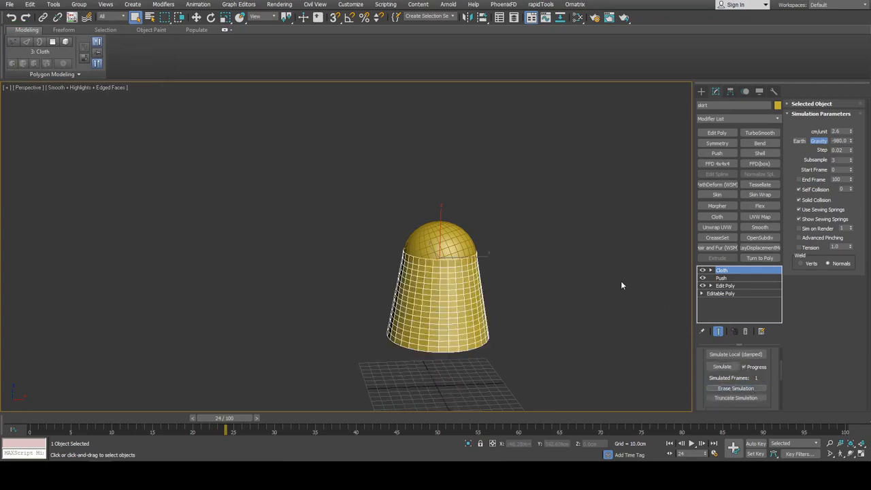
# Enter the skirt's Cloth Group sub-object level and return the animation to frame 0.
pyautogui.click(711, 270)
pyautogui.click(727, 278)
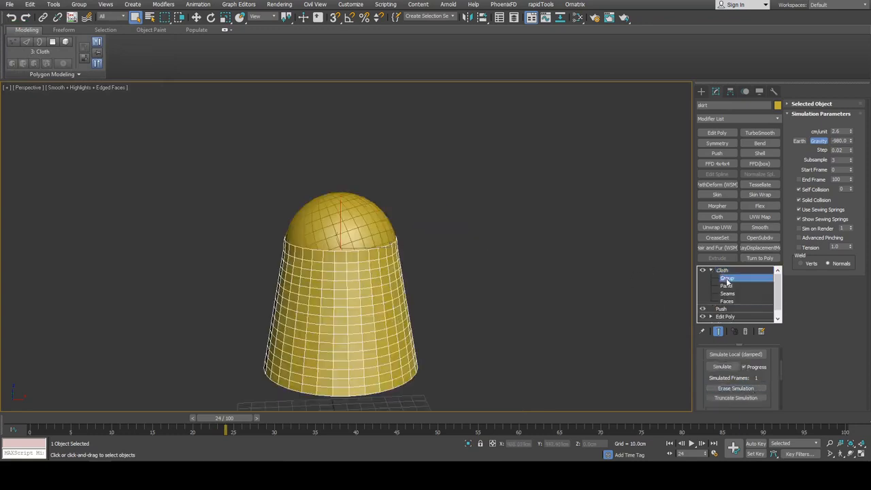
pyautogui.scroll(2, 432, 242)
pyautogui.moveTo(362, 204); pyautogui.dragTo(463, 254, button='middle')
pyautogui.scroll(-2, 464, 249)
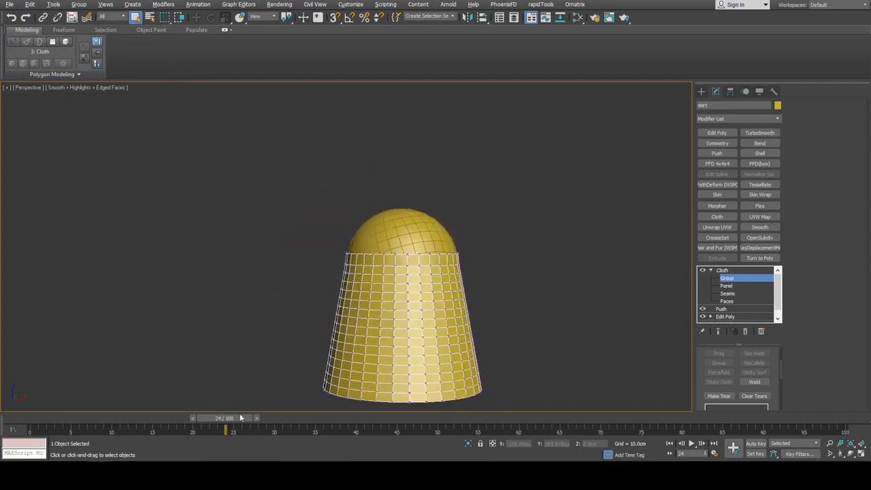
pyautogui.moveTo(240, 417); pyautogui.dragTo(54, 417)
pyautogui.scroll(4, 407, 219)
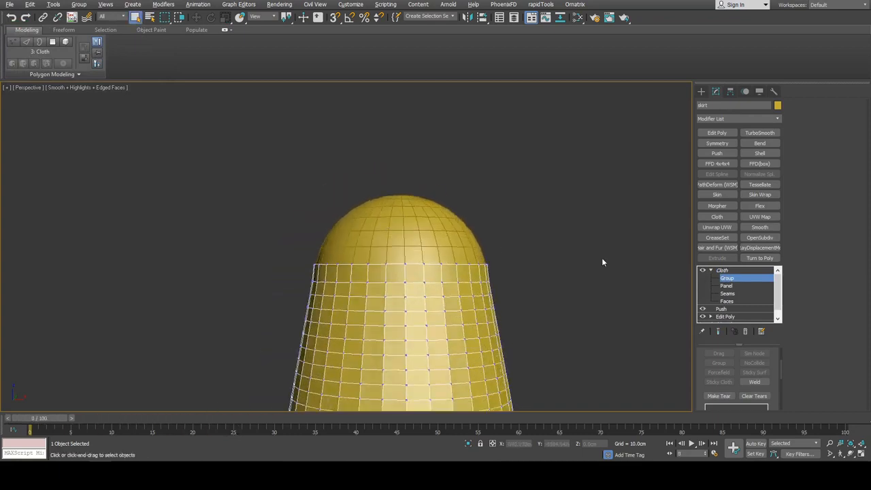
pyautogui.scroll(2, 632, 276)
pyautogui.scroll(-3, 642, 270)
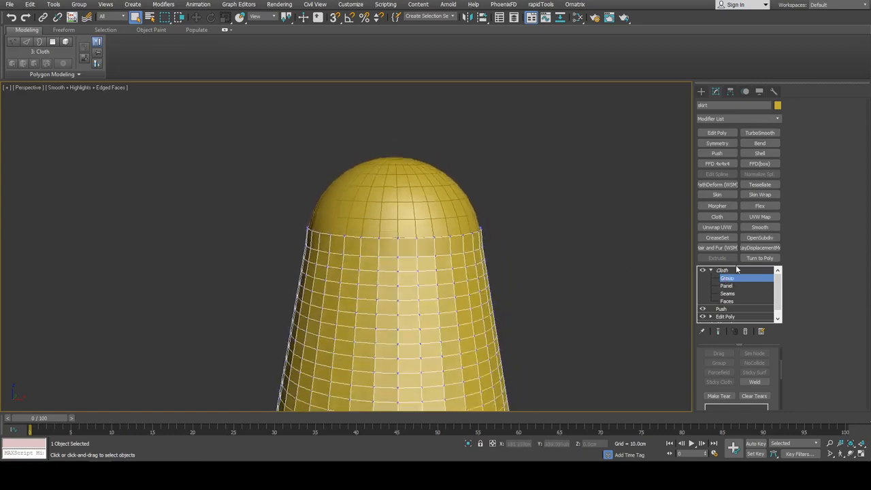
# Select two adjacent vertices on the skirt's upper edge and extend the selection to the whole loop.
pyautogui.keyDown('alt'); pyautogui.moveTo(601, 239); pyautogui.dragTo(452, 340, button='middle'); pyautogui.keyUp('alt')
pyautogui.scroll(-2, 504, 292)
pyautogui.scroll(3, 483, 303)
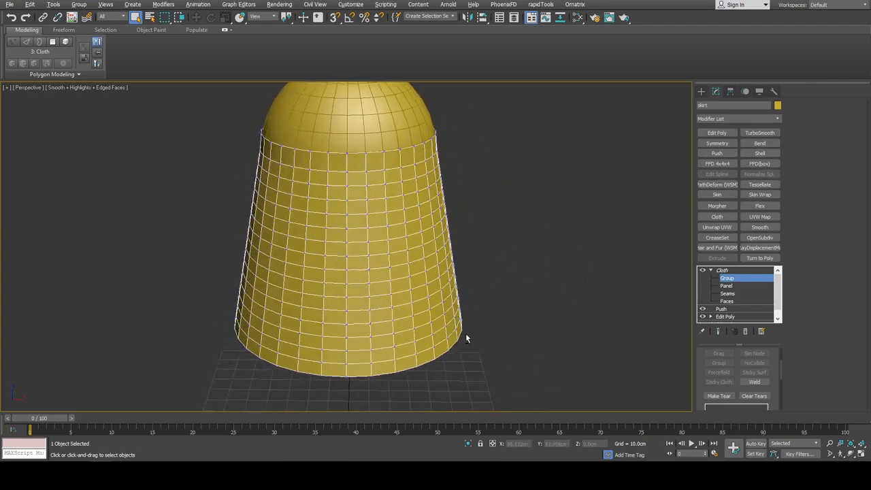
pyautogui.scroll(-3, 409, 364)
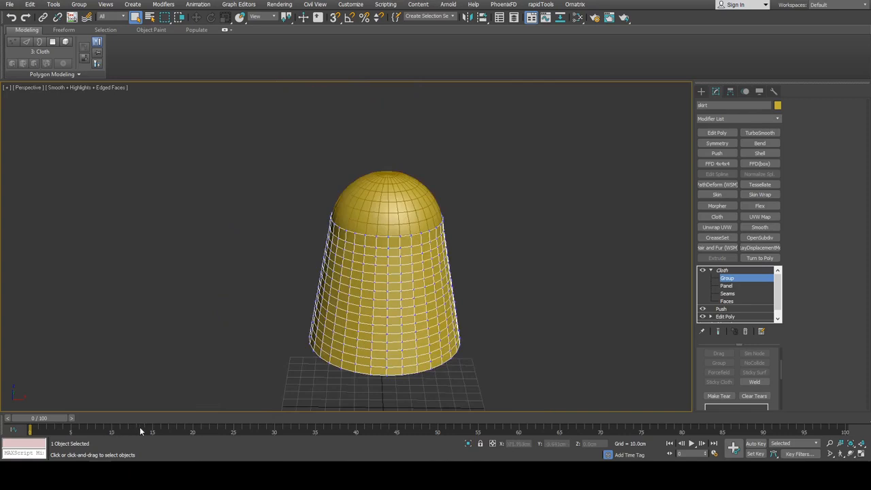
pyautogui.keyDown('alt'); pyautogui.moveTo(504, 241); pyautogui.dragTo(485, 262, button='middle'); pyautogui.keyUp('alt')
pyautogui.scroll(4, 487, 242)
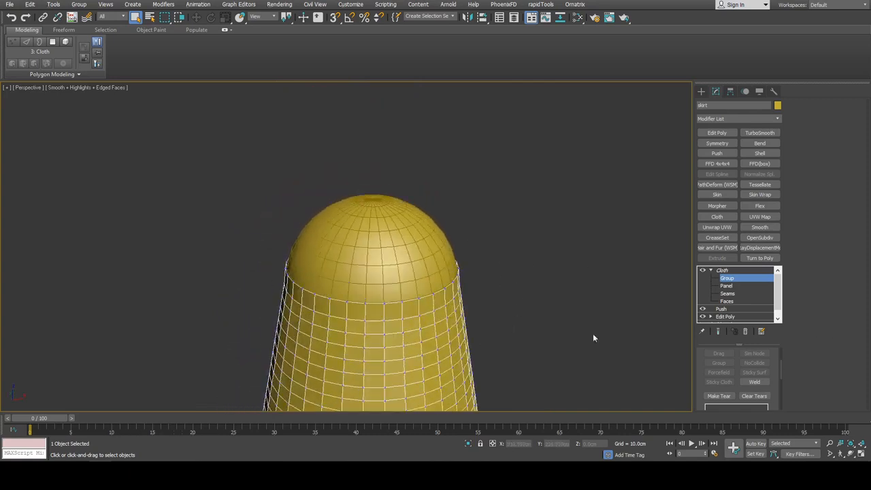
pyautogui.scroll(3, 406, 306)
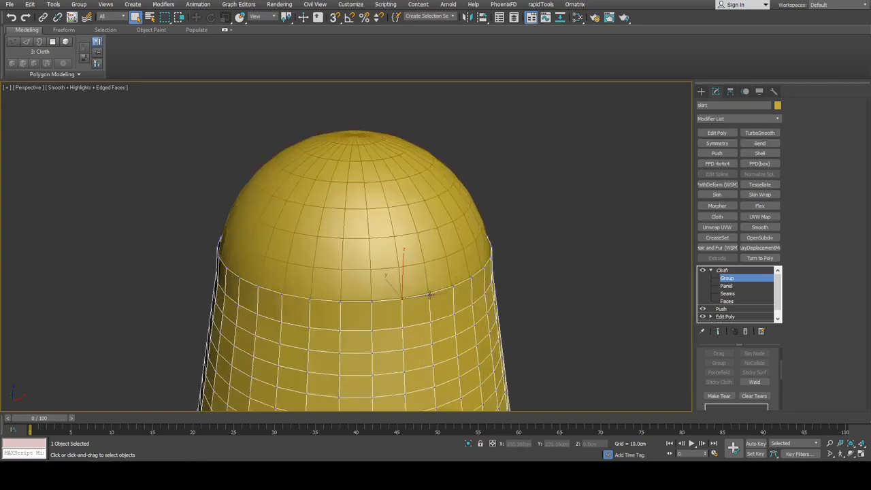
pyautogui.scroll(-4, 782, 381)
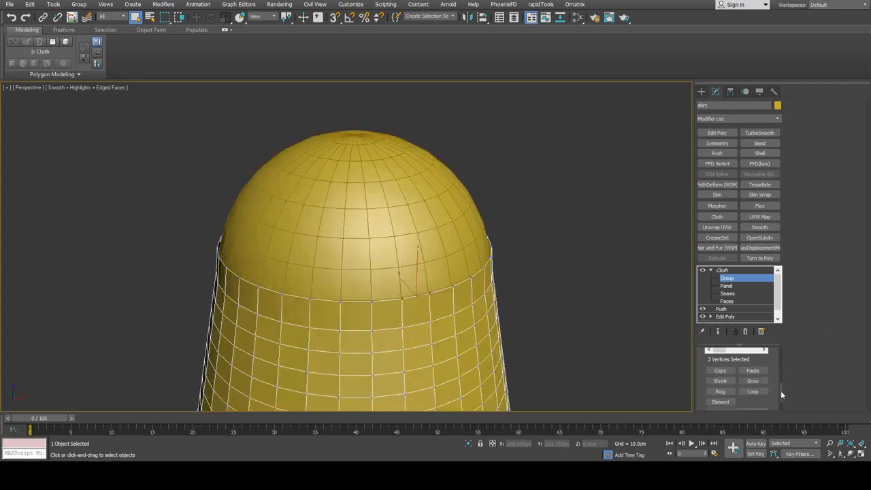
pyautogui.click(752, 392)
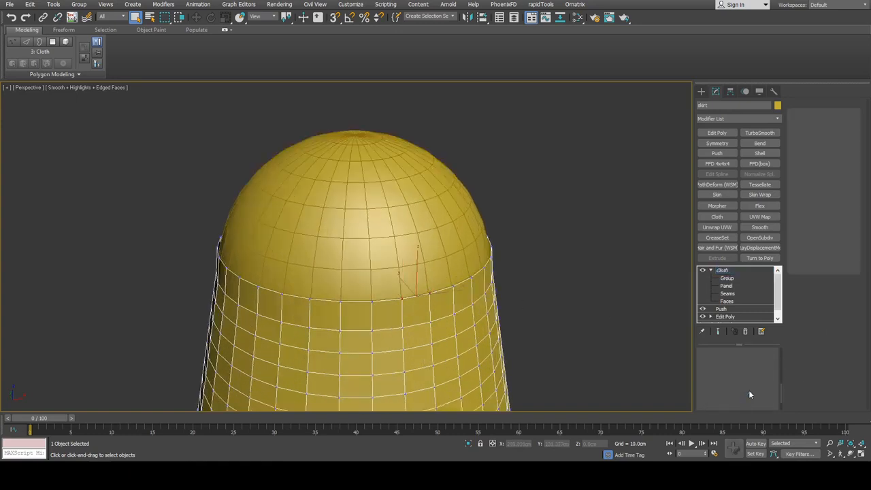
pyautogui.moveTo(470, 300); pyautogui.dragTo(473, 218, button='middle')
pyautogui.scroll(-2, 472, 218)
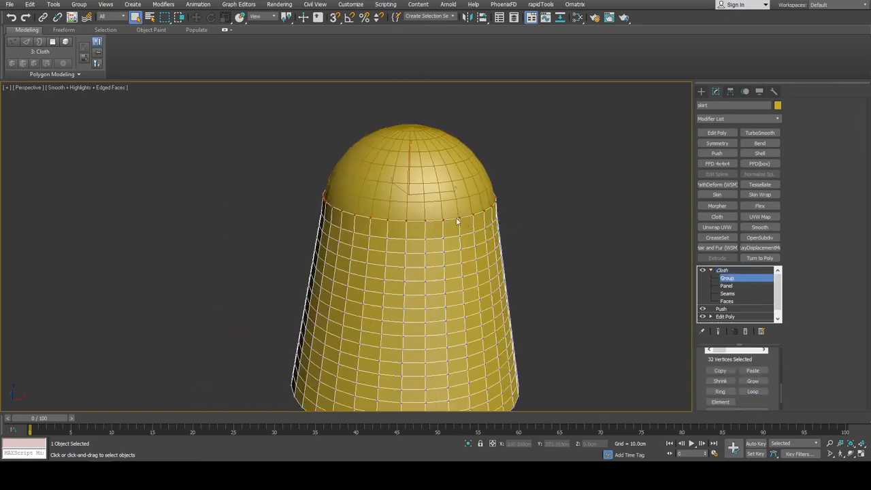
# Clear the vertex selection and reselect the skirt's upper edge loop from two neighbouring vertices.
pyautogui.click(571, 232)
pyautogui.scroll(2, 455, 225)
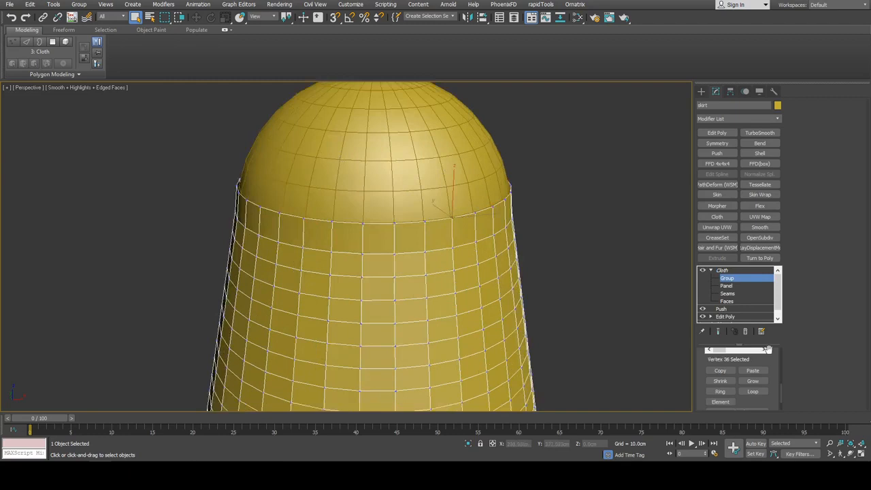
pyautogui.click(577, 271)
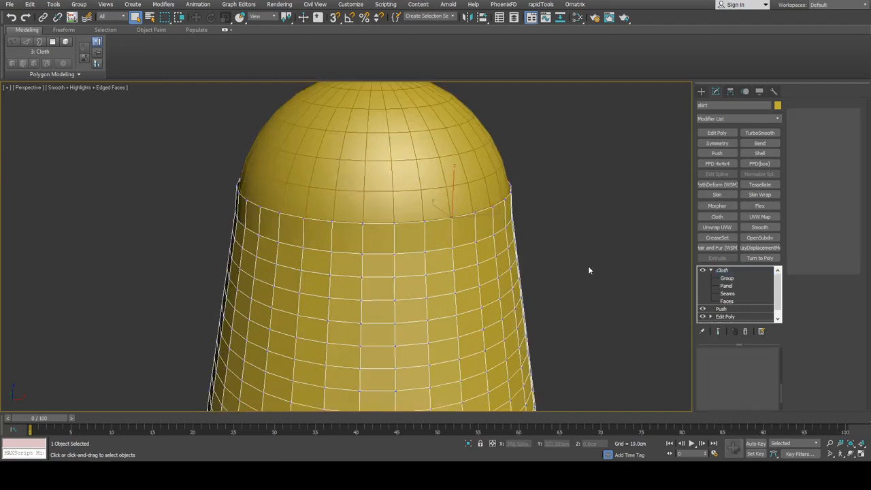
pyautogui.moveTo(565, 251); pyautogui.dragTo(477, 171, button='middle')
pyautogui.scroll(-2, 477, 171)
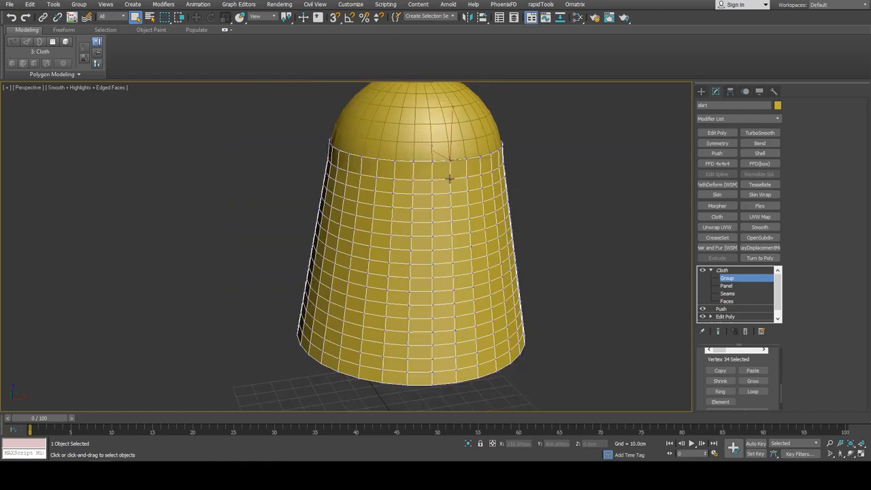
pyautogui.click(752, 391)
pyautogui.click(434, 163)
pyautogui.click(722, 270)
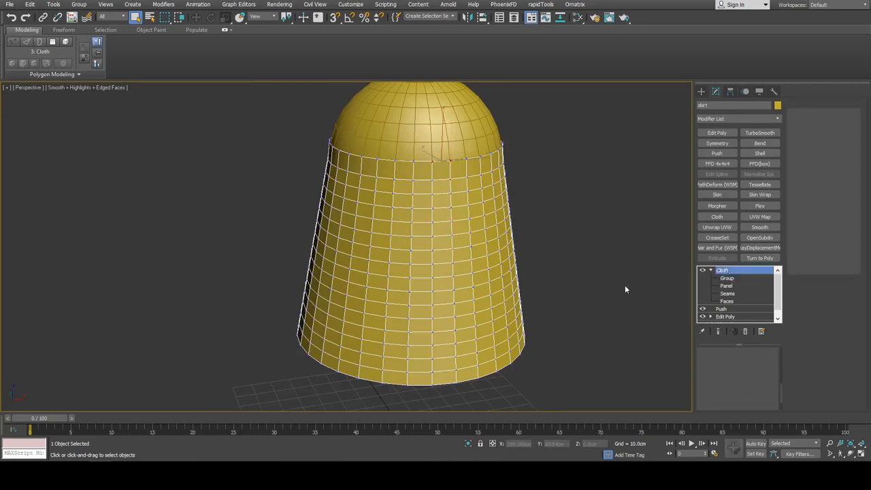
# Make a cloth group with the default name from the vertex loop along the skirt's upper edge.
pyautogui.click(727, 278)
pyautogui.moveTo(781, 388); pyautogui.dragTo(782, 352)
pyautogui.click(731, 362)
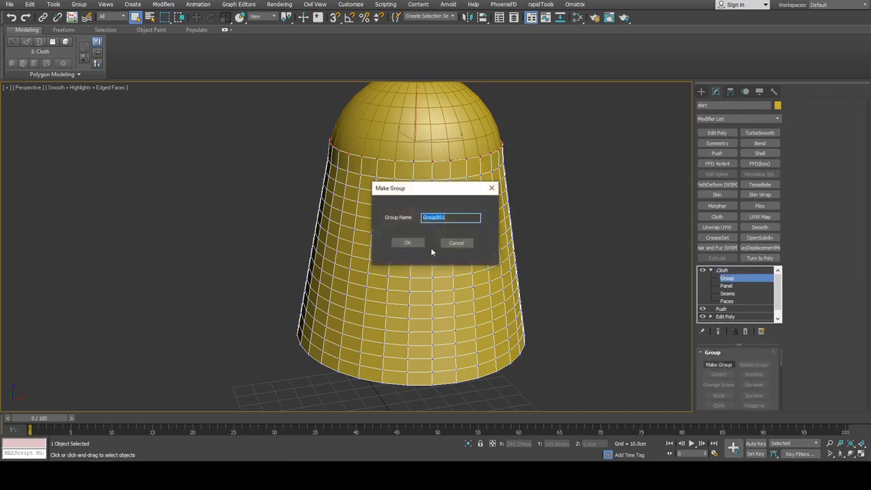
pyautogui.click(401, 243)
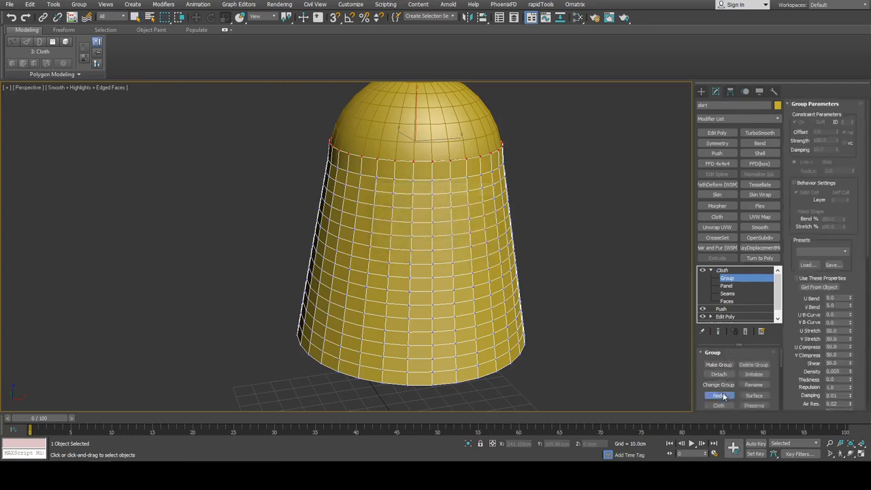
# Constrain the skirt's upper-edge vertex group to the sphere's surface.
pyautogui.moveTo(474, 112); pyautogui.dragTo(424, 144, button='middle')
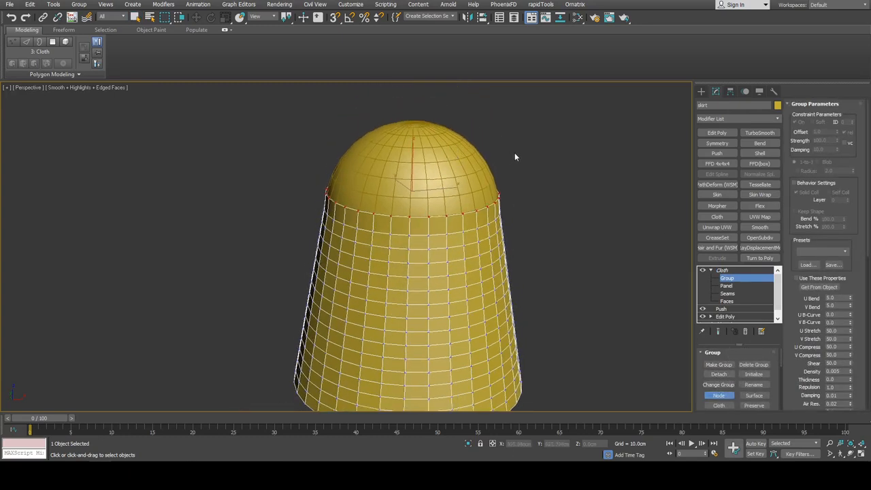
pyautogui.scroll(-2, 713, 358)
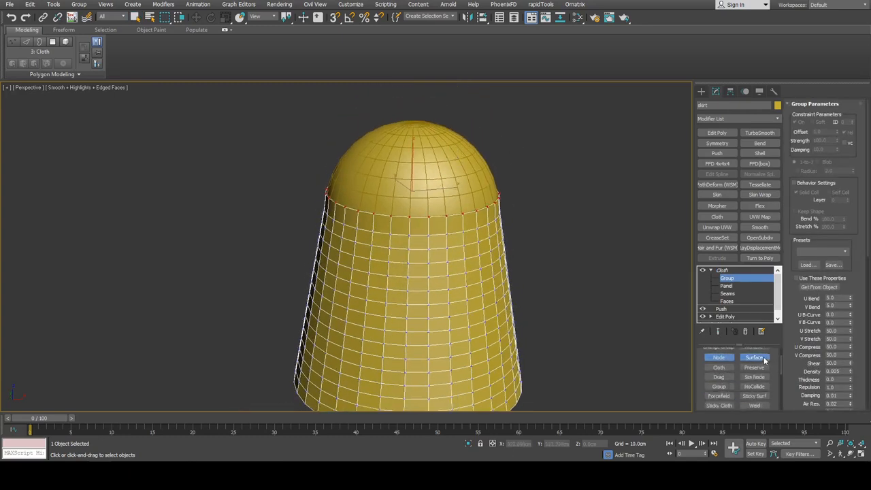
pyautogui.keyDown('alt'); pyautogui.moveTo(504, 170); pyautogui.dragTo(502, 206, button='middle'); pyautogui.keyUp('alt')
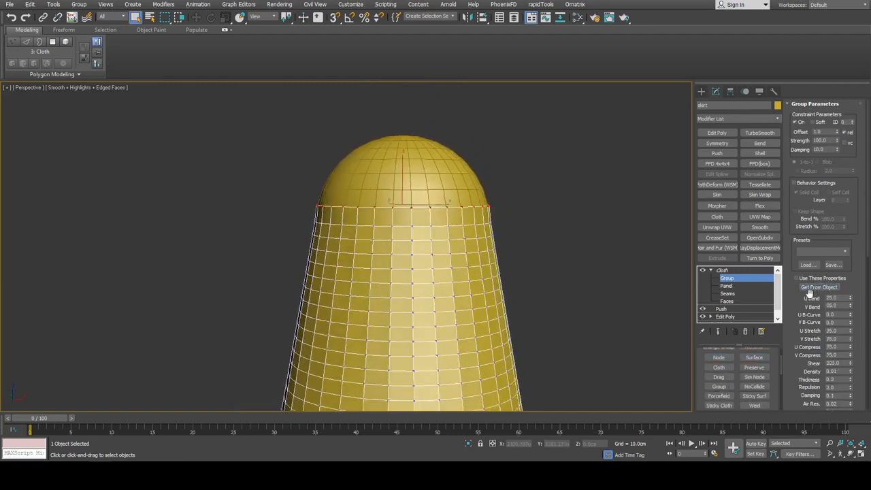
pyautogui.scroll(-5, 808, 292)
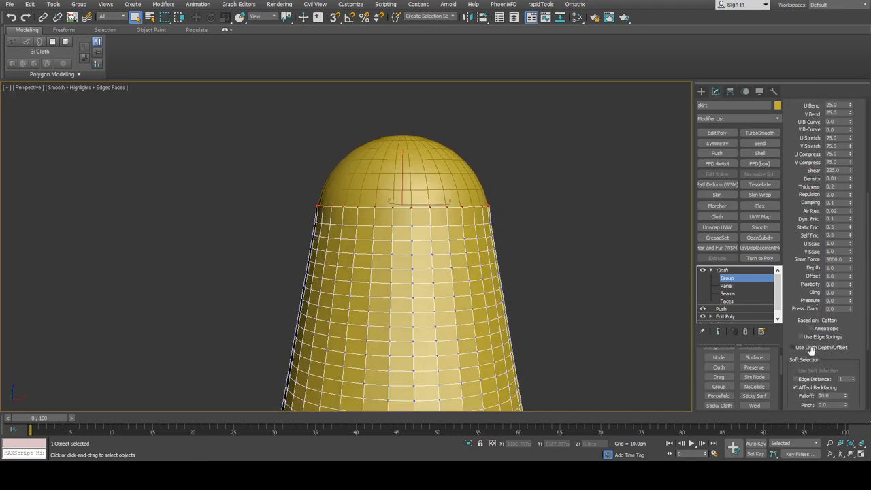
# Run the cloth simulation from frame 0 with the constrained group and stop it around frame 42.
pyautogui.click(722, 270)
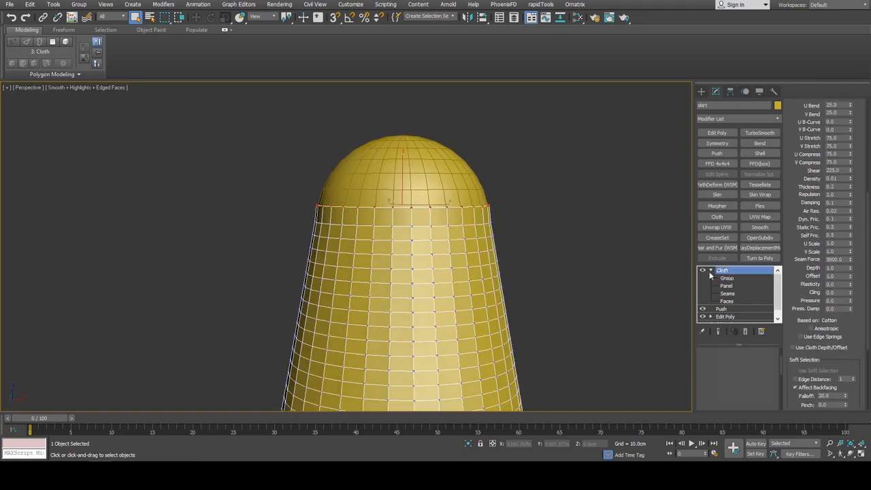
pyautogui.scroll(-3, 534, 237)
pyautogui.keyDown('alt'); pyautogui.moveTo(535, 236); pyautogui.dragTo(530, 259, button='middle'); pyautogui.keyUp('alt')
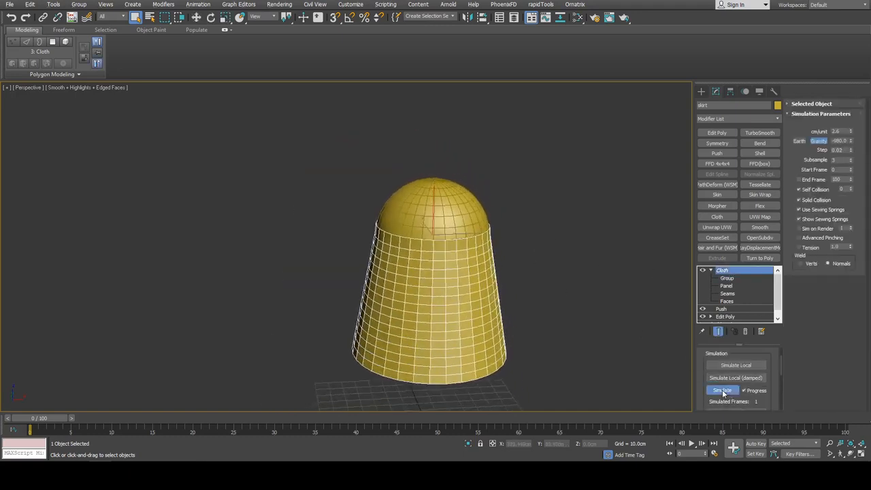
pyautogui.click(722, 389)
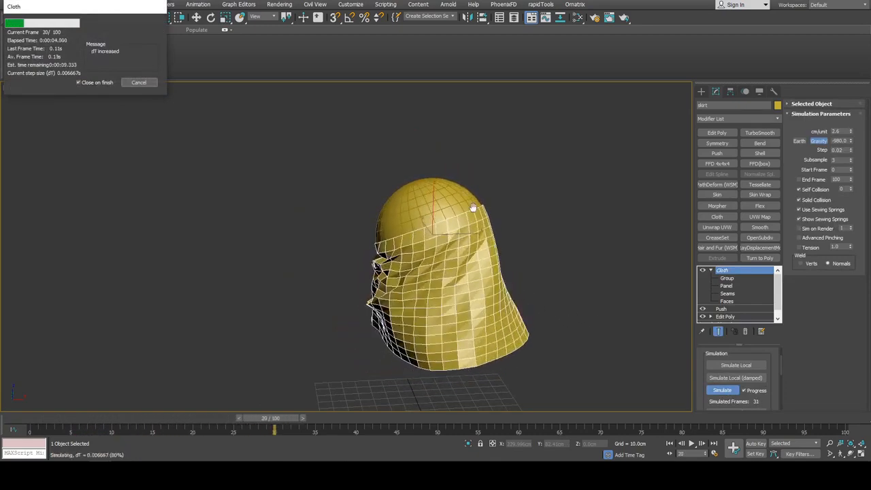
pyautogui.click(141, 82)
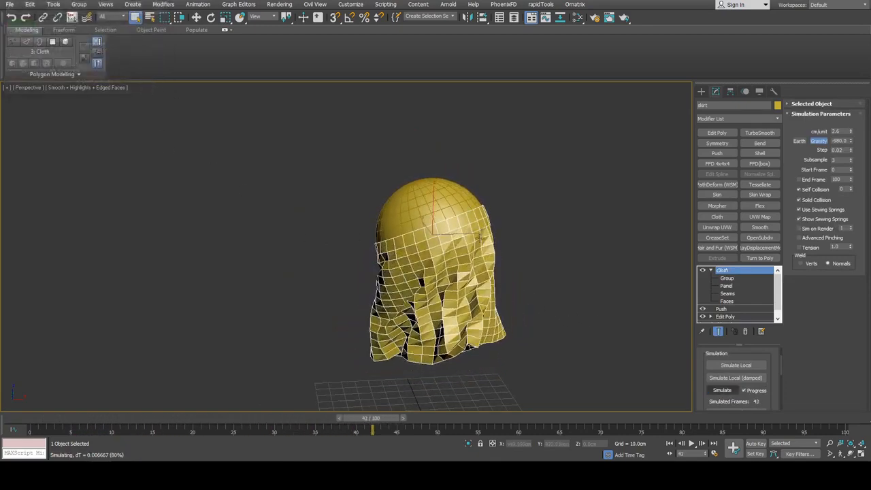
# Resume the cloth simulation and stop it around frame 70.
pyautogui.keyDown('alt'); pyautogui.moveTo(408, 238); pyautogui.dragTo(476, 235, button='middle'); pyautogui.keyUp('alt')
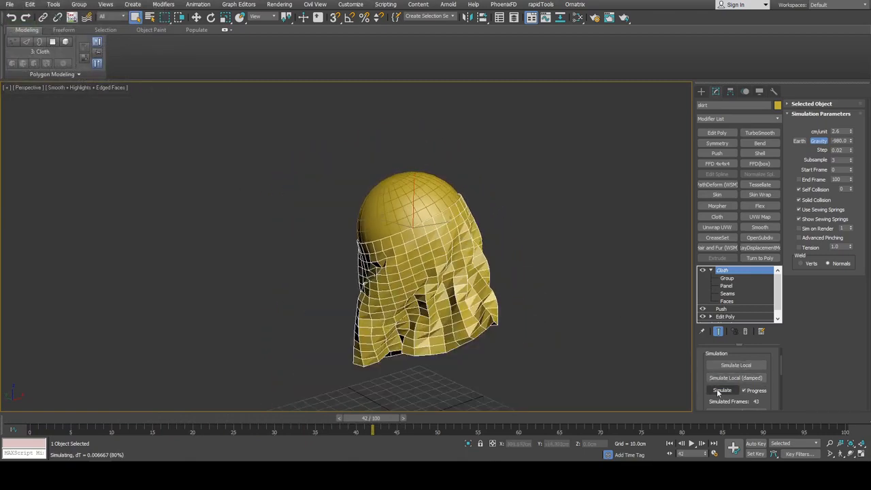
pyautogui.click(721, 390)
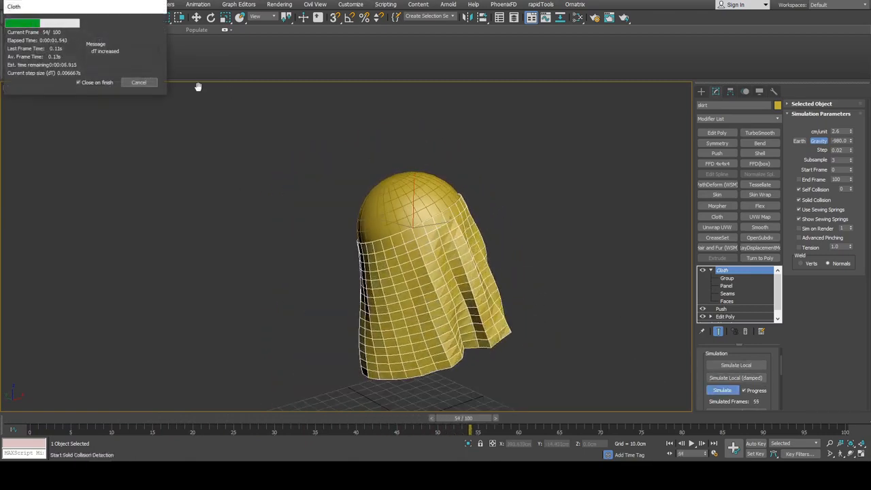
pyautogui.click(139, 82)
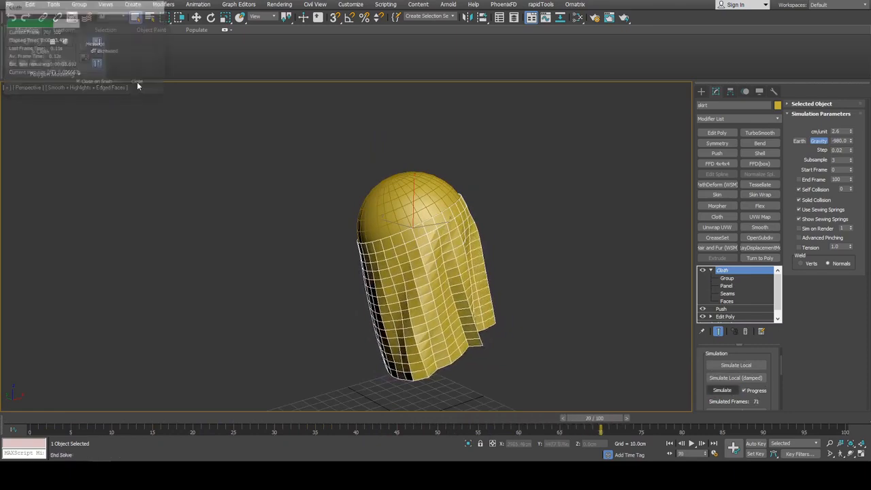
# Add a TurboSmooth modifier with 2 iterations to the simulated skirt and hide the edged faces.
pyautogui.keyDown('alt'); pyautogui.moveTo(417, 279); pyautogui.dragTo(575, 230, button='middle'); pyautogui.keyUp('alt')
pyautogui.scroll(3, 531, 241)
pyautogui.scroll(-3, 582, 225)
pyautogui.scroll(2, 575, 230)
pyautogui.click(759, 133)
pyautogui.press('F4')
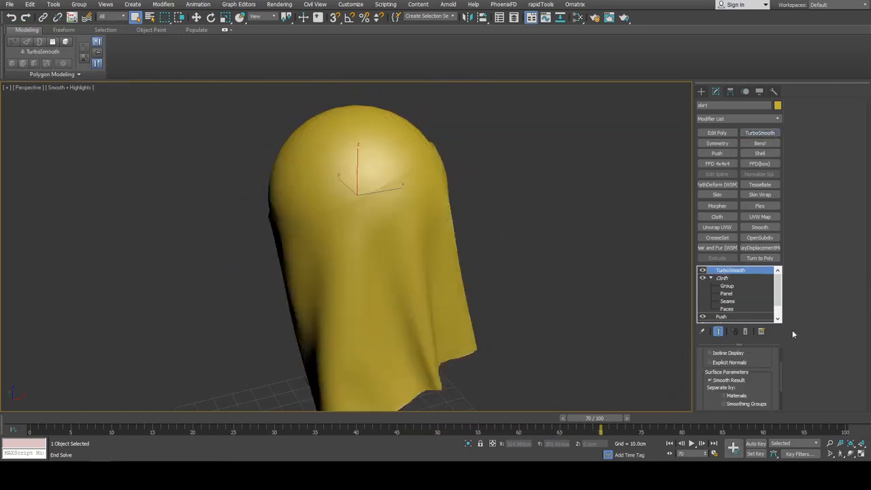
pyautogui.scroll(2, 765, 356)
pyautogui.click(767, 366)
pyautogui.scroll(-3, 556, 292)
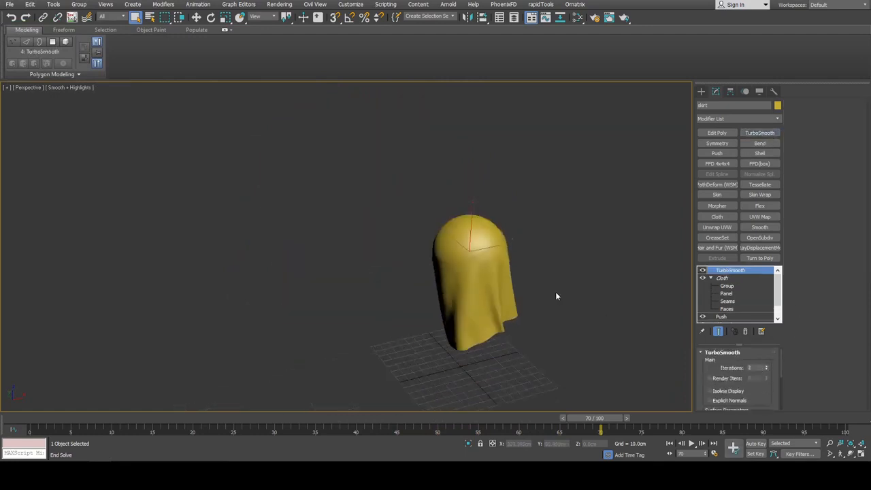
# Inspect the smoothed skirt, show edged faces again, and delete the skirt together with the sphere.
pyautogui.keyDown('alt'); pyautogui.moveTo(556, 291); pyautogui.dragTo(481, 274, button='middle'); pyautogui.keyUp('alt')
pyautogui.scroll(3, 482, 273)
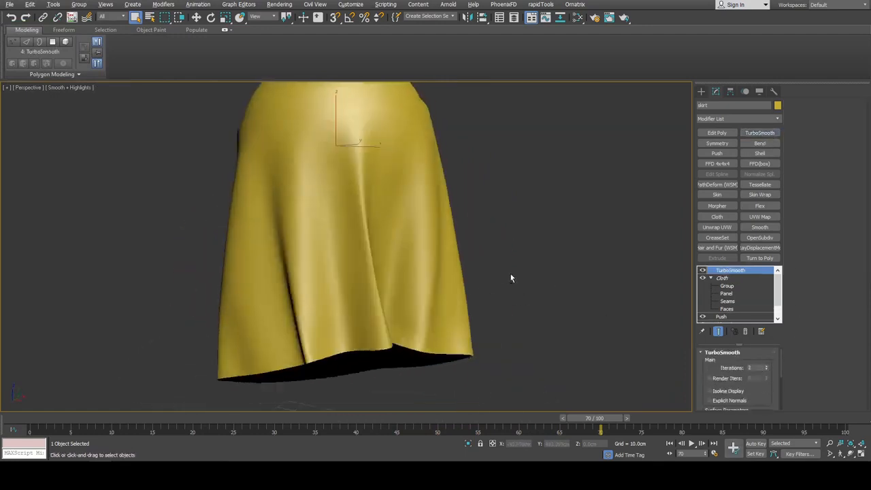
pyautogui.scroll(-3, 511, 278)
pyautogui.press('F4')
pyautogui.keyDown('alt'); pyautogui.moveTo(496, 229); pyautogui.dragTo(522, 185, button='middle'); pyautogui.keyUp('alt')
pyautogui.keyDown('ctrl'); pyautogui.click(417, 259); pyautogui.keyUp('ctrl')
pyautogui.press('Delete')
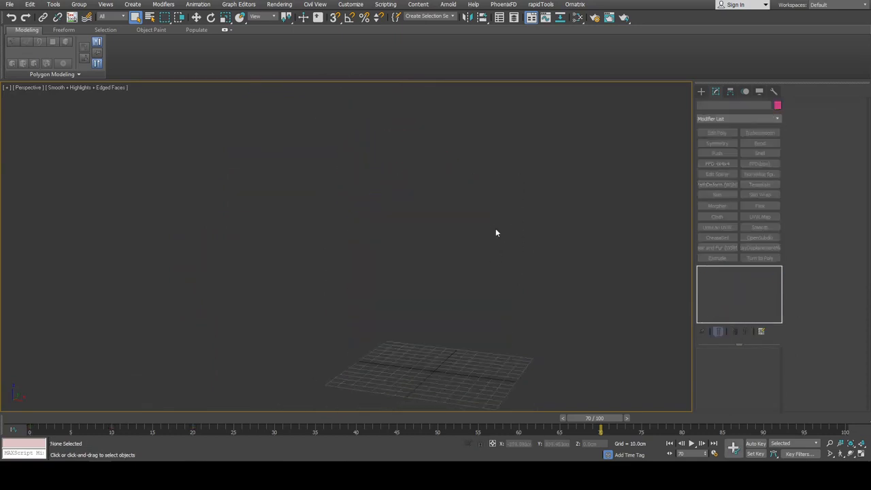
# Create a tall, narrow box near the centre of the grid.
pyautogui.click(702, 92)
pyautogui.click(720, 147)
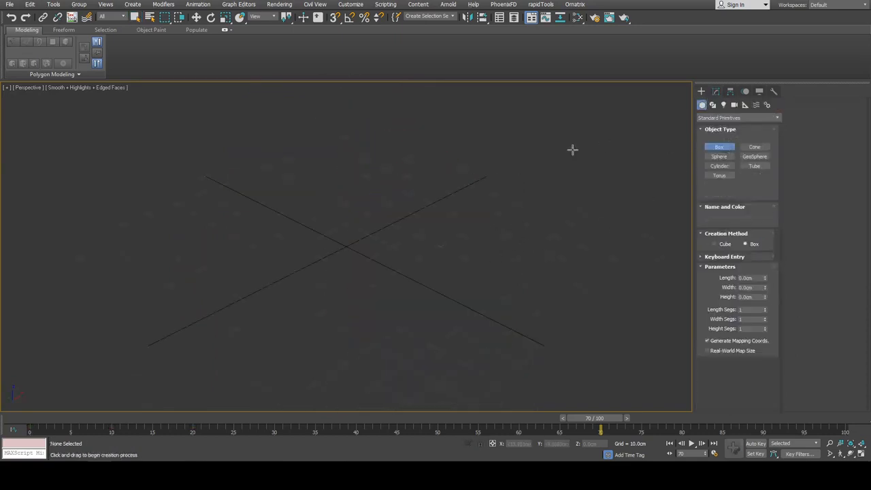
pyautogui.keyDown('alt'); pyautogui.moveTo(562, 243); pyautogui.dragTo(528, 243, button='middle'); pyautogui.keyUp('alt')
pyautogui.moveTo(412, 313); pyautogui.dragTo(417, 344)
pyautogui.click(436, 145)
pyautogui.keyDown('alt'); pyautogui.moveTo(436, 144); pyautogui.dragTo(483, 152, button='middle'); pyautogui.keyUp('alt')
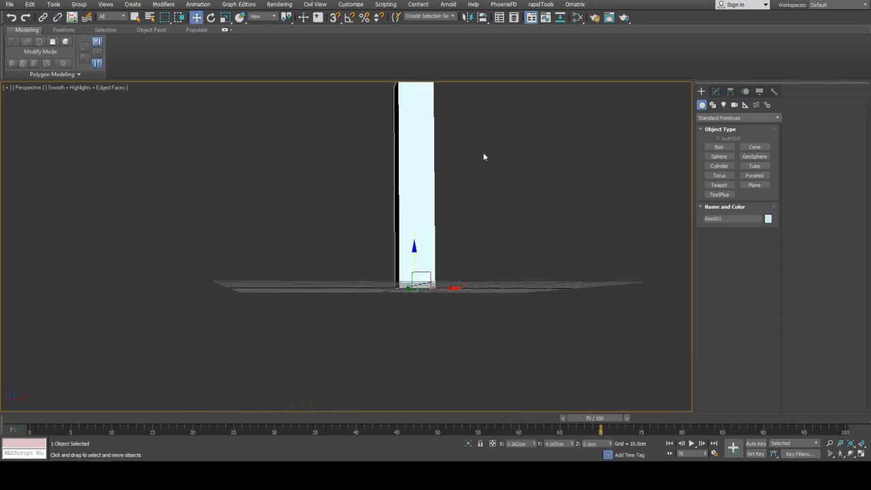
# Add an Edit Poly modifier to the tall box and connect its vertical edges with one loop around the middle.
pyautogui.press('2')
pyautogui.keyDown('alt'); pyautogui.moveTo(431, 167); pyautogui.dragTo(439, 255, button='middle'); pyautogui.keyUp('alt')
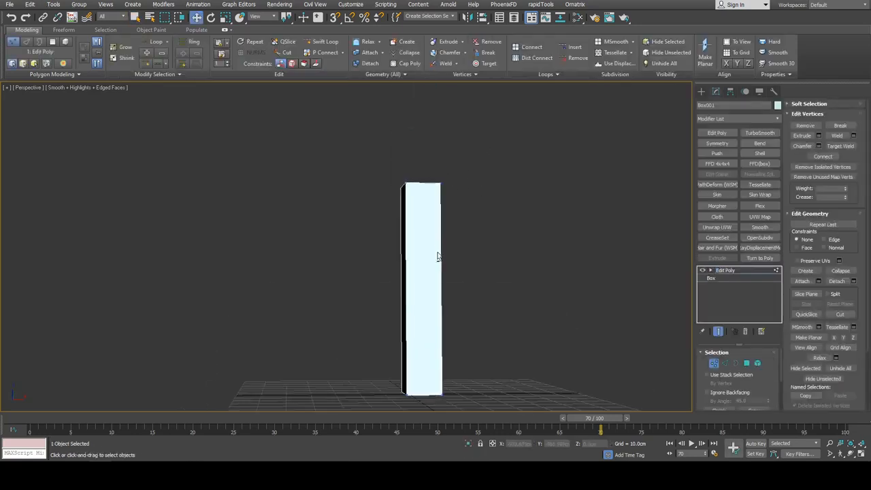
pyautogui.hotkey('alt', 'shift', 'w')
# Rotate the box's top vertices and move them up and sideways in -X, bending the shape at its middle loop.
pyautogui.press('1')
pyautogui.press('e')
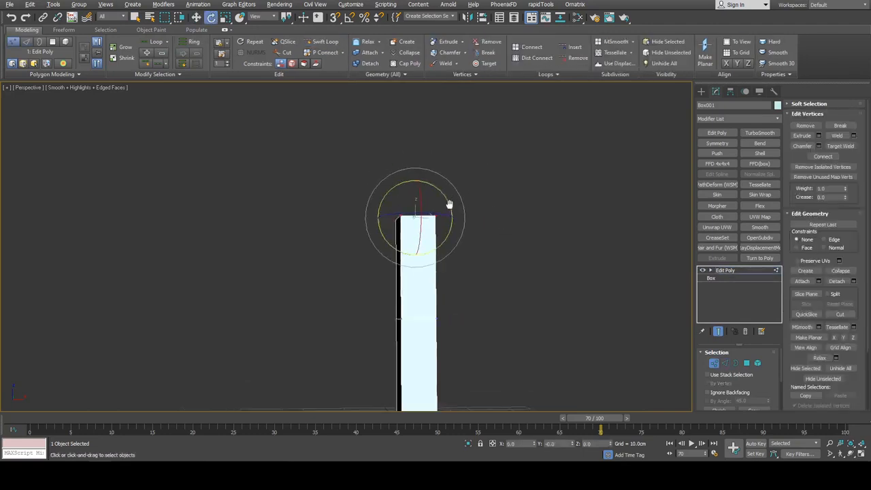
pyautogui.press('w')
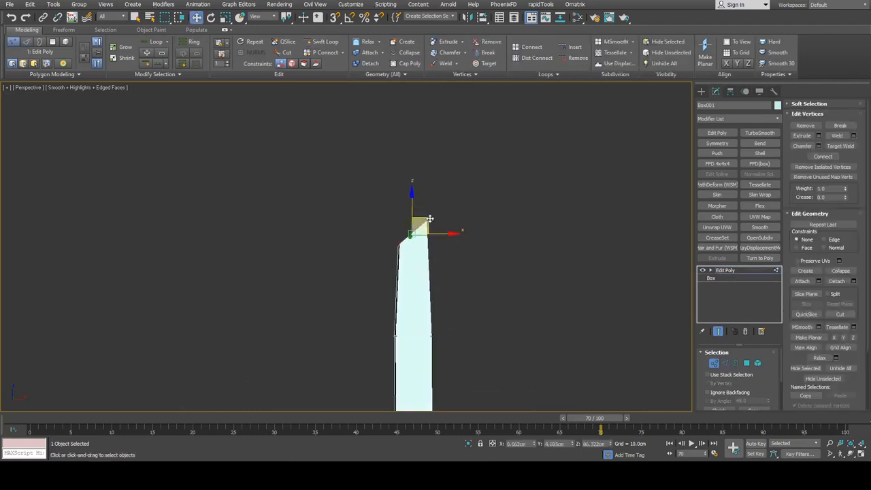
pyautogui.moveTo(416, 222); pyautogui.dragTo(314, 182)
# Delete the polygons capping both ends of the bent box.
pyautogui.keyDown('alt'); pyautogui.moveTo(317, 174); pyautogui.dragTo(501, 208, button='middle'); pyautogui.keyUp('alt')
pyautogui.press('4')
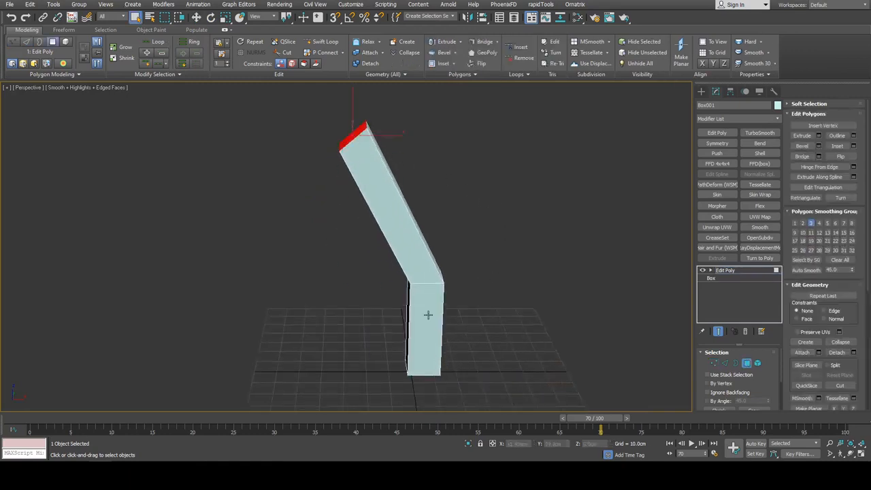
pyautogui.keyDown('alt'); pyautogui.moveTo(428, 311); pyautogui.dragTo(476, 299, button='middle'); pyautogui.keyUp('alt')
# Rotate the vertices at the bend to align with both segments and move them higher.
pyautogui.press('1')
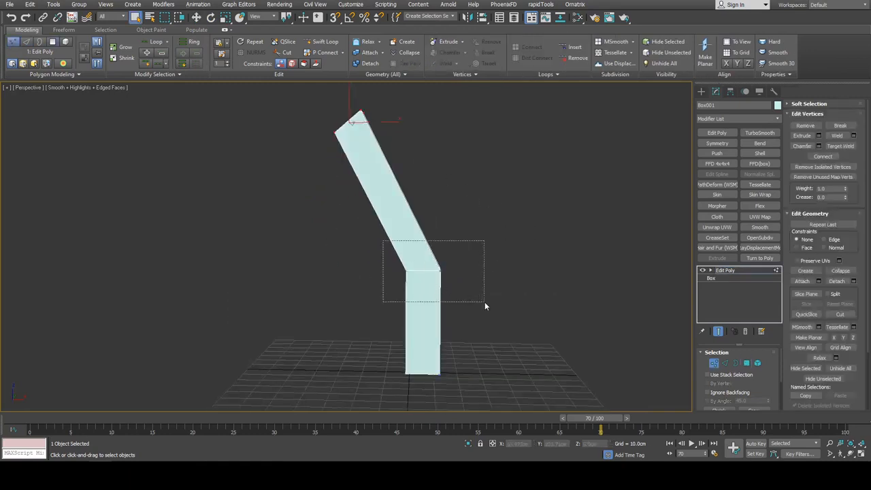
pyautogui.press('e')
pyautogui.press('w')
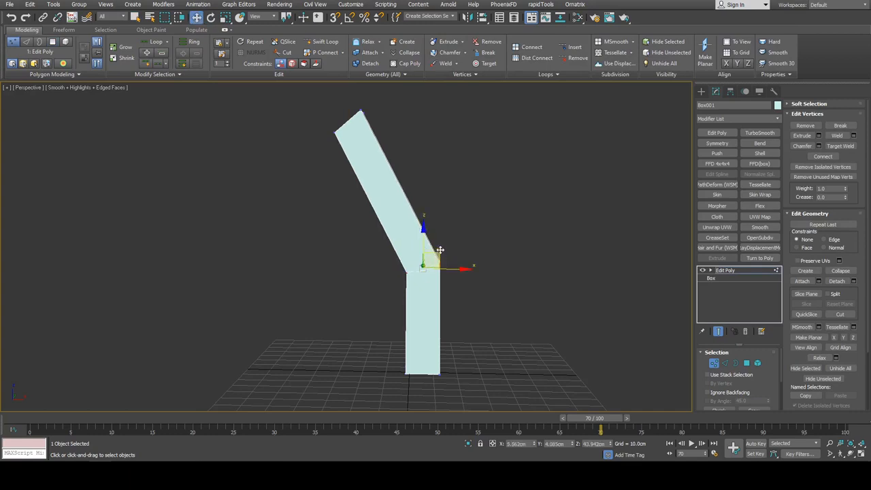
pyautogui.moveTo(440, 250); pyautogui.dragTo(436, 215)
pyautogui.keyDown('alt'); pyautogui.moveTo(436, 216); pyautogui.dragTo(436, 267, button='middle'); pyautogui.keyUp('alt')
# Insert an edge loop just below the bend with Swift Loop and scale it up to widen the limb there.
pyautogui.press('q')
pyautogui.hotkey('alt', '1')
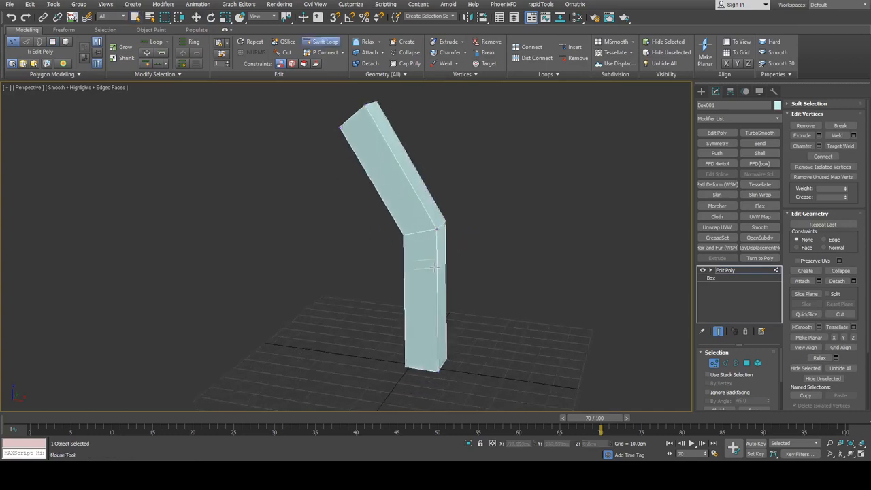
pyautogui.click(434, 267)
pyautogui.press('2')
pyautogui.scroll(5, 434, 265)
pyautogui.press('r')
pyautogui.moveTo(419, 256); pyautogui.dragTo(423, 237)
pyautogui.scroll(-3, 423, 237)
# Insert another edge loop near the base of the limb's lower segment.
pyautogui.press('q')
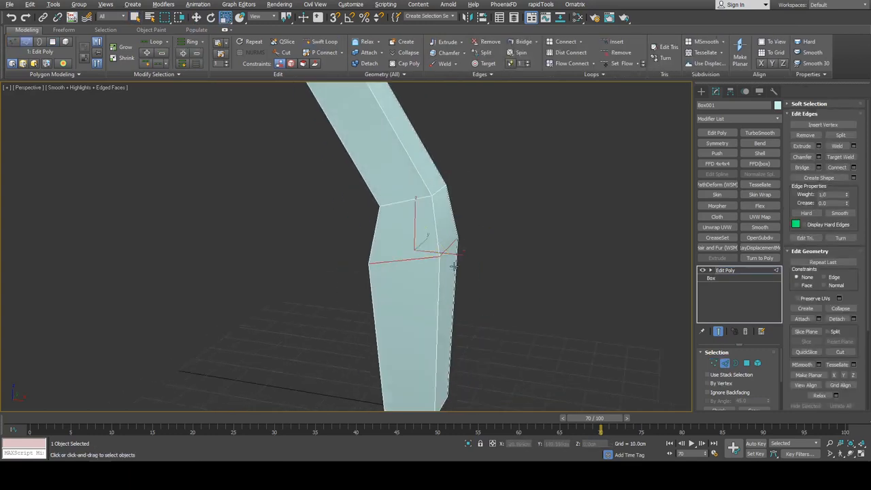
pyautogui.hotkey('alt', '1')
pyautogui.click(438, 350)
pyautogui.press('w')
# Insert and widen an edge loop midway along the upper segment, and add another loop just above the bend.
pyautogui.moveTo(474, 154); pyautogui.dragTo(509, 250, button='middle')
pyautogui.press('q')
pyautogui.hotkey('alt', '1')
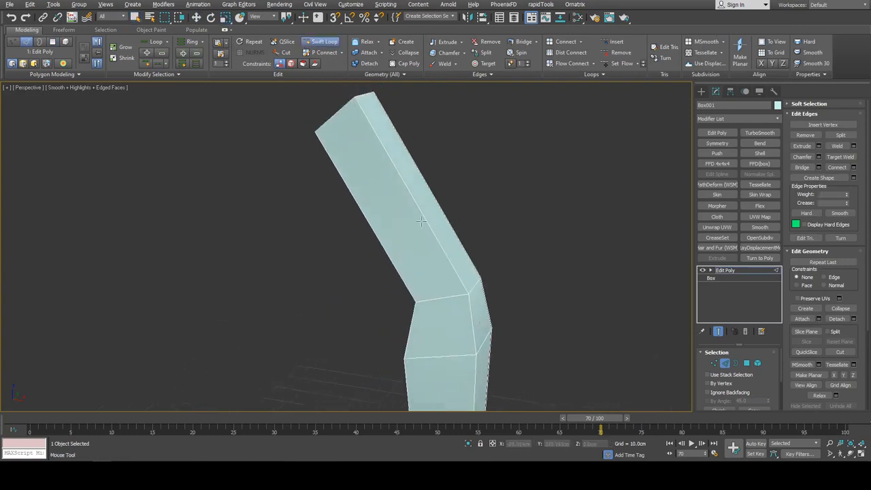
pyautogui.click(405, 203)
pyautogui.press('w')
pyautogui.press('r')
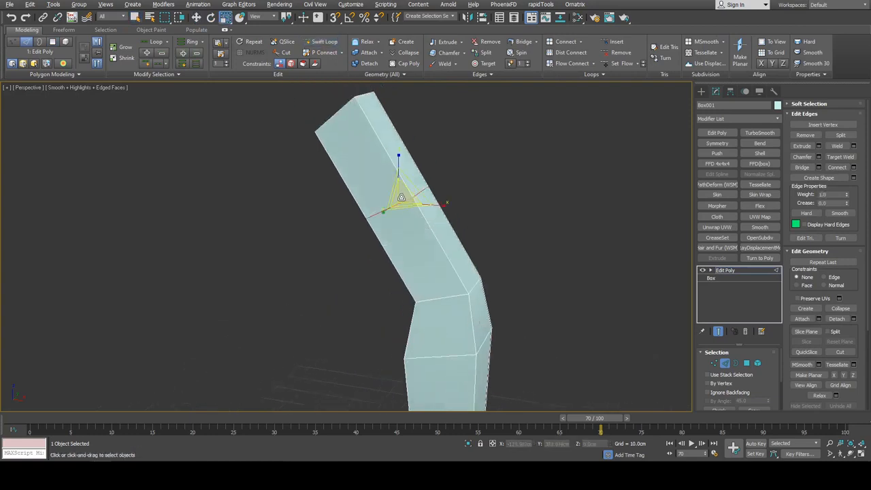
pyautogui.moveTo(407, 196); pyautogui.dragTo(412, 186)
pyautogui.scroll(-3, 440, 188)
pyautogui.scroll(3, 469, 243)
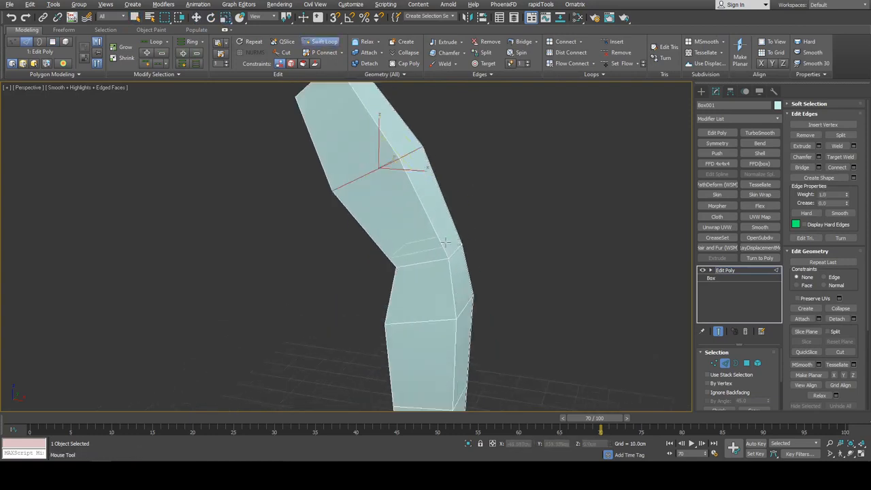
# Add a TurboSmooth modifier with 2 iterations to the limb.
pyautogui.click(752, 134)
pyautogui.scroll(-3, 564, 215)
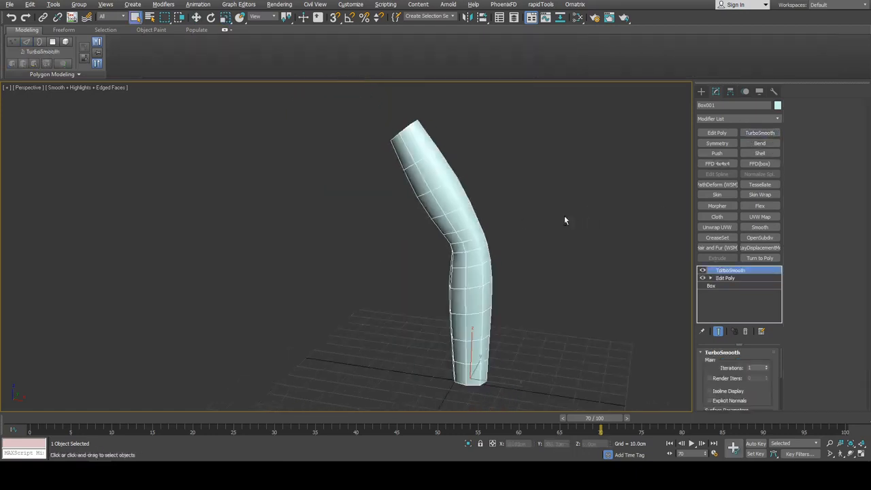
pyautogui.keyDown('alt'); pyautogui.moveTo(564, 216); pyautogui.dragTo(632, 298, button='middle'); pyautogui.keyUp('alt')
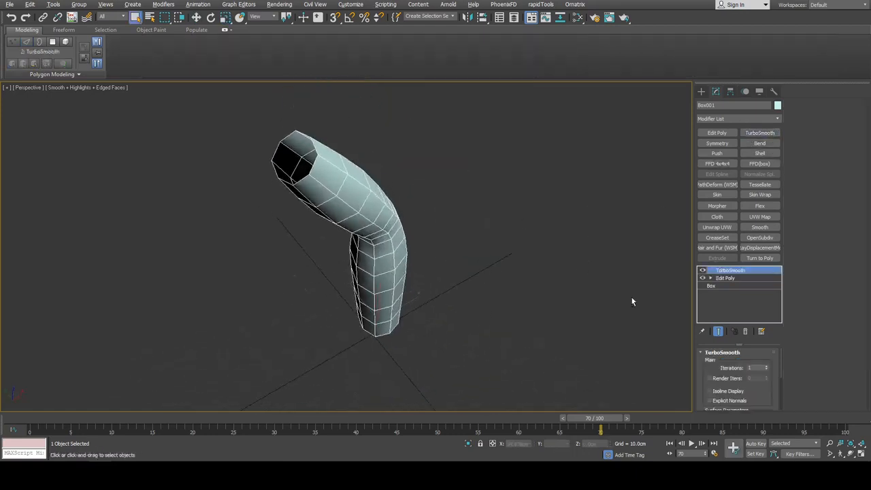
pyautogui.click(766, 366)
pyautogui.keyDown('alt'); pyautogui.moveTo(570, 309); pyautogui.dragTo(624, 213, button='middle'); pyautogui.keyUp('alt')
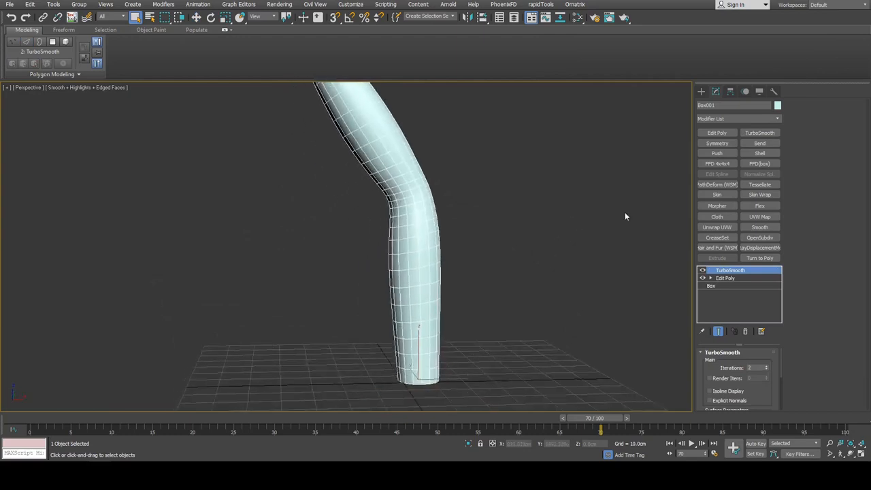
# Add an Edit Poly modifier above TurboSmooth and detach the polygon rings of the limb's lower part as a clone.
pyautogui.moveTo(414, 403); pyautogui.dragTo(417, 339, button='middle')
pyautogui.scroll(3, 423, 305)
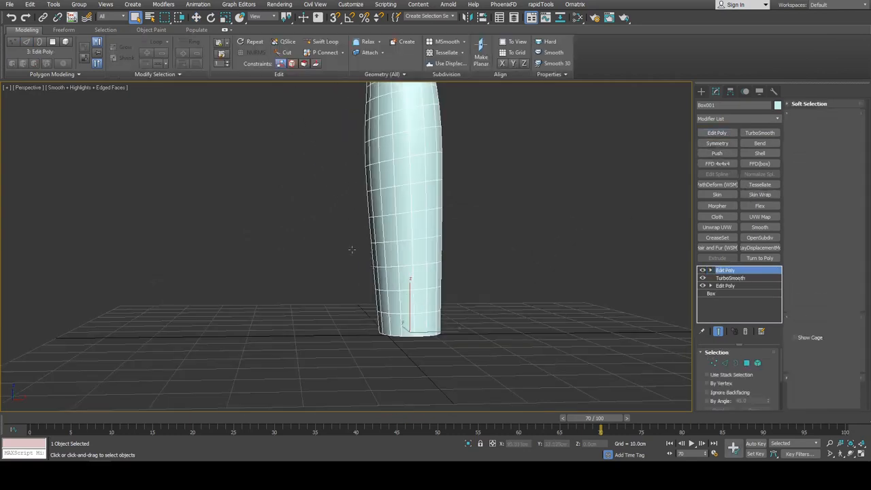
pyautogui.press('4')
pyautogui.moveTo(352, 249); pyautogui.dragTo(492, 382)
pyautogui.moveTo(498, 273); pyautogui.dragTo(492, 329, button='middle')
pyautogui.keyDown('alt'); pyautogui.moveTo(492, 329); pyautogui.dragTo(489, 314, button='middle'); pyautogui.keyUp('alt')
pyautogui.keyDown('ctrl'); pyautogui.moveTo(349, 255); pyautogui.dragTo(484, 294); pyautogui.keyUp('ctrl')
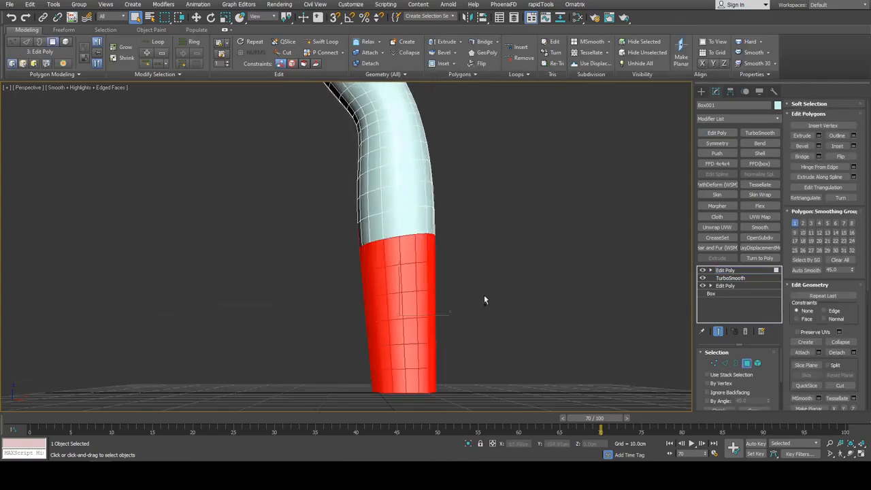
pyautogui.keyDown('alt'); pyautogui.moveTo(484, 296); pyautogui.dragTo(456, 249, button='middle'); pyautogui.keyUp('alt')
pyautogui.keyDown('alt'); pyautogui.moveTo(446, 217); pyautogui.dragTo(453, 233); pyautogui.keyUp('alt')
pyautogui.hotkey('alt', 'd')
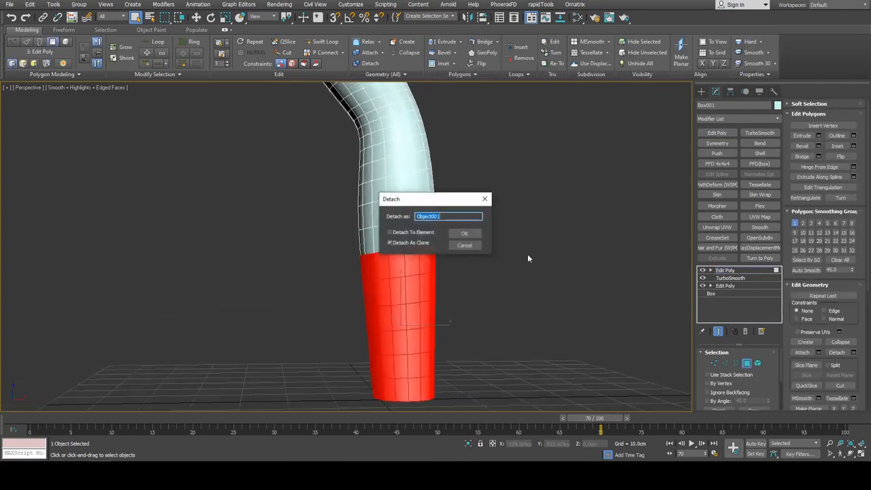
pyautogui.click(475, 234)
pyautogui.click(473, 236)
# Set the object color of the original limb to a light peach tone.
pyautogui.press('4')
pyautogui.scroll(3, 423, 266)
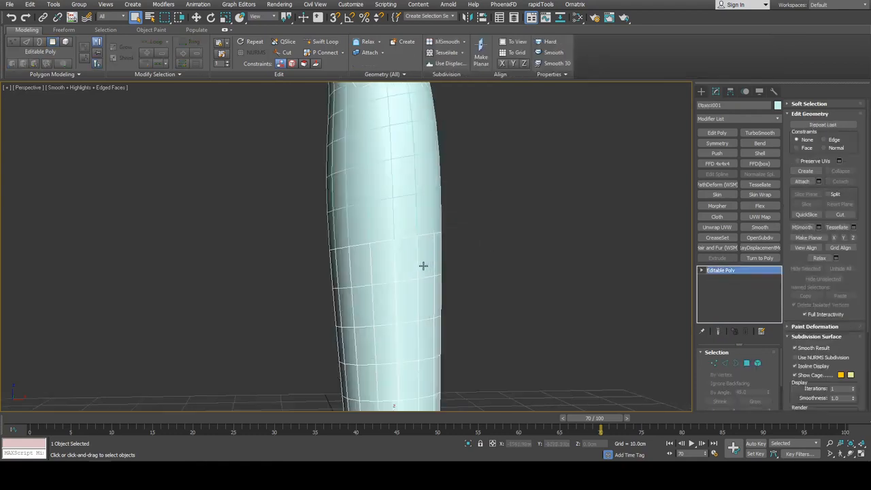
pyautogui.click(442, 190)
pyautogui.click(777, 105)
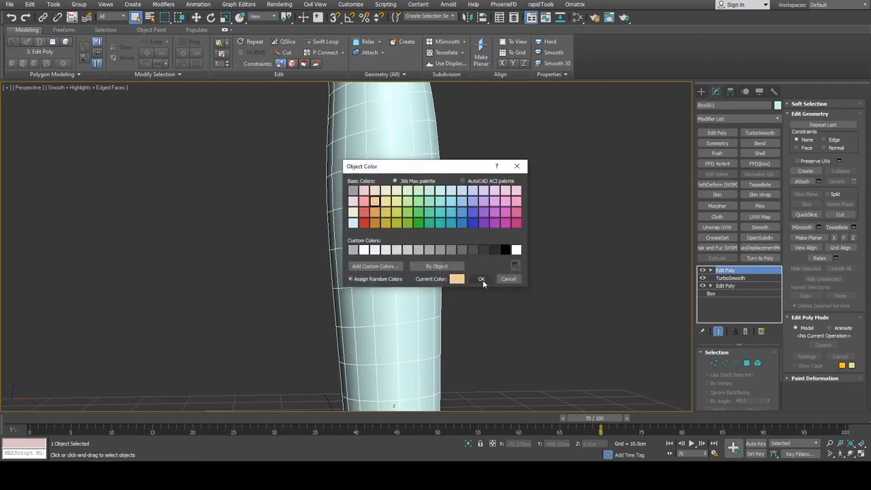
pyautogui.click(481, 279)
# Set the object color of the detached lower piece to orange-brown.
pyautogui.click(402, 253)
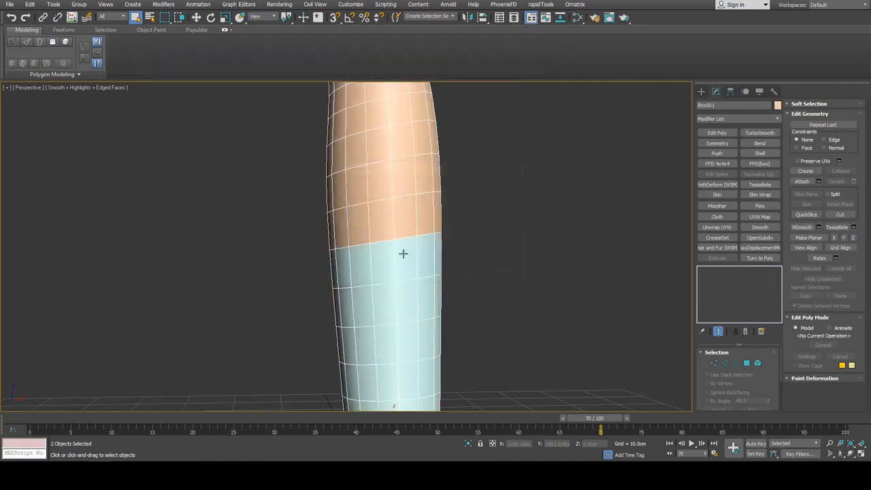
pyautogui.click(778, 105)
pyautogui.click(376, 224)
pyautogui.scroll(-4, 476, 280)
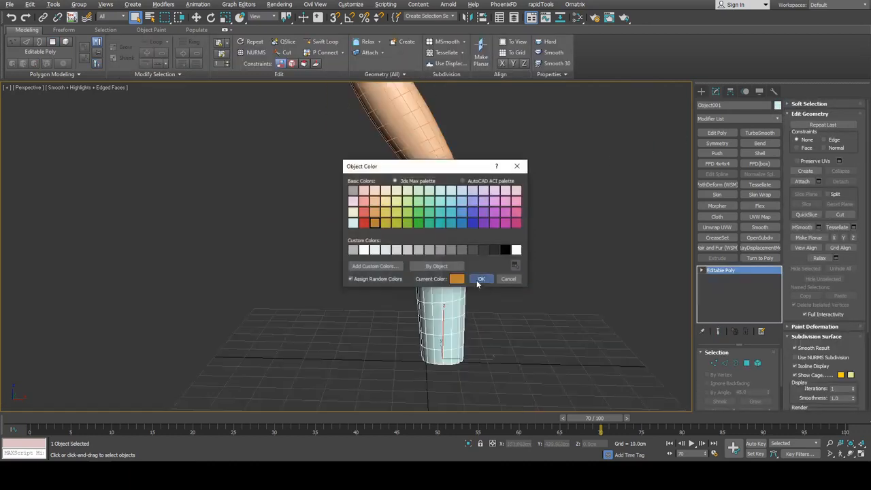
pyautogui.click(478, 279)
pyautogui.moveTo(494, 169); pyautogui.dragTo(491, 220, button='middle')
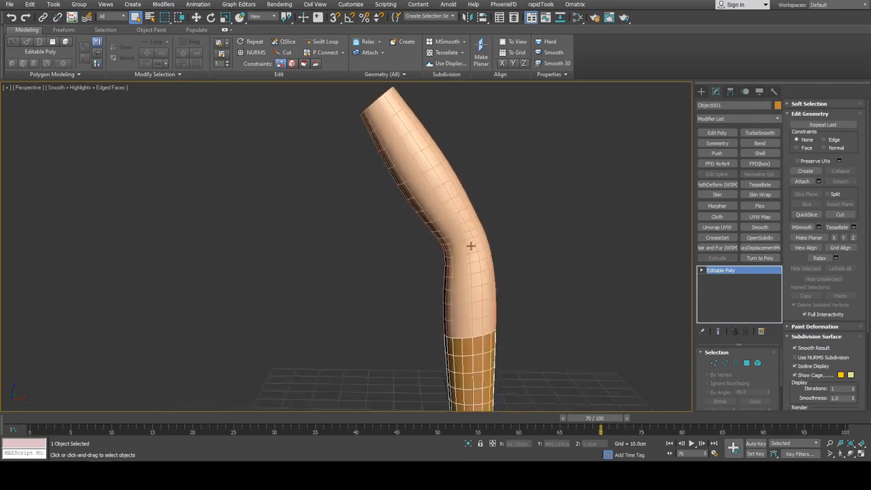
# Select a patch of polygons at the limb's upper end, including those behind it, and detach it as a clone.
pyautogui.click(472, 244)
pyautogui.moveTo(468, 137); pyautogui.dragTo(519, 241, button='middle')
pyautogui.scroll(2, 548, 231)
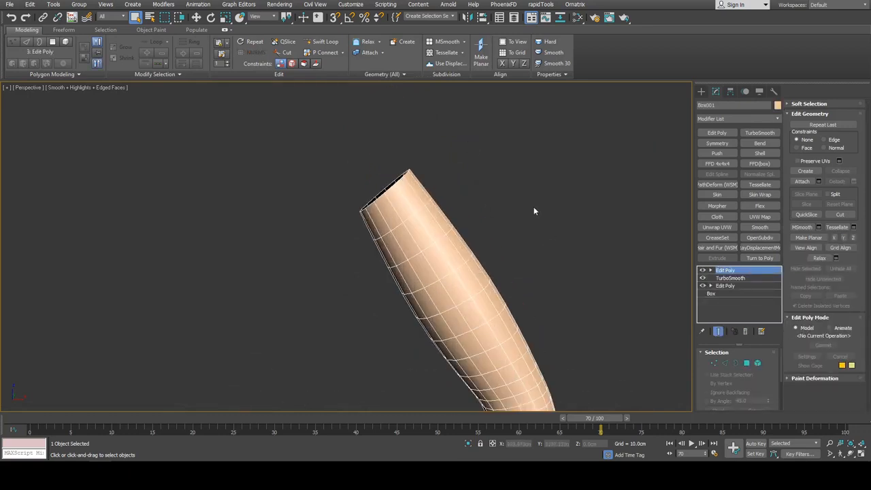
pyautogui.keyDown('alt'); pyautogui.moveTo(535, 211); pyautogui.dragTo(529, 188, button='middle'); pyautogui.keyUp('alt')
pyautogui.press('4')
pyautogui.hotkey('alt', 'x')
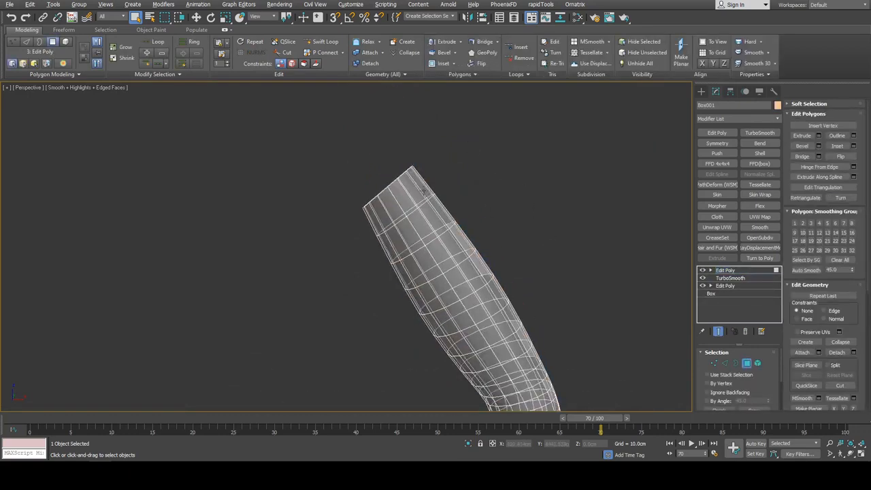
pyautogui.moveTo(422, 183); pyautogui.dragTo(469, 238)
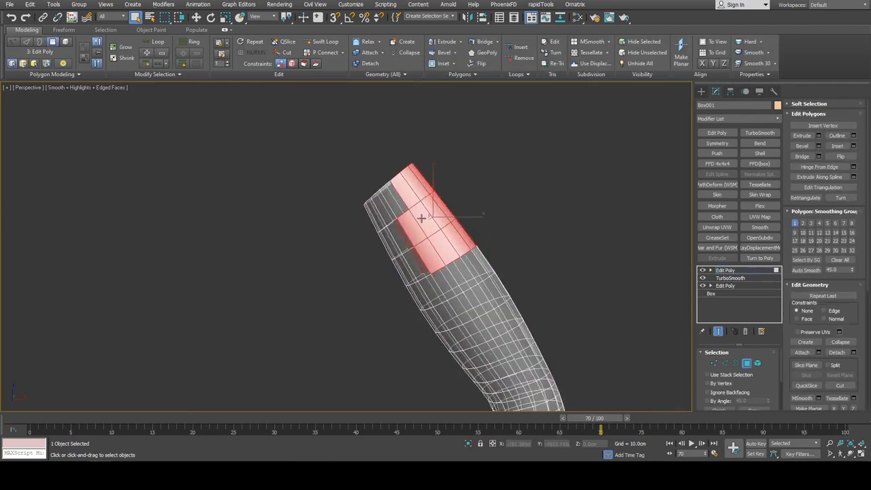
pyautogui.keyDown('ctrl'); pyautogui.click(398, 204); pyautogui.keyUp('ctrl')
pyautogui.hotkey('alt', 'x')
pyautogui.keyDown('alt'); pyautogui.moveTo(461, 201); pyautogui.dragTo(457, 208, button='middle'); pyautogui.keyUp('alt')
pyautogui.hotkey('alt', 'd')
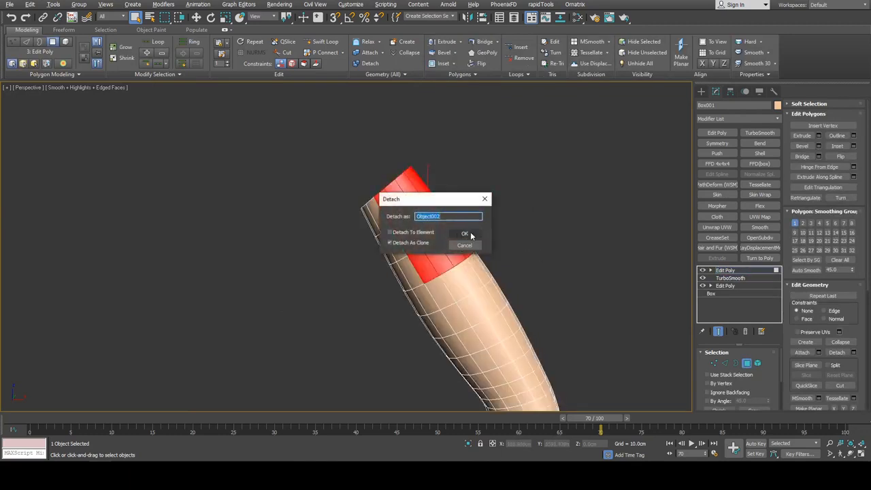
pyautogui.click(465, 233)
# Color the detached upper patch dark grey and thicken it outward with a Shell modifier.
pyautogui.click(447, 234)
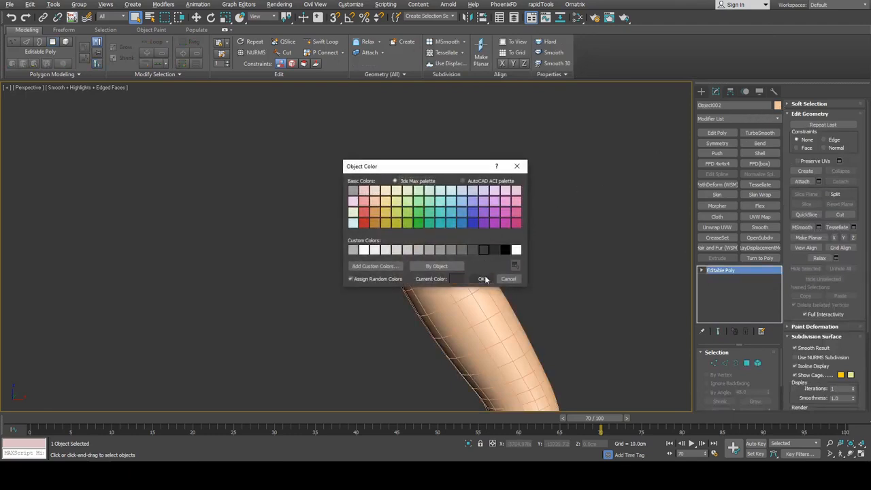
pyautogui.click(483, 279)
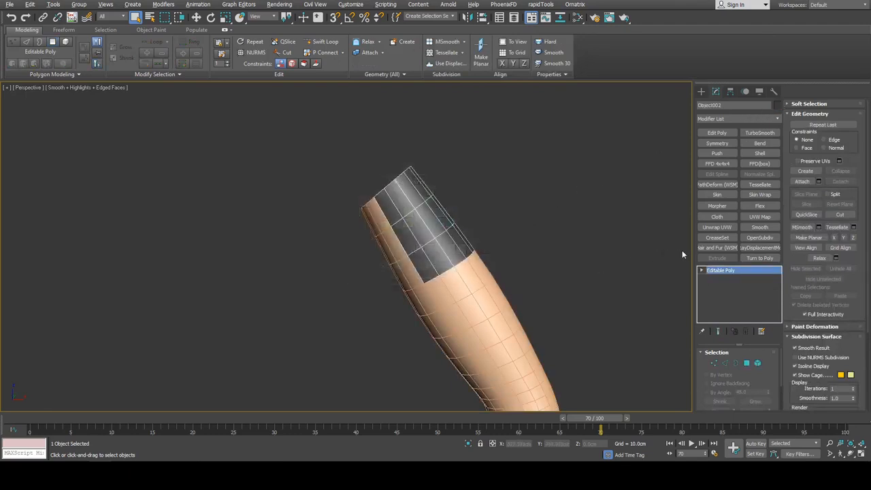
pyautogui.click(760, 153)
pyautogui.moveTo(767, 376); pyautogui.dragTo(780, 305)
# Add a Shell modifier to the orange-brown lower piece and set its outer amount to 2 cm.
pyautogui.moveTo(527, 287); pyautogui.dragTo(519, 179, button='middle')
pyautogui.scroll(-3, 509, 240)
pyautogui.keyDown('alt'); pyautogui.moveTo(508, 240); pyautogui.dragTo(549, 233, button='middle'); pyautogui.keyUp('alt')
pyautogui.moveTo(519, 313); pyautogui.dragTo(515, 198, button='middle')
pyautogui.scroll(4, 513, 198)
pyautogui.click(432, 291)
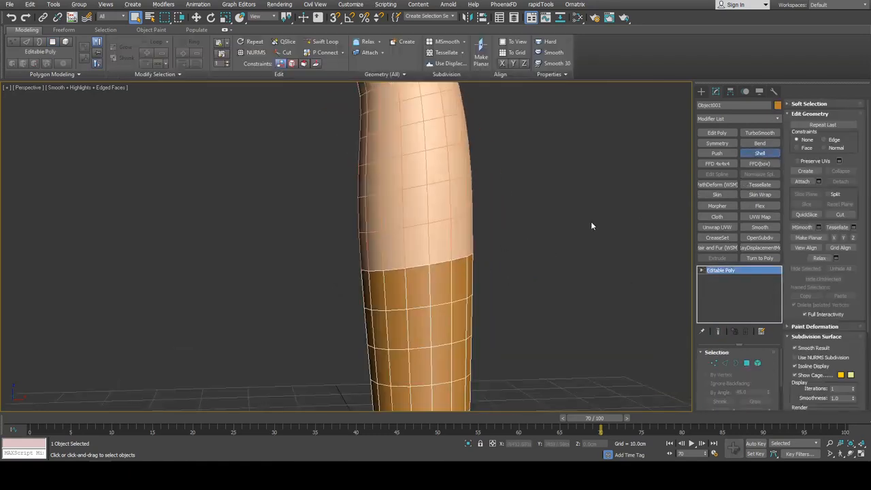
pyautogui.keyDown('alt'); pyautogui.moveTo(591, 222); pyautogui.dragTo(608, 219, button='middle'); pyautogui.keyUp('alt')
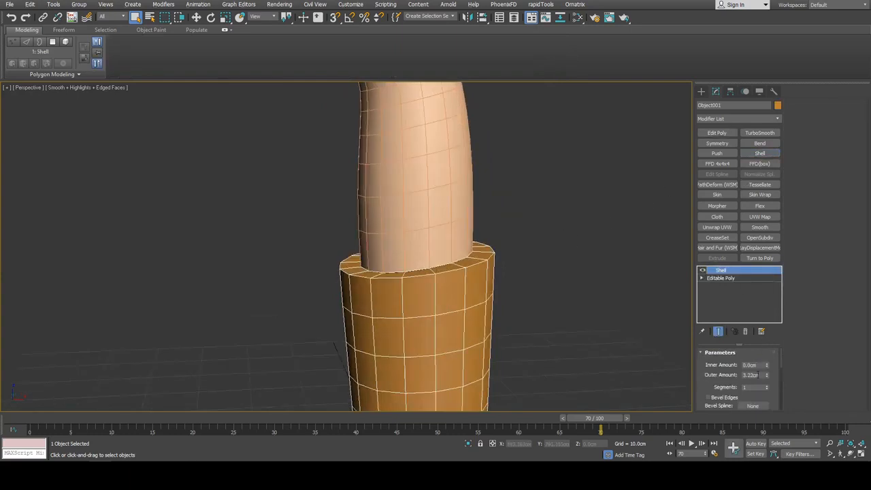
pyautogui.write('2')
pyautogui.press('Return')
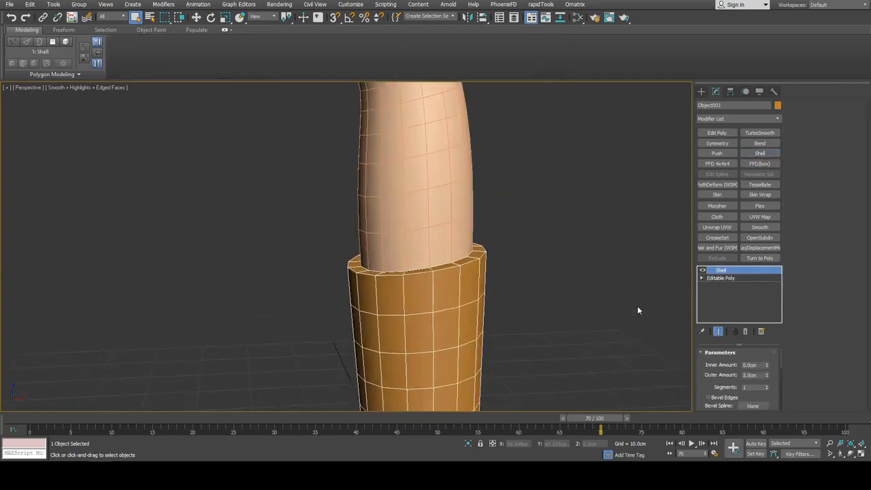
# Add an Edit Poly modifier to the lower piece and bevel its topmost outer polygon ring outward by Local Normal.
pyautogui.click(724, 134)
pyautogui.press('4')
pyautogui.click(431, 286)
pyautogui.keyDown('shift'); pyautogui.click(439, 281); pyautogui.keyUp('shift')
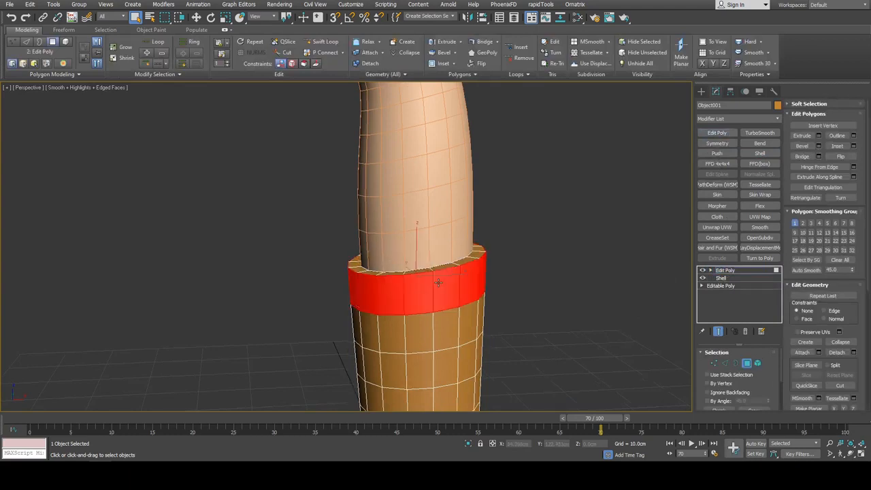
pyautogui.hotkey('ctrl', 'shift', 'b')
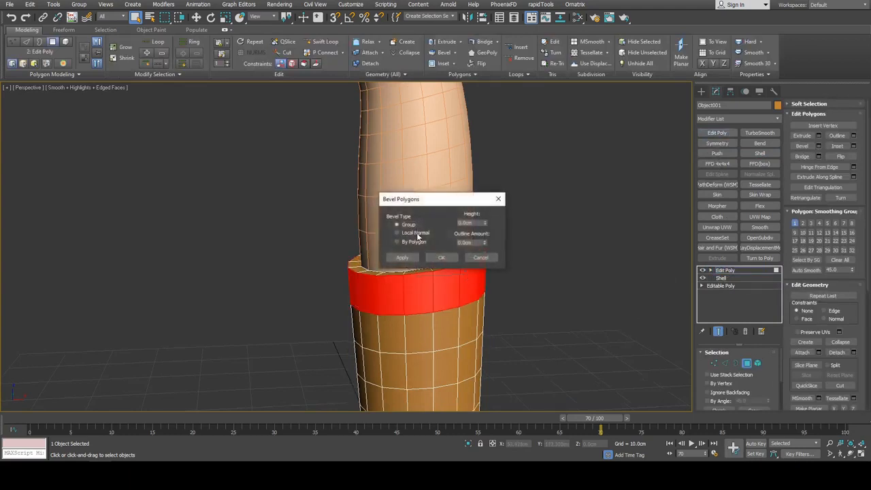
pyautogui.moveTo(486, 213); pyautogui.dragTo(509, 119)
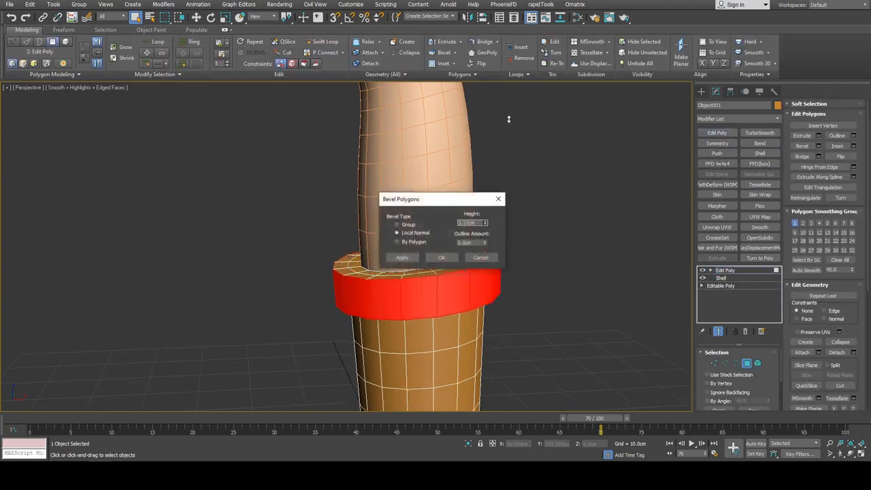
pyautogui.click(446, 257)
# Finish the bevel on the lower piece's top ring and leave sub-object editing.
pyautogui.scroll(-4, 446, 258)
pyautogui.keyDown('alt'); pyautogui.moveTo(447, 257); pyautogui.dragTo(506, 262, button='middle'); pyautogui.keyUp('alt')
pyautogui.press('1')
pyautogui.keyDown('alt'); pyautogui.moveTo(442, 279); pyautogui.dragTo(480, 283, button='middle'); pyautogui.keyUp('alt')
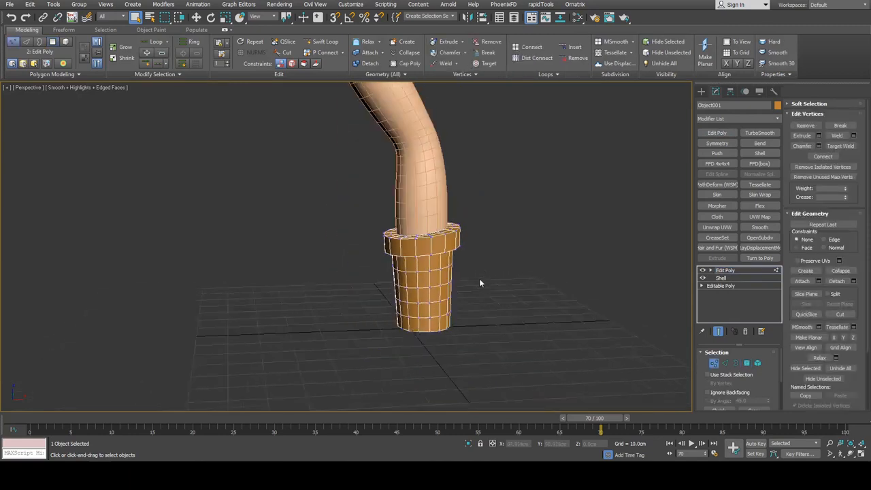
pyautogui.press('1')
pyautogui.keyDown('alt'); pyautogui.moveTo(505, 226); pyautogui.dragTo(492, 262, button='middle'); pyautogui.keyUp('alt')
# Try moving the orange-brown lower piece and the dark grey upper piece sideways off the limb, undoing each move.
pyautogui.press('w')
pyautogui.moveTo(471, 361); pyautogui.dragTo(560, 361)
pyautogui.hotkey('ctrl', 'z')
pyautogui.moveTo(490, 188); pyautogui.dragTo(490, 271, button='middle')
pyautogui.click(398, 158)
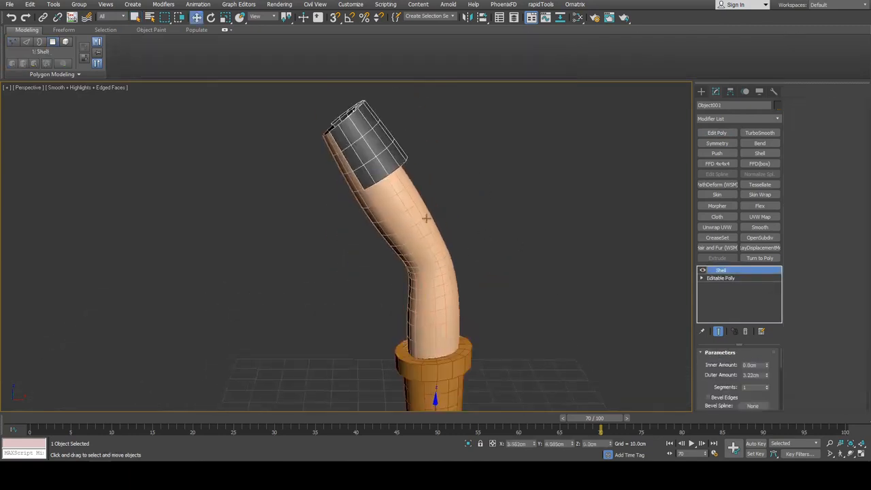
pyautogui.moveTo(387, 155); pyautogui.dragTo(461, 151)
pyautogui.hotkey('ctrl', 'z')
pyautogui.scroll(-3, 519, 218)
pyautogui.press('q')
pyautogui.click(528, 217)
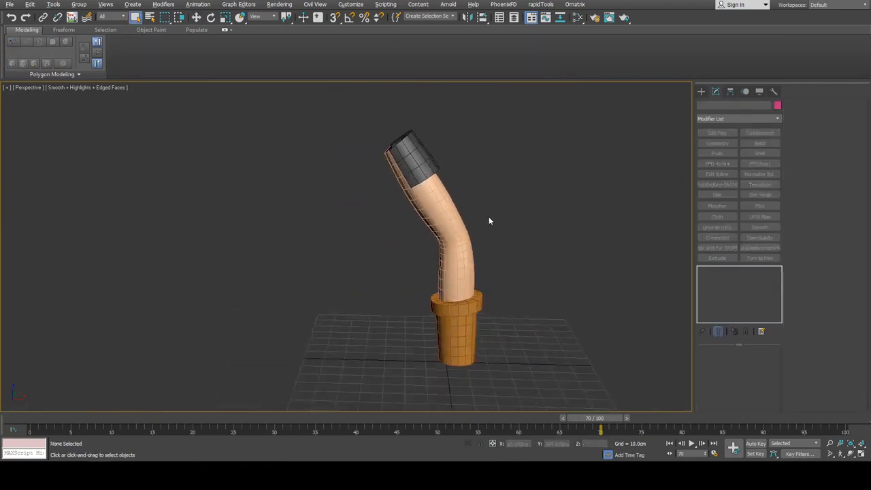
# Display the dark grey upper piece and the orange-brown lower piece as see-through and select the limb.
pyautogui.click(462, 228)
pyautogui.scroll(2, 483, 238)
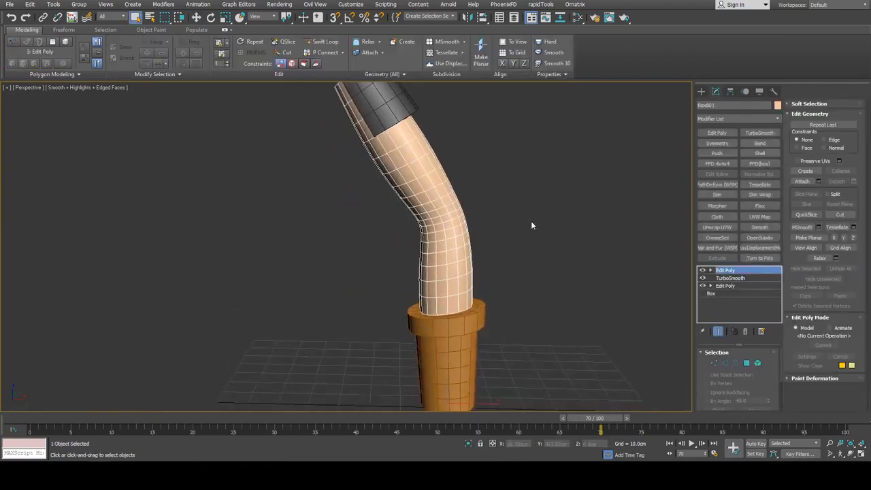
pyautogui.keyDown('alt'); pyautogui.moveTo(534, 253); pyautogui.dragTo(539, 214, button='middle'); pyautogui.keyUp('alt')
pyautogui.moveTo(409, 151); pyautogui.dragTo(416, 204, button='middle')
pyautogui.click(402, 137)
pyautogui.click(426, 184)
# Select all of the limb's polygons and detach them as a clone.
pyautogui.press('4')
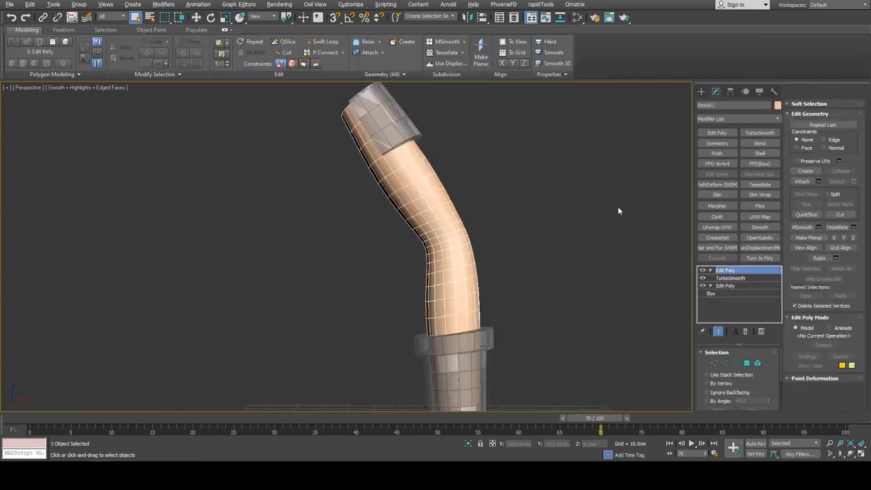
pyautogui.scroll(-3, 616, 206)
pyautogui.moveTo(389, 134); pyautogui.dragTo(555, 353)
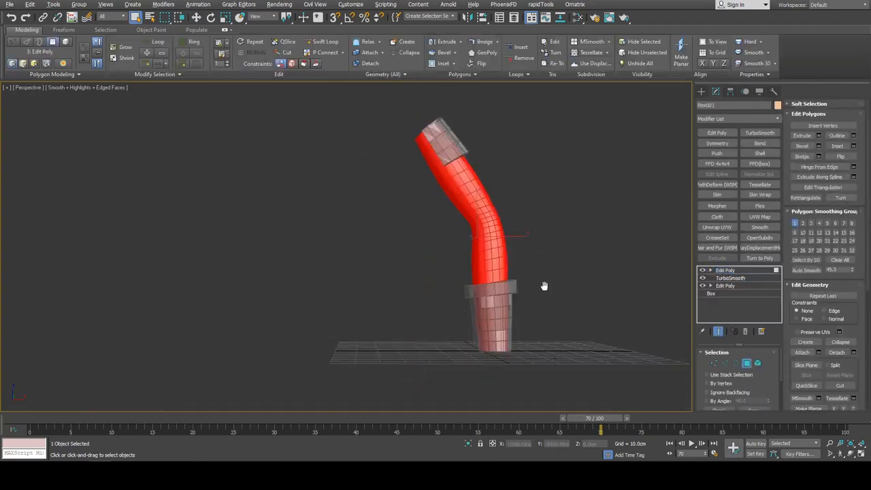
pyautogui.scroll(3, 546, 282)
pyautogui.hotkey('alt', 'd')
pyautogui.click(454, 232)
pyautogui.press('4')
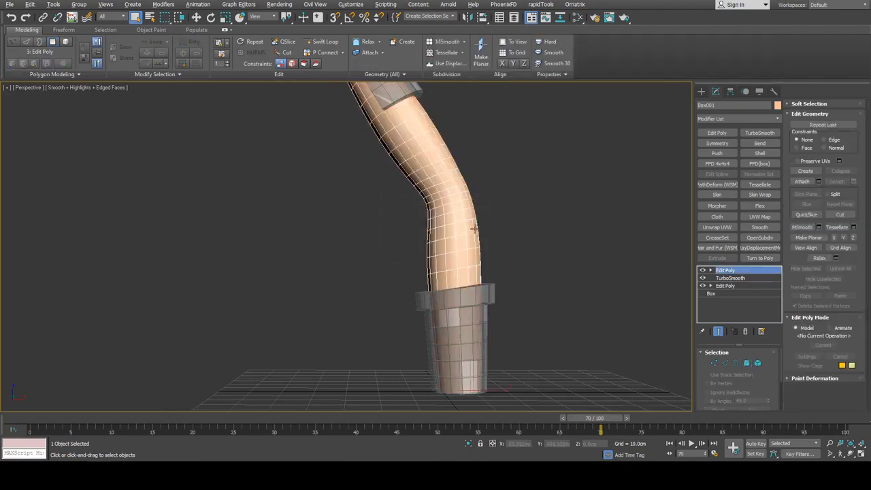
# Color the detached full-limb clone green and add an Edit Poly modifier to it.
pyautogui.click(473, 229)
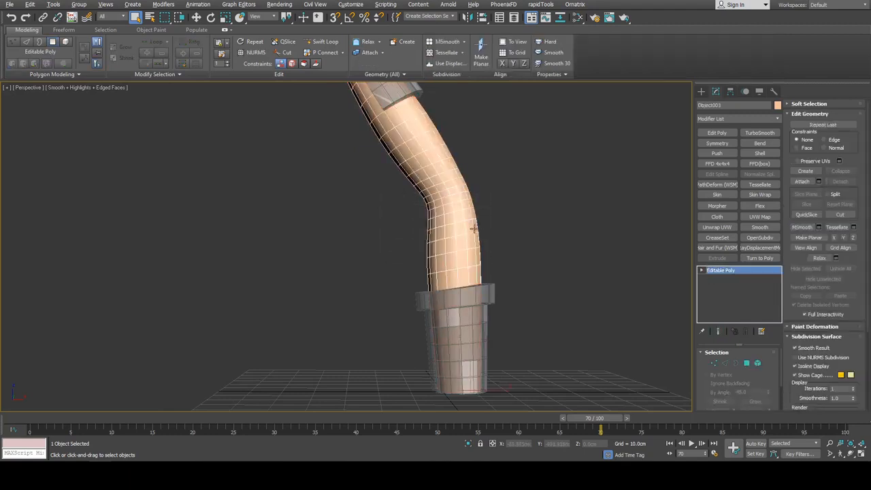
pyautogui.click(778, 106)
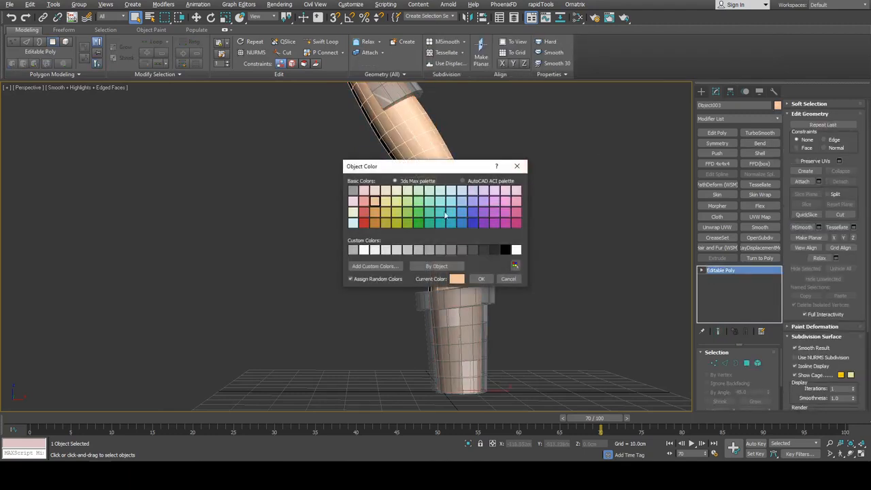
pyautogui.click(477, 279)
pyautogui.keyDown('alt'); pyautogui.moveTo(508, 264); pyautogui.dragTo(554, 224, button='middle'); pyautogui.keyUp('alt')
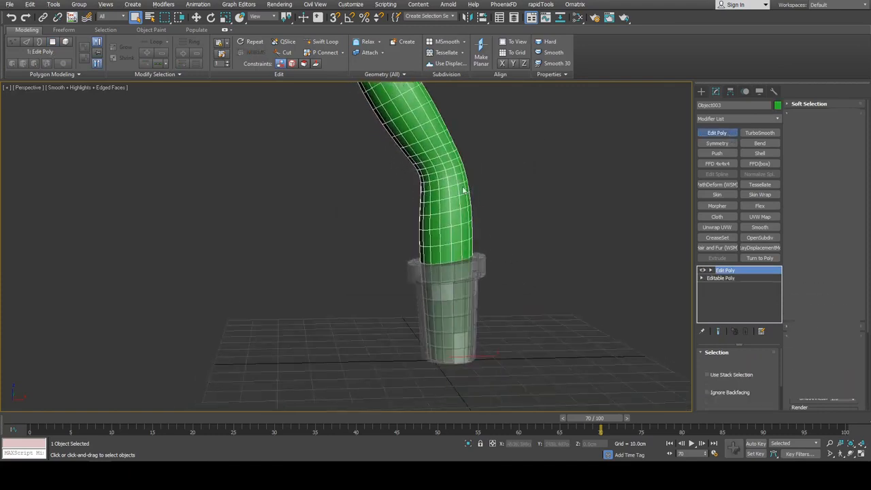
# Insert an edge loop with Swift Loop just above the lower piece's cuff on the green clone and scale it outward.
pyautogui.press('1')
pyautogui.keyDown('alt'); pyautogui.moveTo(464, 190); pyautogui.dragTo(445, 195, button='middle'); pyautogui.keyUp('alt')
pyautogui.scroll(5, 493, 224)
pyautogui.moveTo(446, 235); pyautogui.dragTo(465, 211, button='middle')
pyautogui.hotkey('alt', '1')
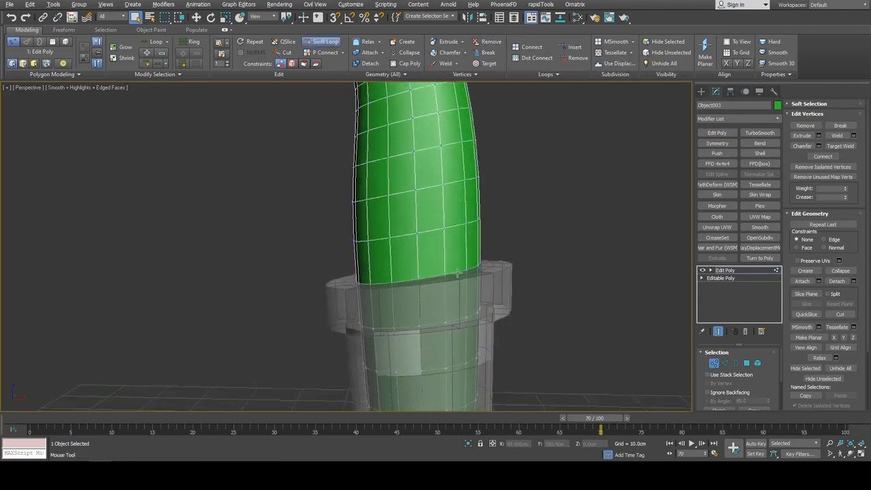
pyautogui.click(469, 253)
pyautogui.press('2')
pyautogui.press('r')
pyautogui.moveTo(430, 254); pyautogui.dragTo(430, 243)
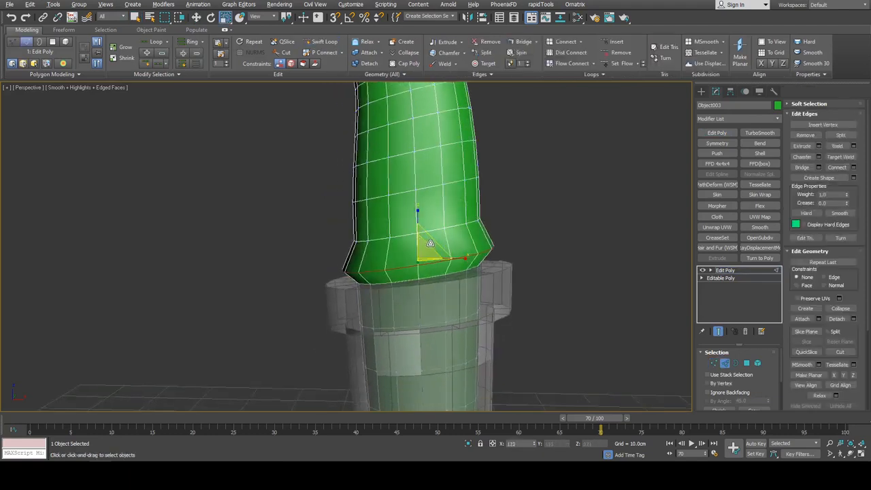
pyautogui.scroll(-4, 430, 243)
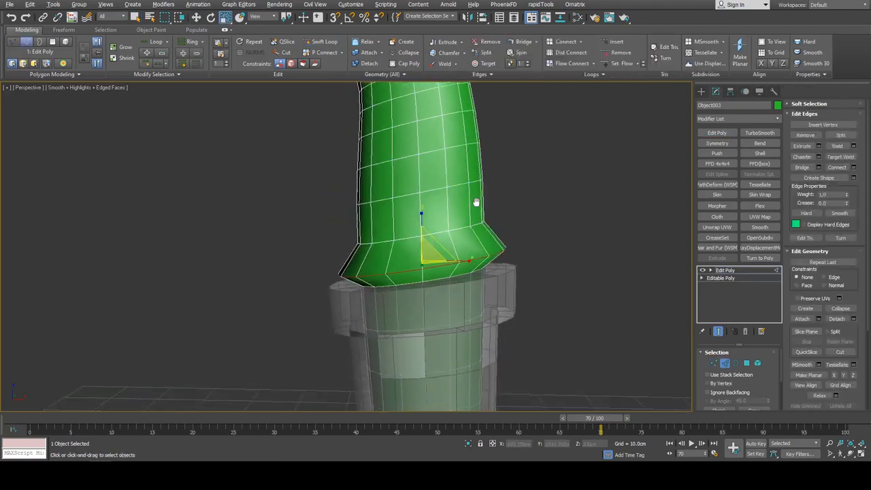
# Display the green clone as see-through and select its vertices from above the flared loop up to the upper end.
pyautogui.press('1')
pyautogui.moveTo(348, 168); pyautogui.dragTo(496, 260)
pyautogui.hotkey('alt', 'x')
pyautogui.keyDown('alt'); pyautogui.moveTo(484, 259); pyautogui.dragTo(486, 252, button='middle'); pyautogui.keyUp('alt')
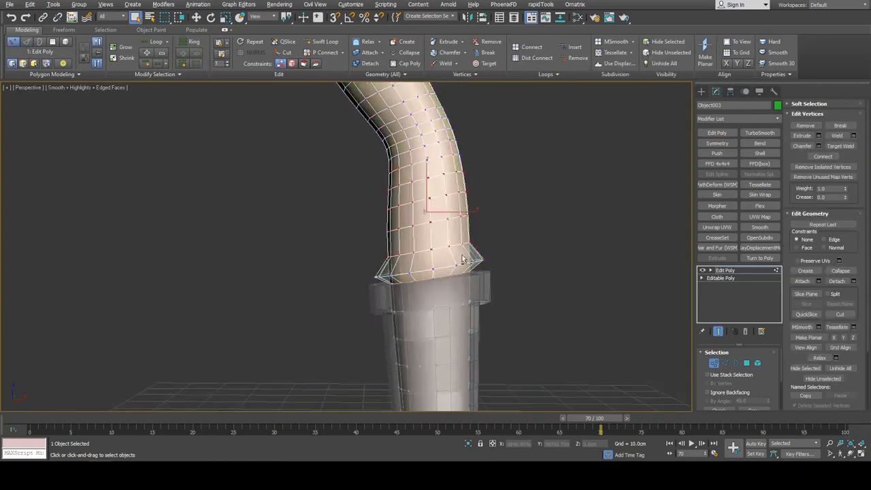
pyautogui.moveTo(510, 210); pyautogui.dragTo(510, 236, button='middle')
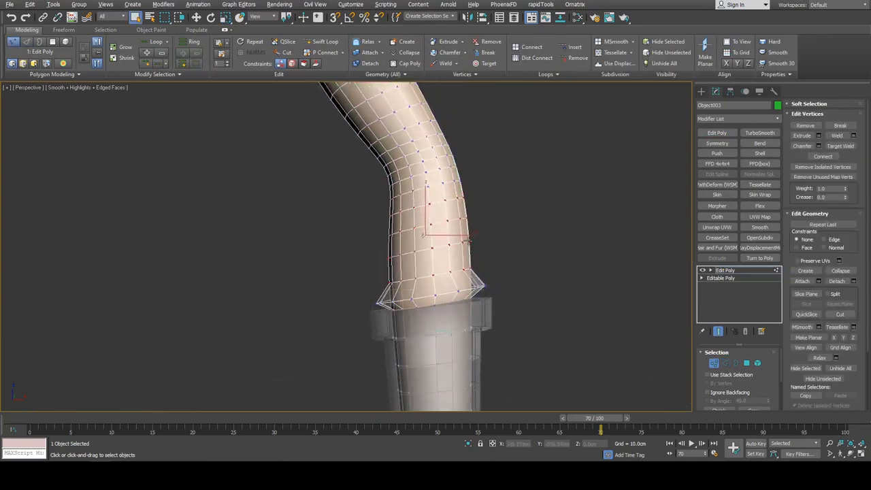
pyautogui.keyDown('alt'); pyautogui.moveTo(490, 292); pyautogui.dragTo(326, 265, button='middle'); pyautogui.keyUp('alt')
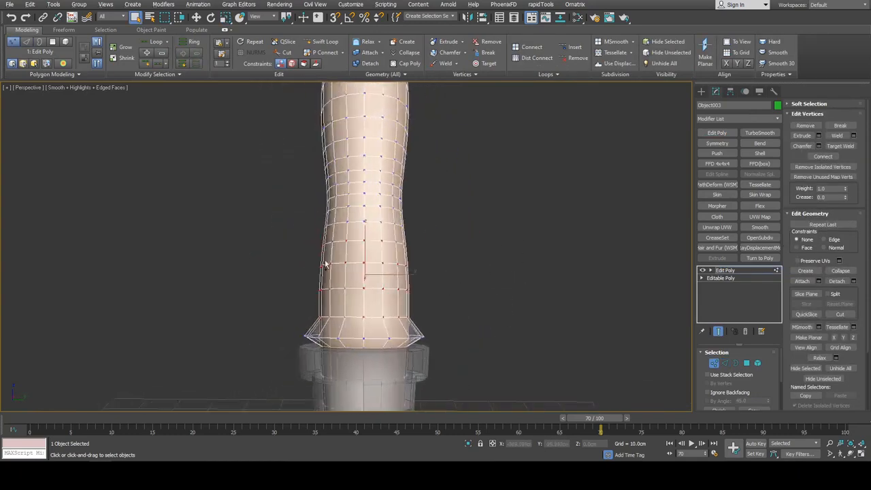
pyautogui.moveTo(443, 317); pyautogui.dragTo(443, 316)
pyautogui.keyDown('alt'); pyautogui.moveTo(443, 317); pyautogui.dragTo(425, 197, button='middle'); pyautogui.keyUp('alt')
pyautogui.moveTo(293, 142); pyautogui.dragTo(426, 282)
pyautogui.moveTo(457, 331); pyautogui.dragTo(457, 332)
pyautogui.moveTo(457, 332); pyautogui.dragTo(488, 250, button='middle')
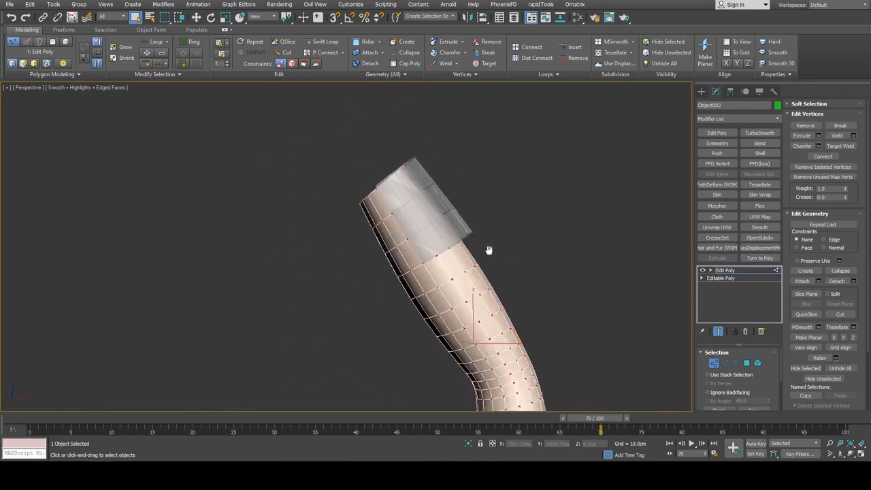
# Deselect the clone's vertices that lie beneath the upper piece.
pyautogui.keyDown('alt'); pyautogui.moveTo(503, 179); pyautogui.dragTo(497, 198, button='middle'); pyautogui.keyUp('alt')
pyautogui.moveTo(502, 198); pyautogui.dragTo(405, 293)
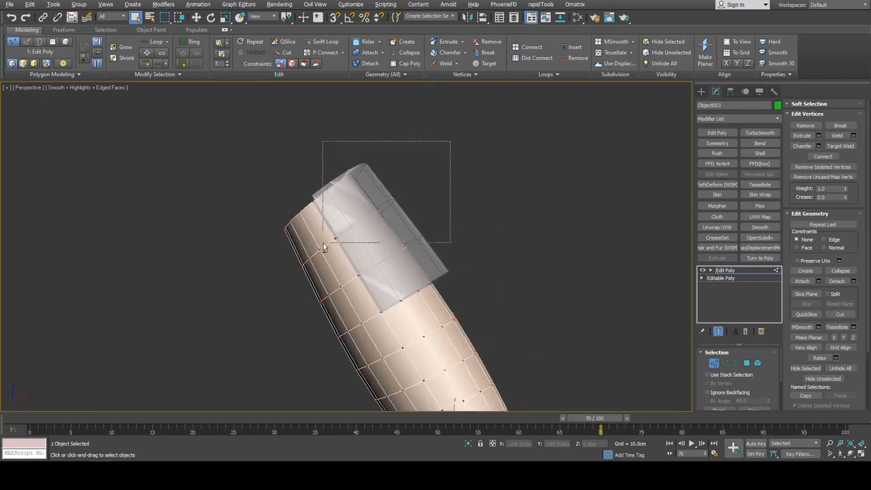
pyautogui.moveTo(312, 205); pyautogui.dragTo(312, 204)
pyautogui.keyDown('alt'); pyautogui.moveTo(312, 204); pyautogui.dragTo(517, 175, button='middle'); pyautogui.keyUp('alt')
# Add a Push modifier to the selected vertices and set its push value to 1.68 cm.
pyautogui.click(717, 153)
pyautogui.keyDown('alt'); pyautogui.moveTo(477, 232); pyautogui.dragTo(612, 285, button='middle'); pyautogui.keyUp('alt')
pyautogui.moveTo(768, 364); pyautogui.dragTo(780, 288)
pyautogui.moveTo(556, 330); pyautogui.dragTo(556, 293, button='middle')
pyautogui.keyDown('alt'); pyautogui.moveTo(552, 244); pyautogui.dragTo(728, 117, button='middle'); pyautogui.keyUp('alt')
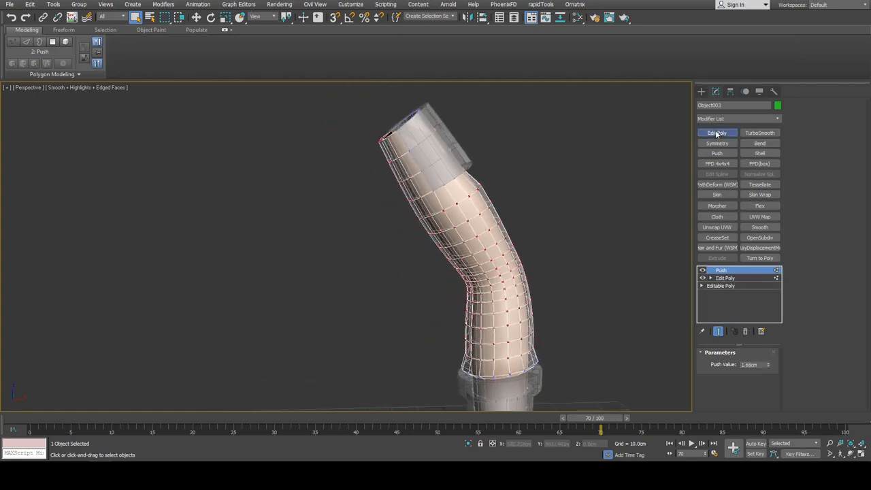
# Scale the clone's edge loop just below the upper piece outward in a new Edit Poly modifier and make the clone opaque again.
pyautogui.hotkey('ctrl', 'e')
pyautogui.scroll(3, 470, 194)
pyautogui.press('2')
pyautogui.click(462, 195)
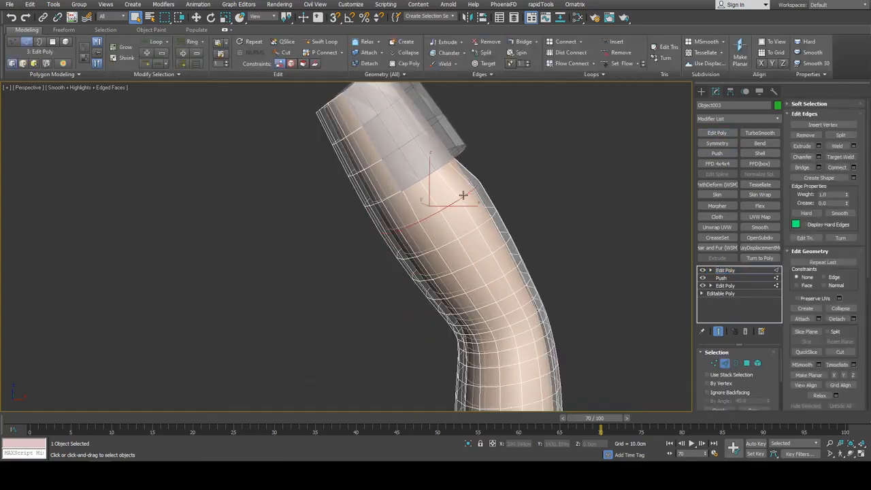
pyautogui.moveTo(518, 172); pyautogui.dragTo(546, 243, button='middle')
pyautogui.press('1')
pyautogui.scroll(-3, 527, 218)
pyautogui.press('w')
pyautogui.press('1')
pyautogui.scroll(4, 538, 238)
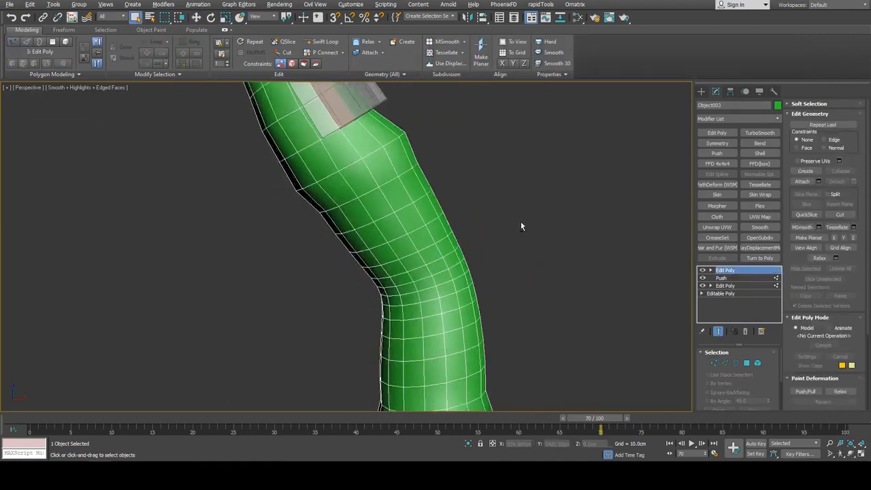
# Turn off the see-through display of the upper and lower pieces.
pyautogui.scroll(-4, 521, 225)
pyautogui.click(462, 373)
pyautogui.keyDown('alt'); pyautogui.moveTo(463, 373); pyautogui.dragTo(477, 320, button='middle'); pyautogui.keyUp('alt')
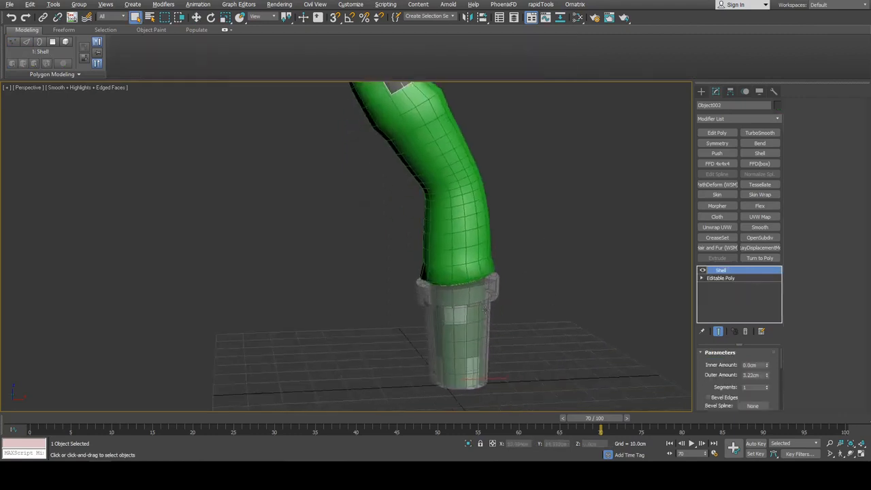
pyautogui.click(480, 268)
pyautogui.scroll(-3, 533, 261)
pyautogui.scroll(4, 558, 227)
pyautogui.keyDown('alt'); pyautogui.moveTo(558, 227); pyautogui.dragTo(426, 246, button='middle'); pyautogui.keyUp('alt')
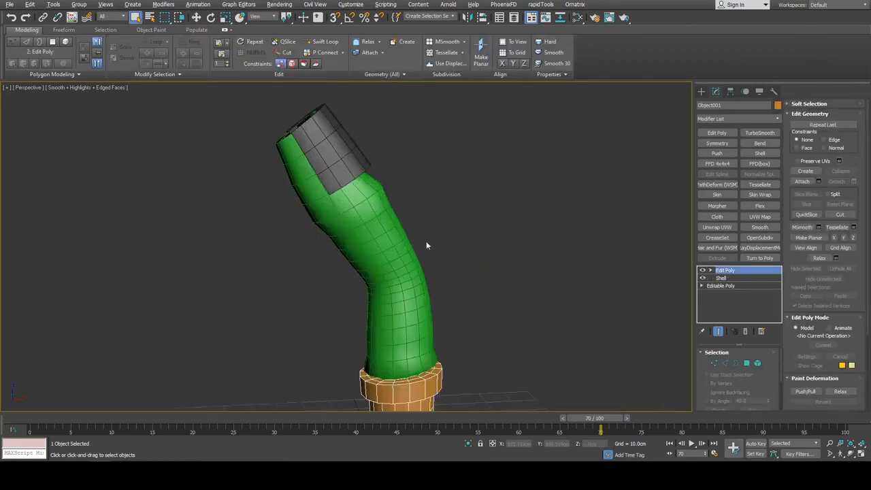
# Rename the green clone as cloth and select the skin-colored limb inside it.
pyautogui.press('pageup')
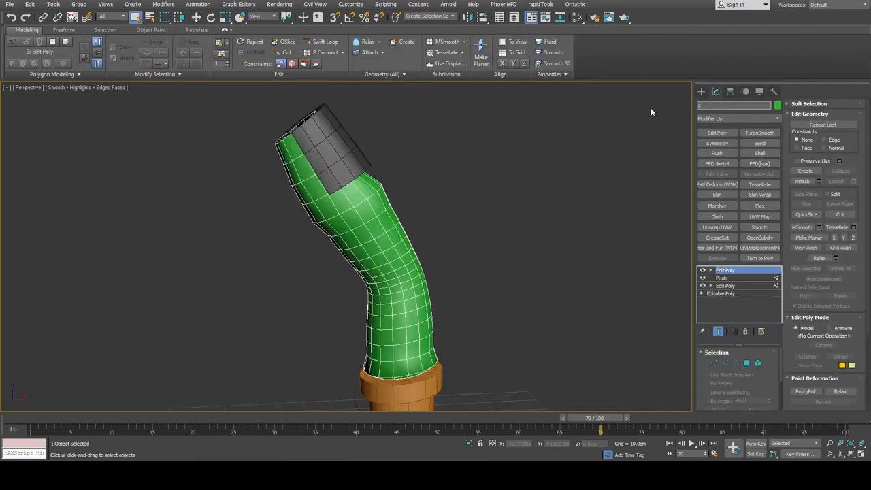
pyautogui.write('th')
pyautogui.keyDown('alt'); pyautogui.moveTo(436, 183); pyautogui.dragTo(422, 200, button='middle'); pyautogui.keyUp('alt')
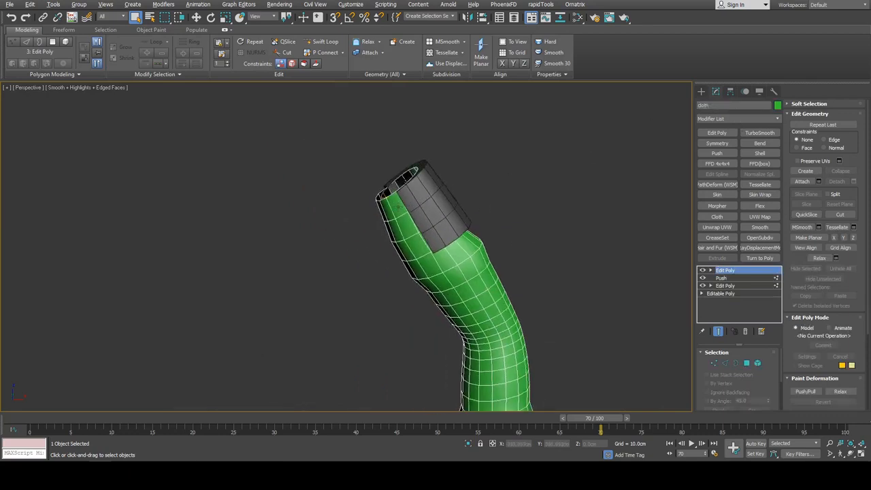
pyautogui.scroll(5, 422, 201)
pyautogui.click(405, 216)
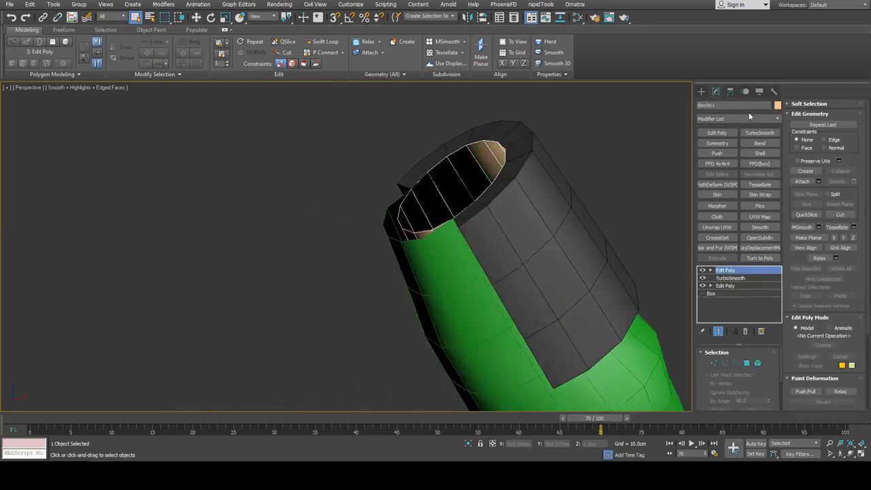
pyautogui.keyDown('alt'); pyautogui.moveTo(607, 188); pyautogui.dragTo(510, 164, button='middle'); pyautogui.keyUp('alt')
# Rename the dark grey upper piece as pad.
pyautogui.click(513, 150)
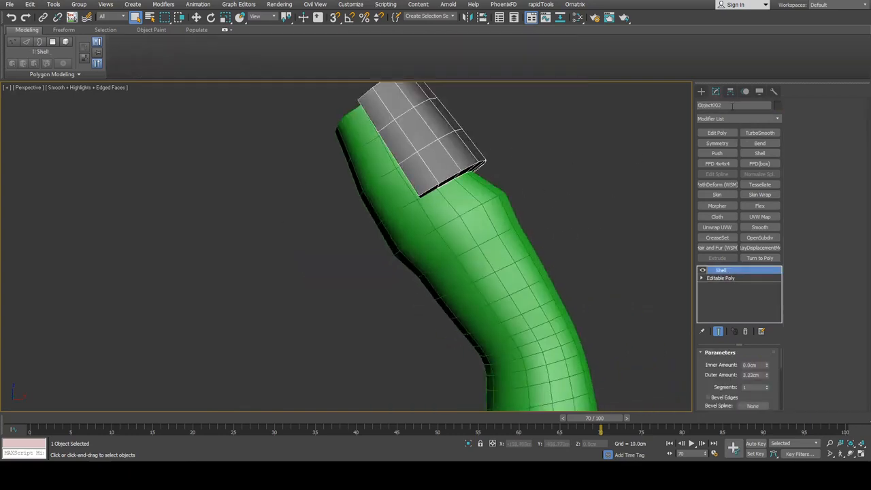
pyautogui.write('pad')
pyautogui.scroll(-5, 524, 239)
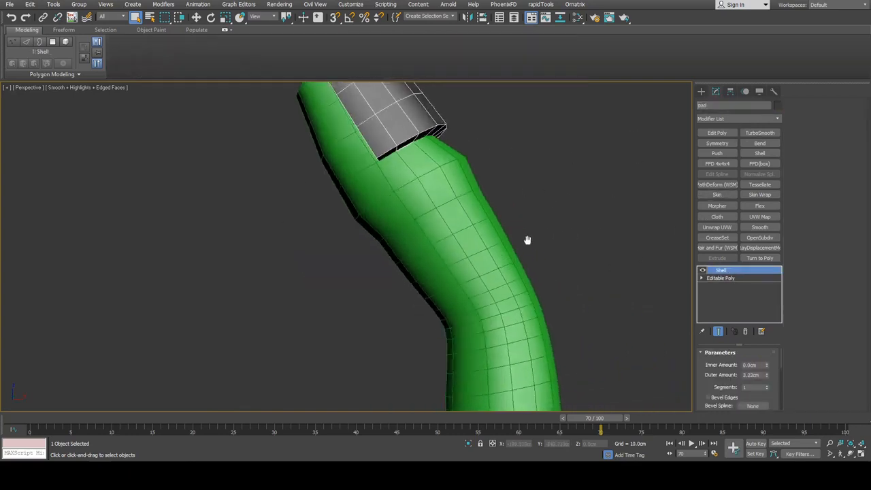
# Rename the orange-brown lower piece with a name starting with "gaunt" and clear the selection.
pyautogui.click(716, 133)
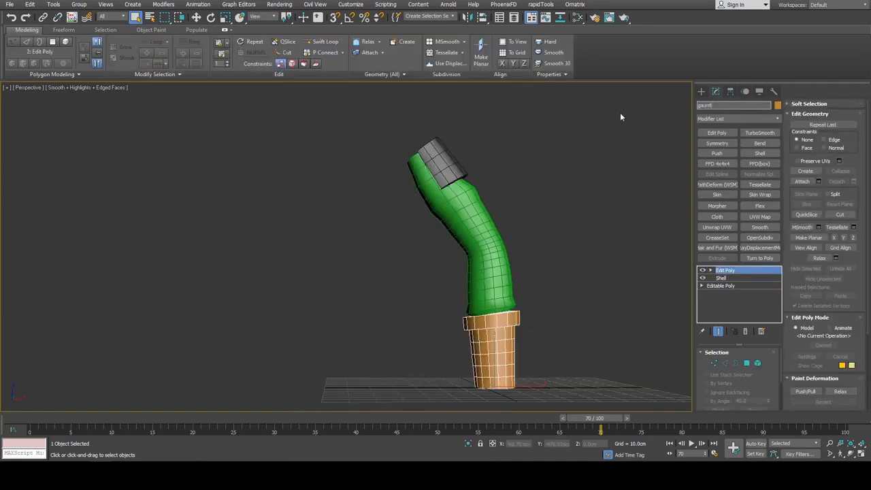
pyautogui.keyDown('alt'); pyautogui.moveTo(619, 117); pyautogui.dragTo(533, 272, button='middle'); pyautogui.keyUp('alt')
pyautogui.click(542, 252)
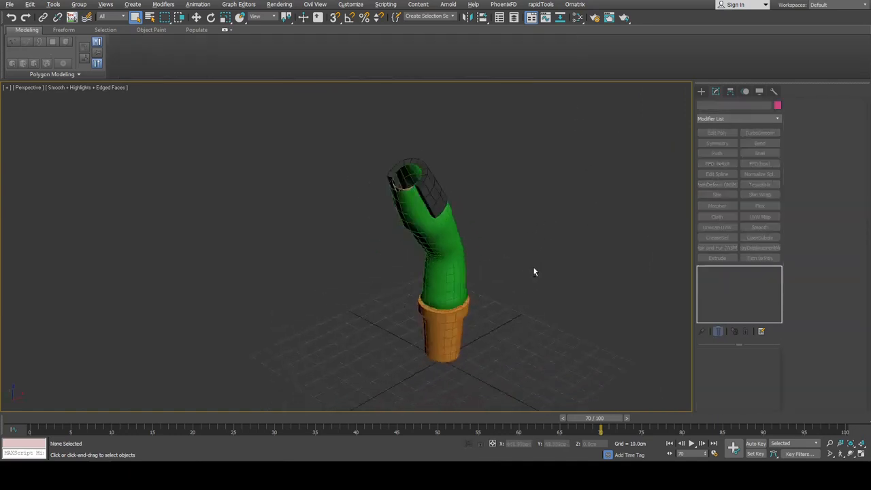
# Switch the perspective display to wireframe and maximize the Front view around the limb.
pyautogui.scroll(-2, 505, 272)
pyautogui.scroll(3, 500, 275)
pyautogui.scroll(-3, 506, 260)
pyautogui.press('F3')
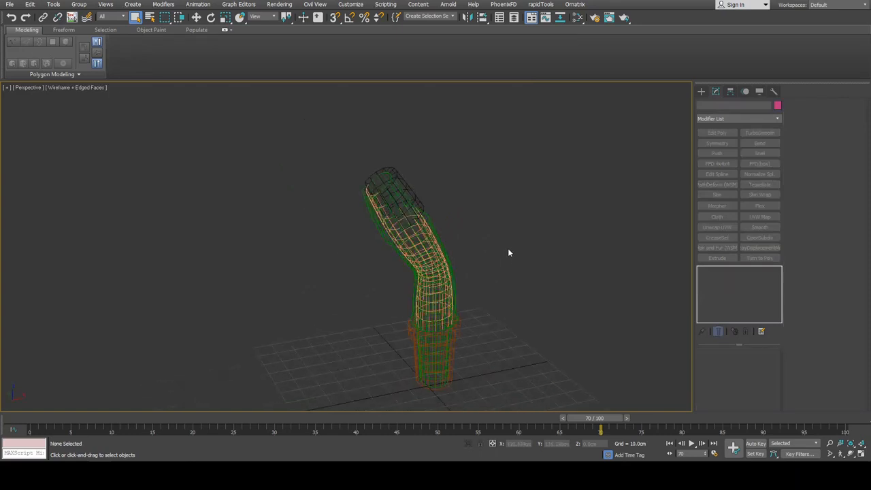
pyautogui.hotkey('alt', 'w')
pyautogui.click(515, 188)
pyautogui.hotkey('alt', 'w')
pyautogui.scroll(-2, 603, 125)
pyautogui.scroll(2, 410, 182)
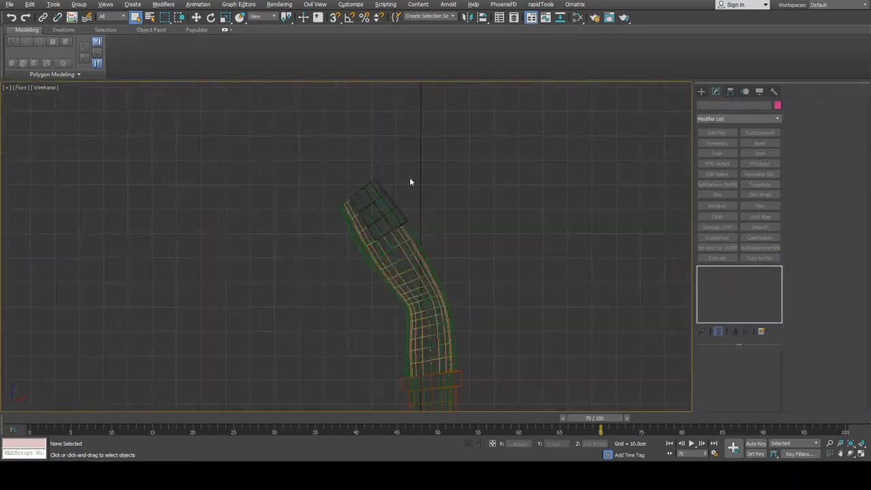
# Draw a two-bone chain through the limb, from its upper end through the bend to its base.
pyautogui.click(198, 5)
pyautogui.click(232, 214)
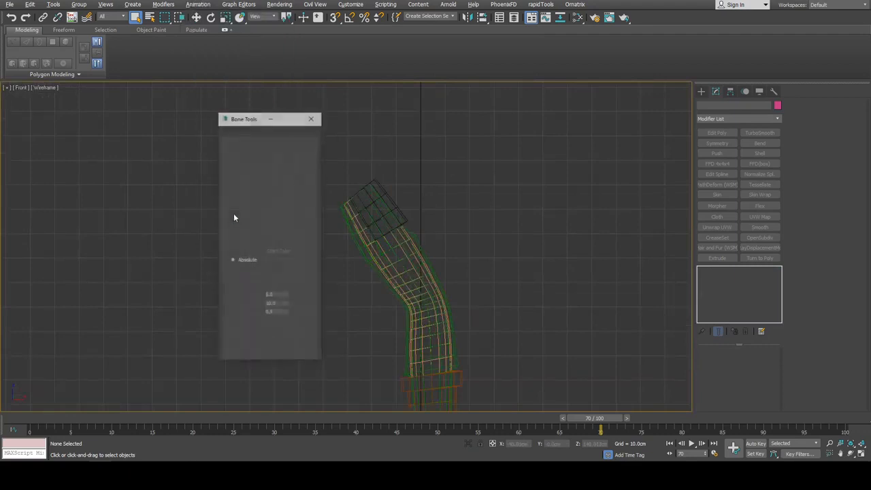
pyautogui.click(246, 173)
pyautogui.moveTo(404, 256); pyautogui.dragTo(431, 145, button='middle')
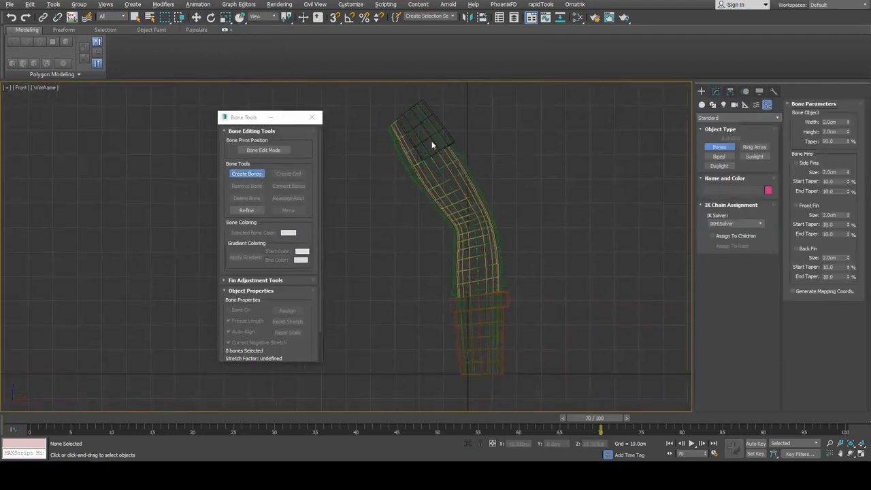
pyautogui.click(404, 119)
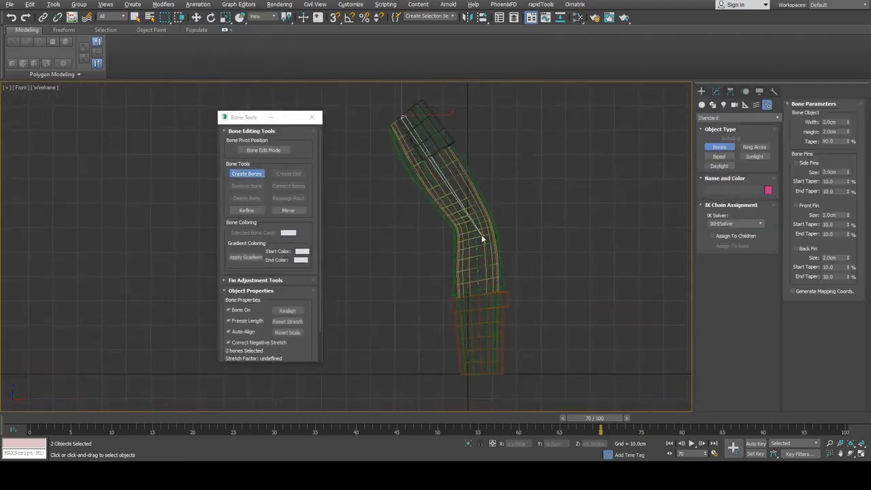
pyautogui.rightClick(484, 373)
# Delete the small end bone at the limb's base and close the Bone Tools window.
pyautogui.scroll(3, 517, 327)
pyautogui.rightClick(487, 288)
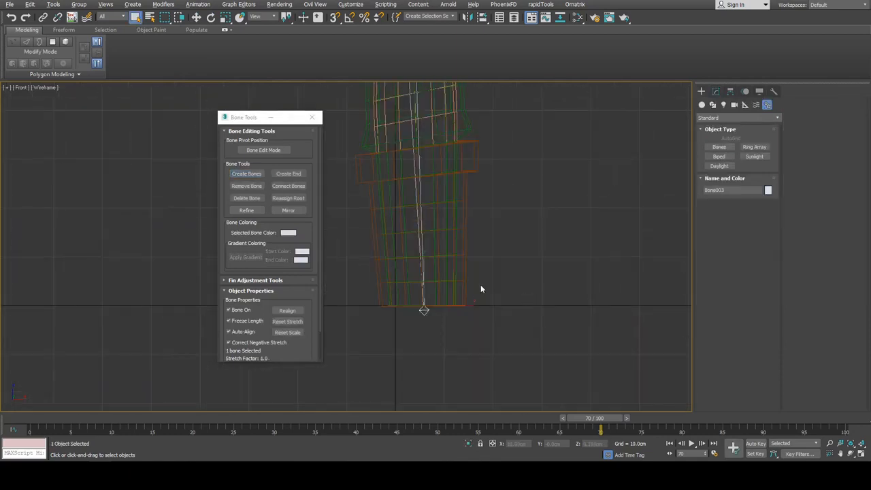
pyautogui.rightClick(481, 286)
pyautogui.click(509, 251)
pyautogui.scroll(2, 475, 229)
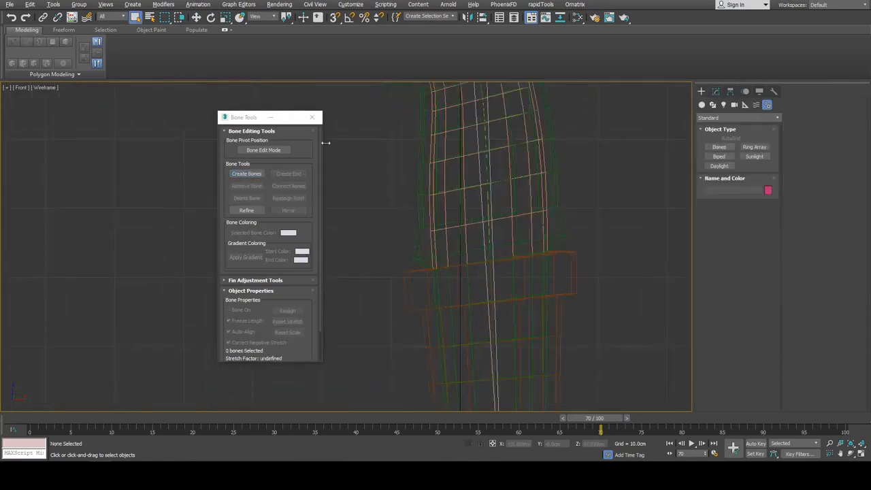
pyautogui.click(318, 118)
# In the maximized perspective view, move the upper bone along Y to center the bone chain inside the limb.
pyautogui.hotkey('alt', 'w')
pyautogui.click(505, 294)
pyautogui.hotkey('alt', 'w')
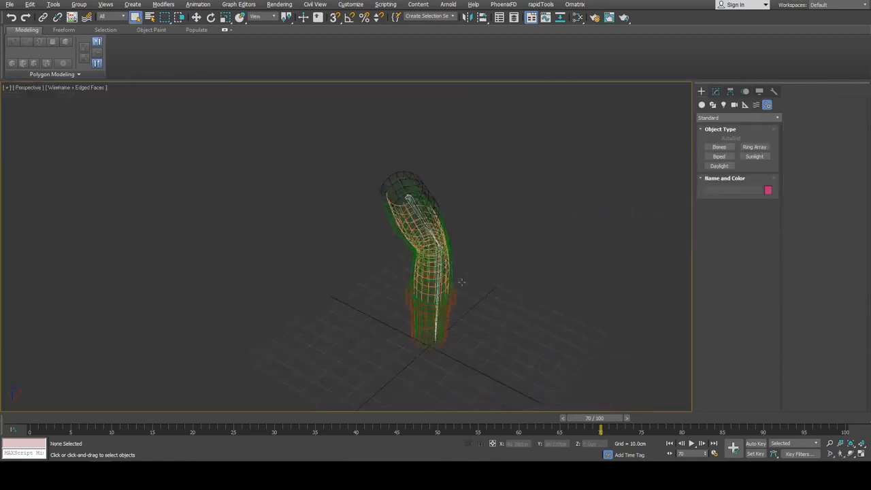
pyautogui.keyDown('alt'); pyautogui.moveTo(504, 291); pyautogui.dragTo(480, 293, button='middle'); pyautogui.keyUp('alt')
pyautogui.scroll(6, 479, 293)
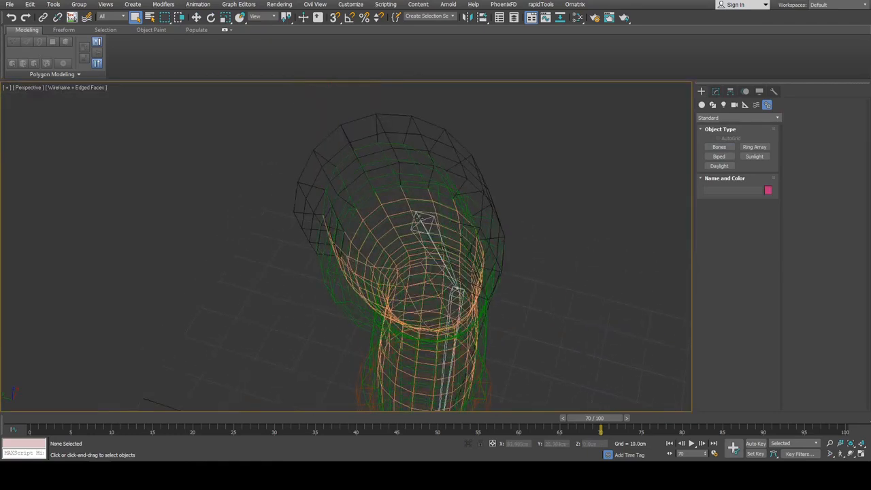
pyautogui.click(421, 223)
pyautogui.press('w')
pyautogui.keyDown('alt'); pyautogui.moveTo(422, 226); pyautogui.dragTo(468, 284, button='middle'); pyautogui.keyUp('alt')
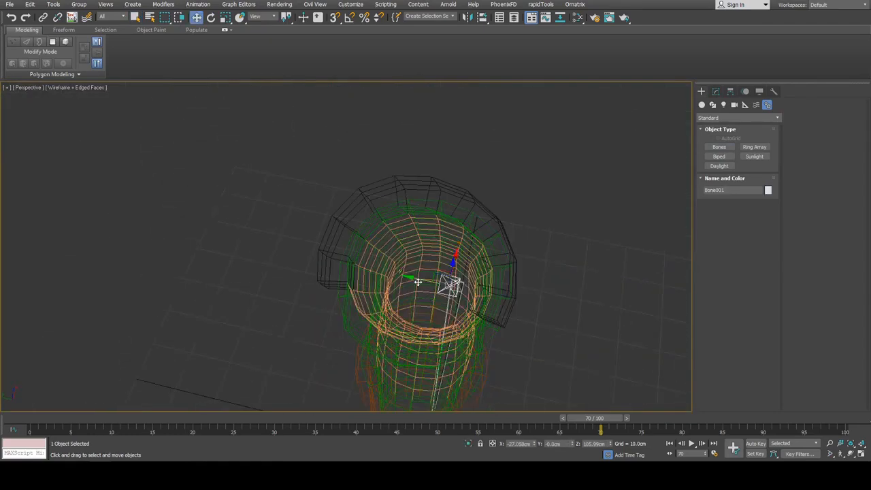
pyautogui.moveTo(417, 281); pyautogui.dragTo(382, 270)
pyautogui.keyDown('alt'); pyautogui.moveTo(503, 306); pyautogui.dragTo(533, 233, button='middle'); pyautogui.keyUp('alt')
pyautogui.press('q')
pyautogui.scroll(5, 532, 233)
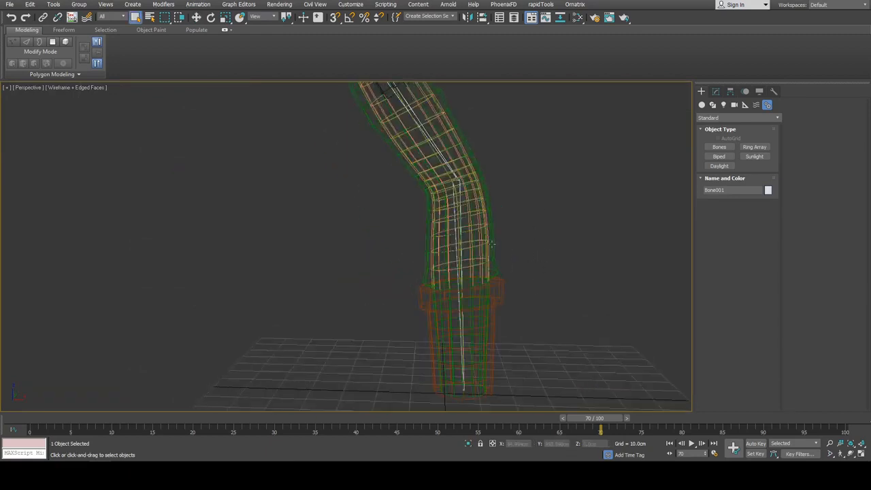
# Select the arm, add a Skin modifier and hide the modifier button set.
pyautogui.click(477, 320)
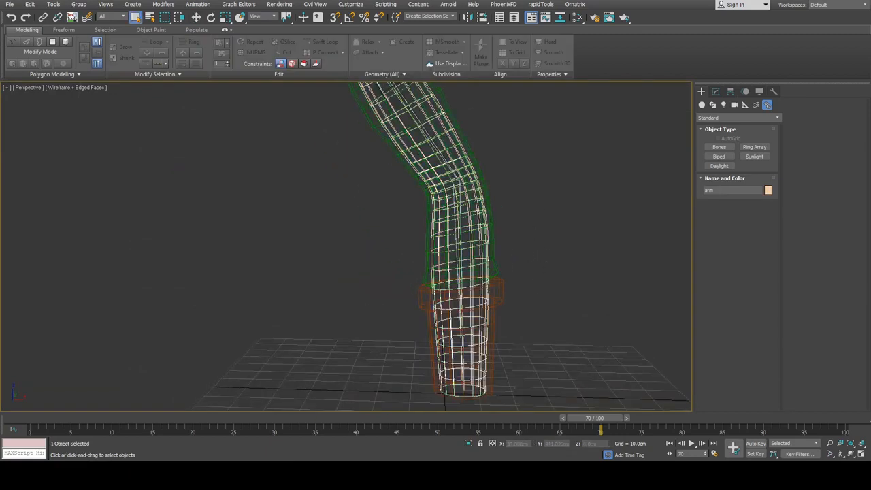
pyautogui.click(716, 91)
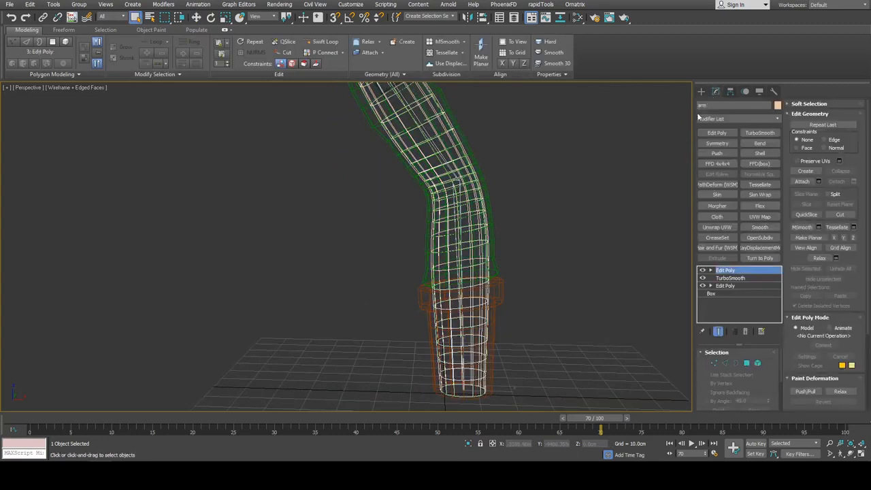
pyautogui.keyDown('alt'); pyautogui.moveTo(616, 171); pyautogui.dragTo(651, 196, button='middle'); pyautogui.keyUp('alt')
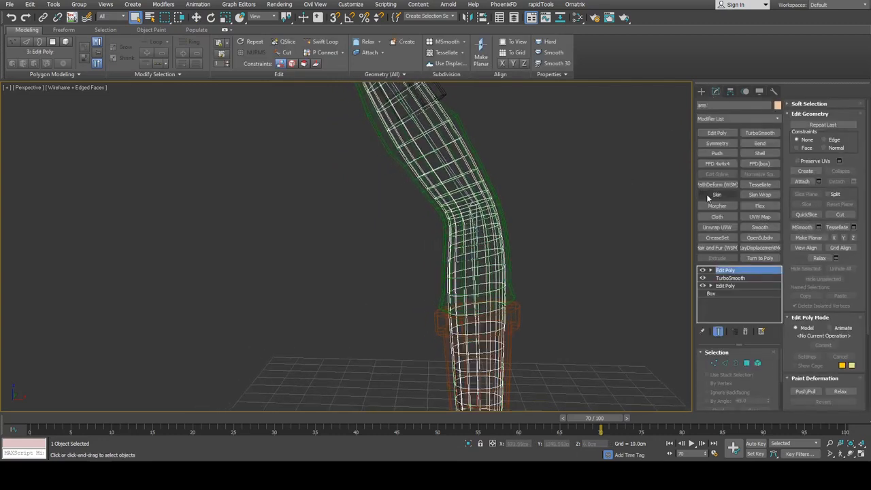
pyautogui.click(761, 331)
pyautogui.click(745, 197)
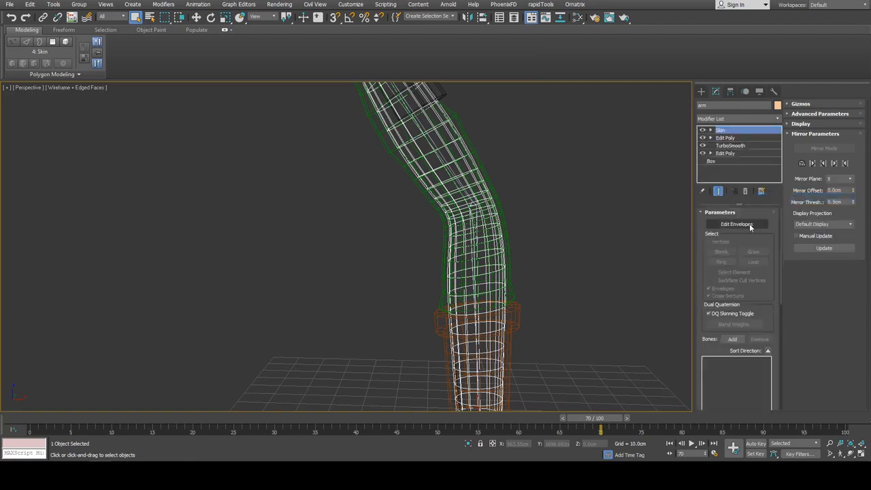
# Add Bone001 and Bone002 to the arm's Skin modifier.
pyautogui.click(733, 339)
pyautogui.click(8, 53)
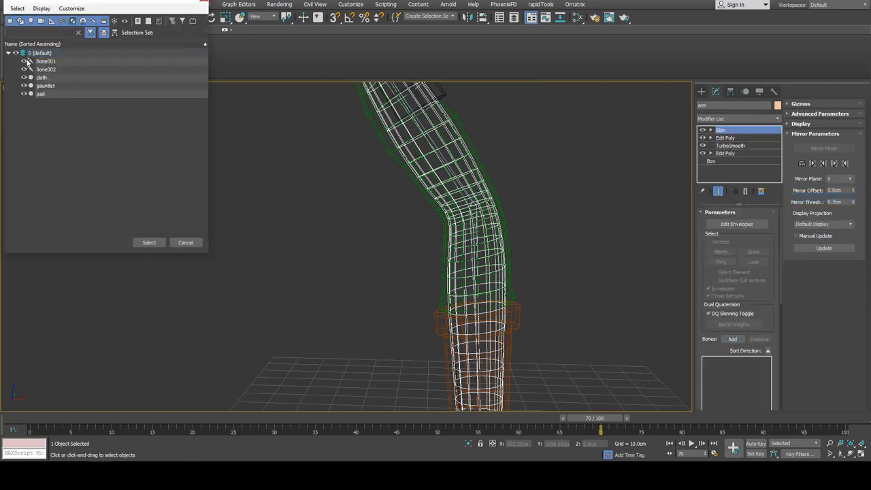
pyautogui.click(42, 62)
pyautogui.click(149, 242)
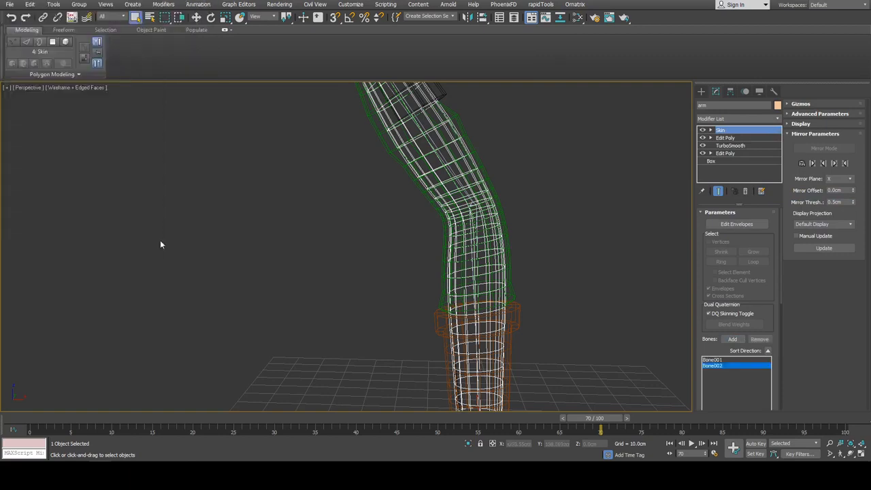
# Apply the Voxel weight solver to the arm with falloff 0.2 and max resolution 256, then close its dialog.
pyautogui.moveTo(781, 281); pyautogui.dragTo(780, 375)
pyautogui.click(763, 349)
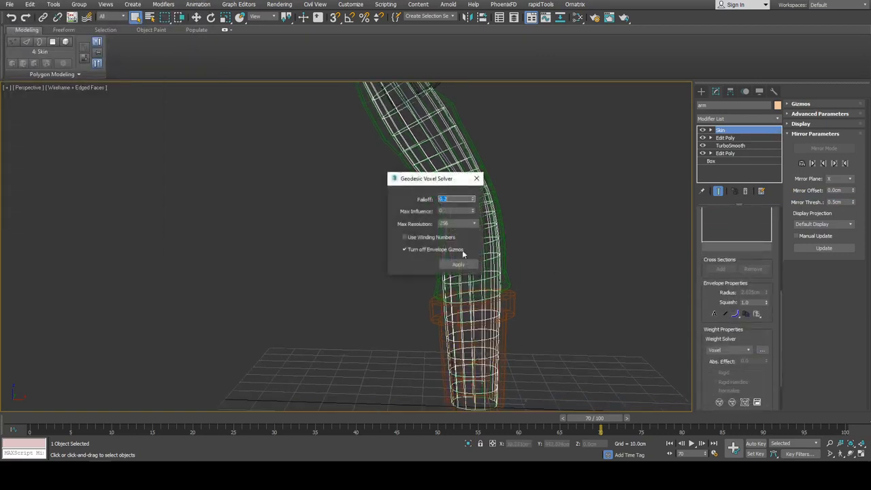
pyautogui.click(458, 264)
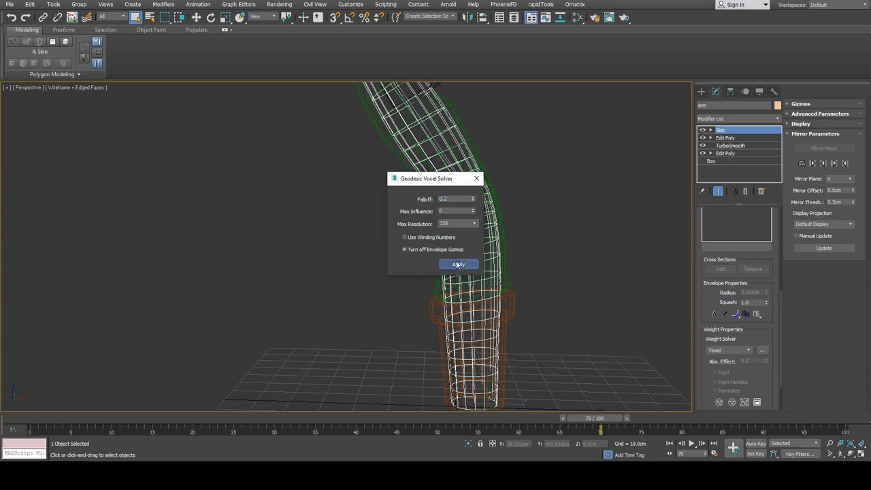
pyautogui.click(480, 179)
pyautogui.scroll(5, 544, 238)
# Select the lower bone, turn on Auto Key, activate Rotate and move the timeline to frame 15.
pyautogui.click(545, 238)
pyautogui.moveTo(234, 251); pyautogui.dragTo(397, 262, button='middle')
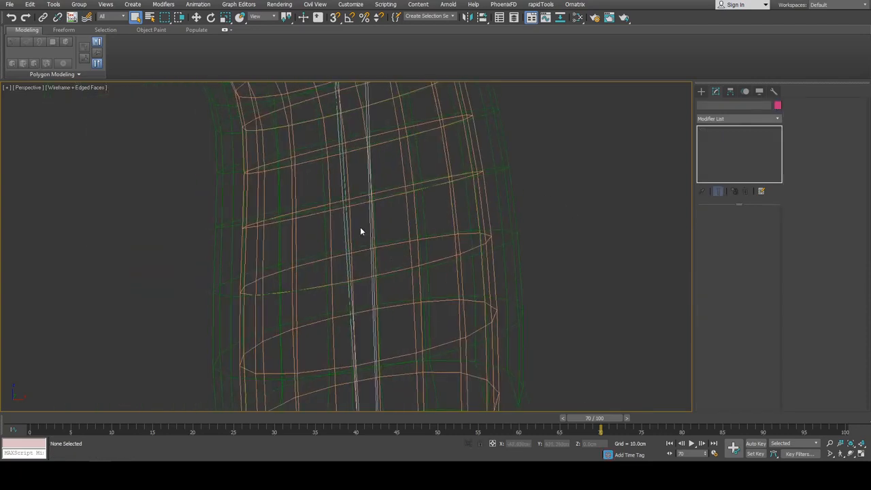
pyautogui.click(361, 231)
pyautogui.scroll(8, 347, 228)
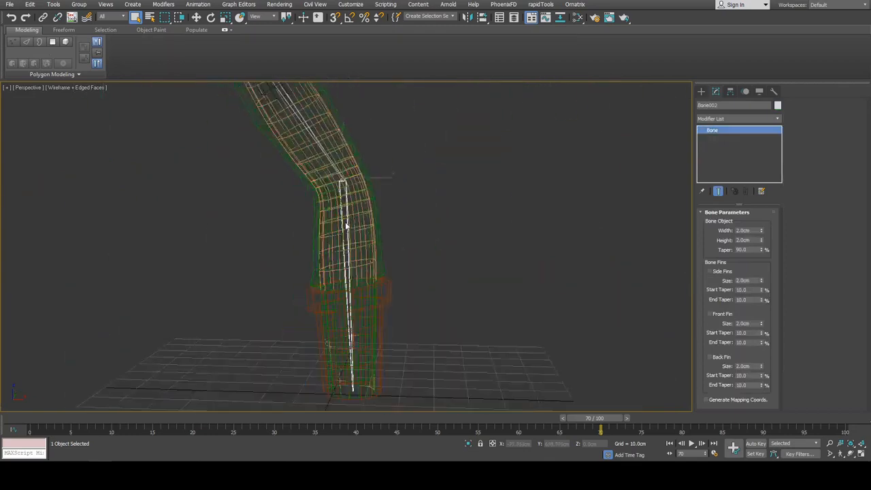
pyautogui.scroll(-5, 395, 231)
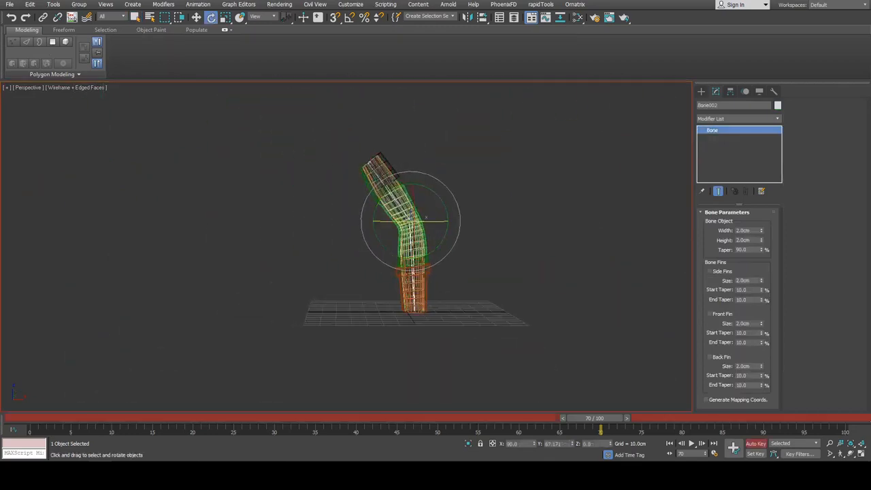
pyautogui.moveTo(591, 420); pyautogui.dragTo(66, 402)
pyautogui.press('e')
pyautogui.scroll(4, 409, 242)
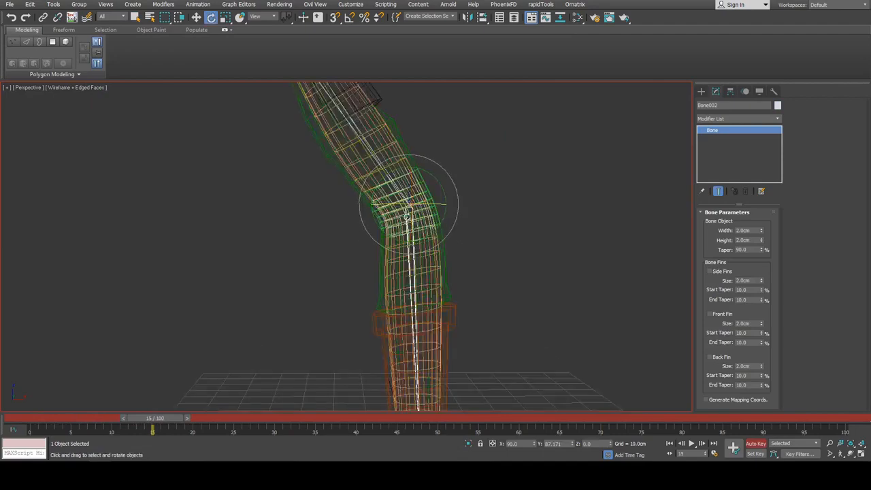
# Rotate the lower bone in Local coordinates to bend the elbow sharply at frame 15, and turn off Auto Key.
pyautogui.click(269, 16)
pyautogui.click(265, 49)
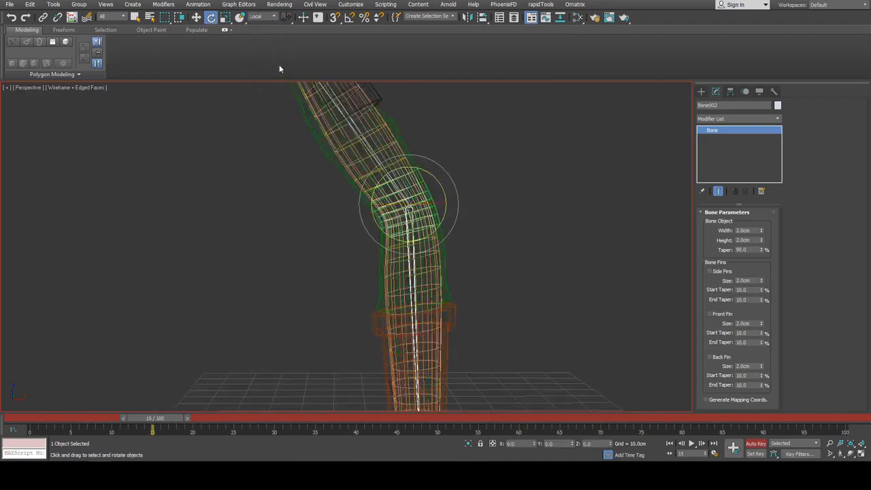
pyautogui.moveTo(409, 168)
pyautogui.keyDown('alt'); pyautogui.mouseDown(button='middle')
pyautogui.moveTo(328, 171)
pyautogui.moveTo(423, 174)
pyautogui.mouseUp(button='middle'); pyautogui.keyUp('alt')
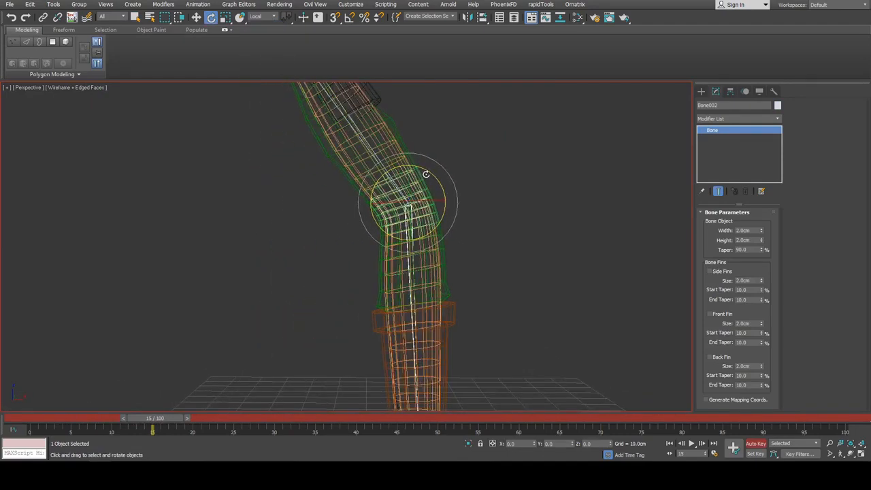
pyautogui.moveTo(427, 174); pyautogui.dragTo(476, 197)
pyautogui.keyDown('alt'); pyautogui.moveTo(476, 198); pyautogui.dragTo(466, 213, button='middle'); pyautogui.keyUp('alt')
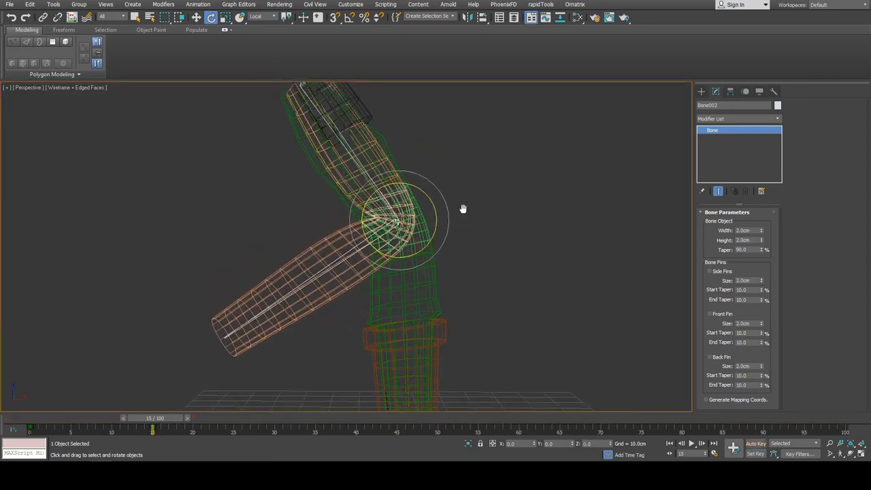
# Clear the selection, return the timeline to frame 0 and switch the perspective display to shaded.
pyautogui.click(510, 218)
pyautogui.moveTo(162, 416); pyautogui.dragTo(27, 424)
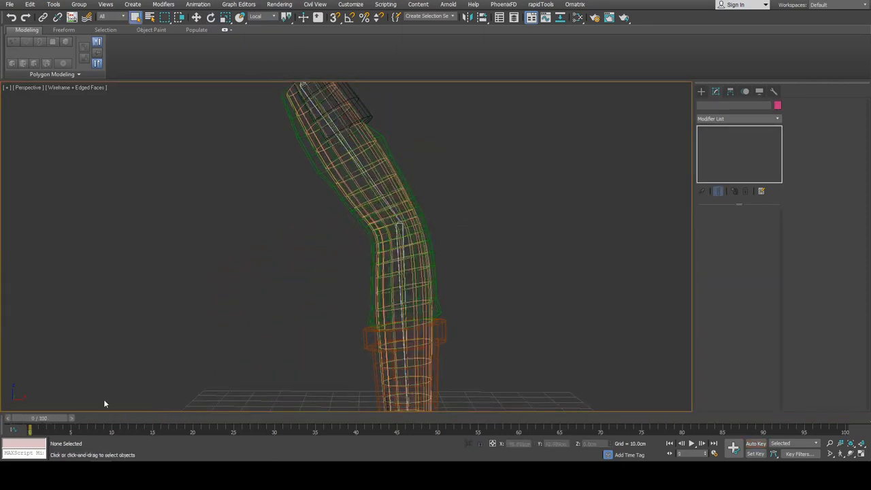
pyautogui.scroll(-3, 486, 295)
pyautogui.press('F3')
pyautogui.scroll(6, 473, 253)
pyautogui.keyDown('alt'); pyautogui.moveTo(485, 222); pyautogui.dragTo(467, 256, button='middle'); pyautogui.keyUp('alt')
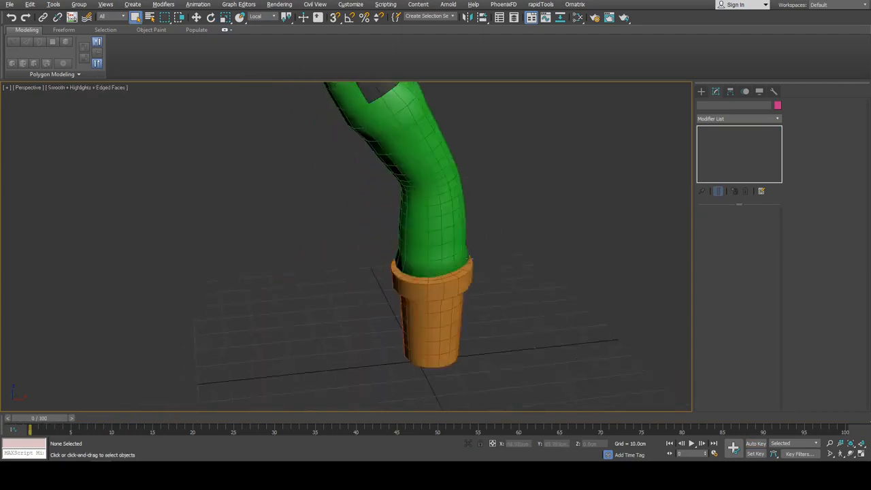
# Isolate the arm, pad, gauntlet and both bones without the green cloth, and clear the selection.
pyautogui.click(456, 274)
pyautogui.keyDown('alt'); pyautogui.moveTo(528, 257); pyautogui.dragTo(486, 264, button='middle'); pyautogui.keyUp('alt')
pyautogui.scroll(-3, 487, 265)
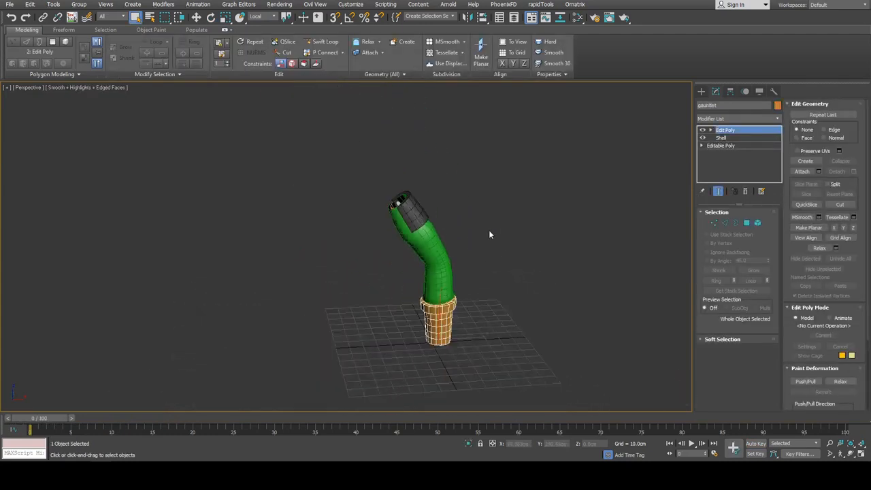
pyautogui.moveTo(538, 170); pyautogui.dragTo(393, 345)
pyautogui.scroll(5, 447, 258)
pyautogui.hotkey('alt', 'q')
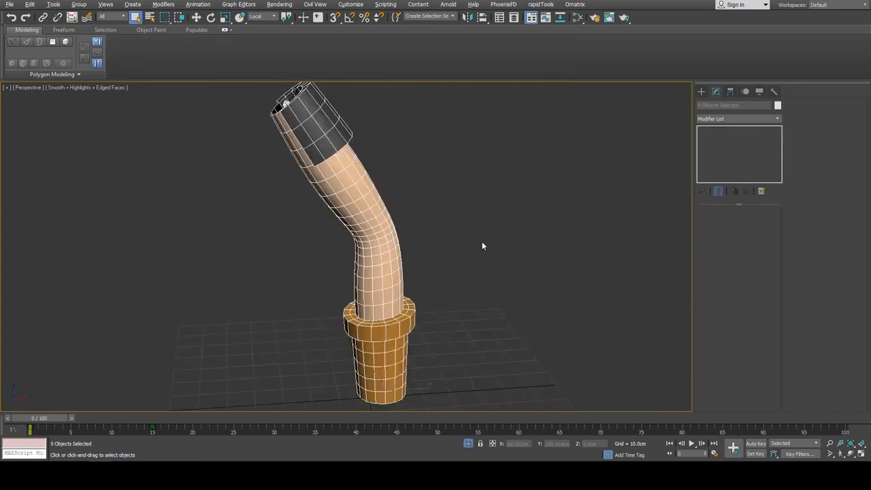
pyautogui.click(482, 243)
# Show the modifier buttons, apply Skin Wrap to the gauntlet and set its deformation engine to Face Deformation.
pyautogui.click(388, 332)
pyautogui.scroll(3, 495, 293)
pyautogui.rightClick(757, 194)
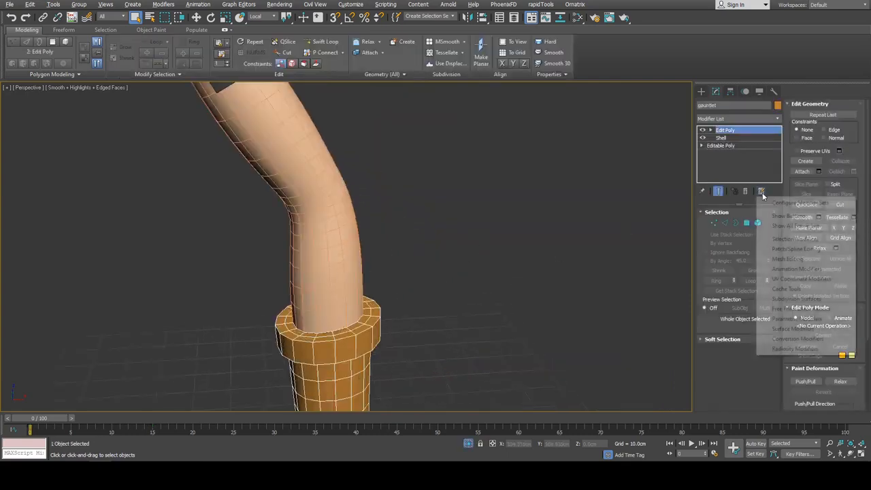
pyautogui.click(793, 210)
pyautogui.moveTo(603, 208)
pyautogui.keyDown('alt'); pyautogui.mouseDown(button='middle')
pyautogui.moveTo(593, 190)
pyautogui.moveTo(584, 197)
pyautogui.moveTo(605, 196)
pyautogui.mouseUp(button='middle'); pyautogui.keyUp('alt')
pyautogui.click(758, 194)
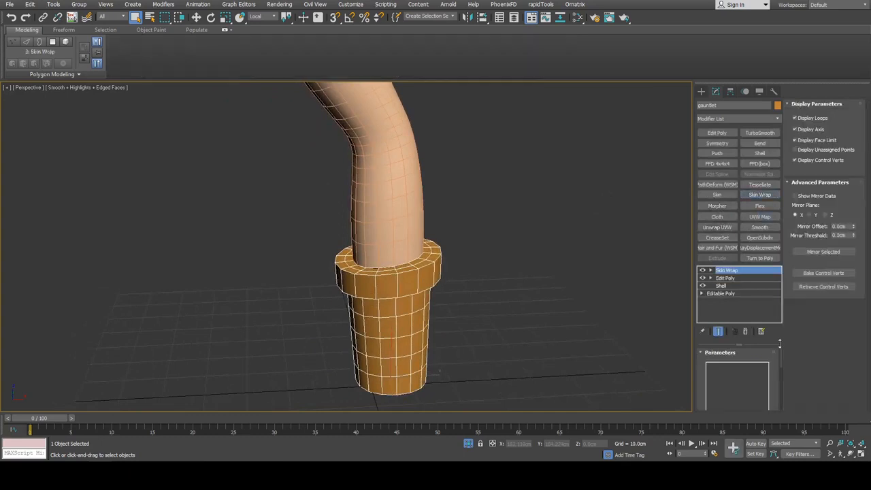
pyautogui.moveTo(780, 354)
pyautogui.mouseDown()
pyautogui.moveTo(781, 402)
pyautogui.moveTo(782, 370)
pyautogui.mouseUp()
pyautogui.click(763, 380)
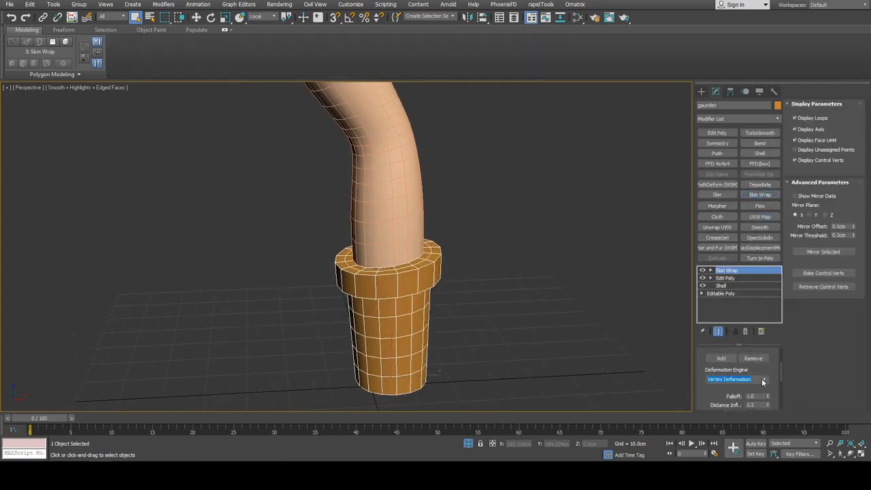
pyautogui.click(742, 395)
# Add the arm as the gauntlet's Skin Wrap control object and convert the wrap to Skin.
pyautogui.moveTo(782, 371); pyautogui.dragTo(782, 364)
pyautogui.click(720, 375)
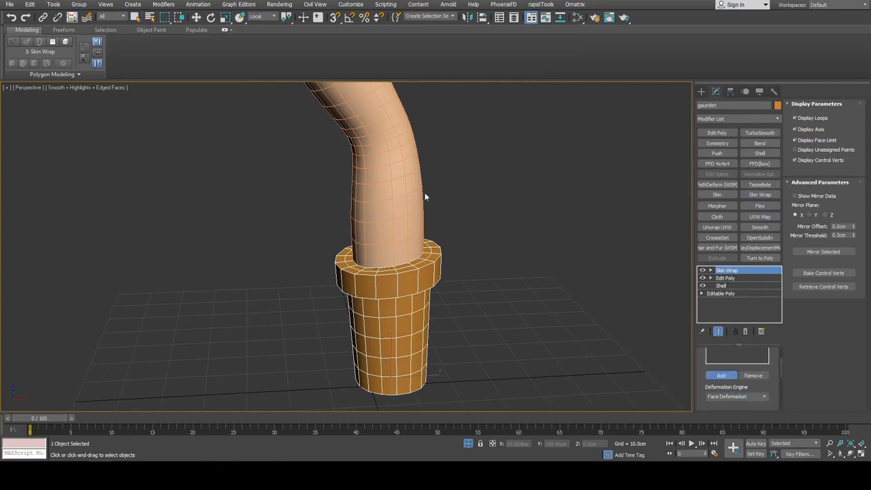
pyautogui.moveTo(425, 197); pyautogui.dragTo(452, 233, button='middle')
pyautogui.press('w')
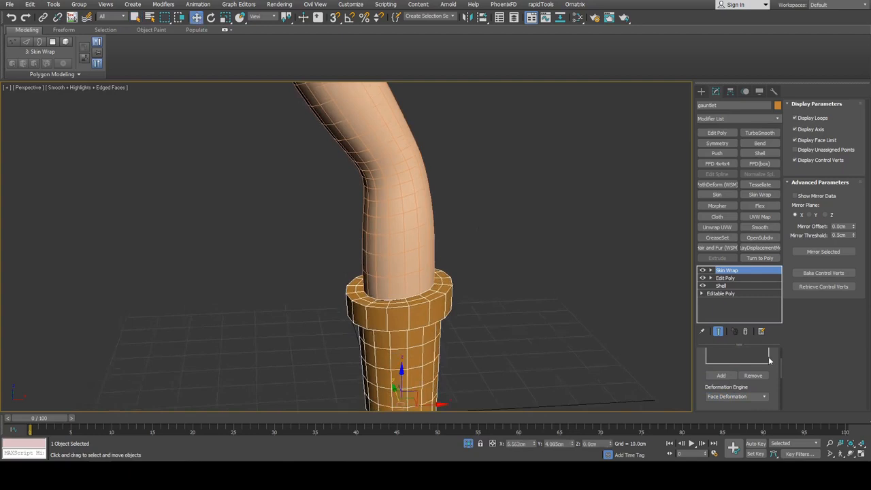
pyautogui.moveTo(781, 363); pyautogui.dragTo(780, 396)
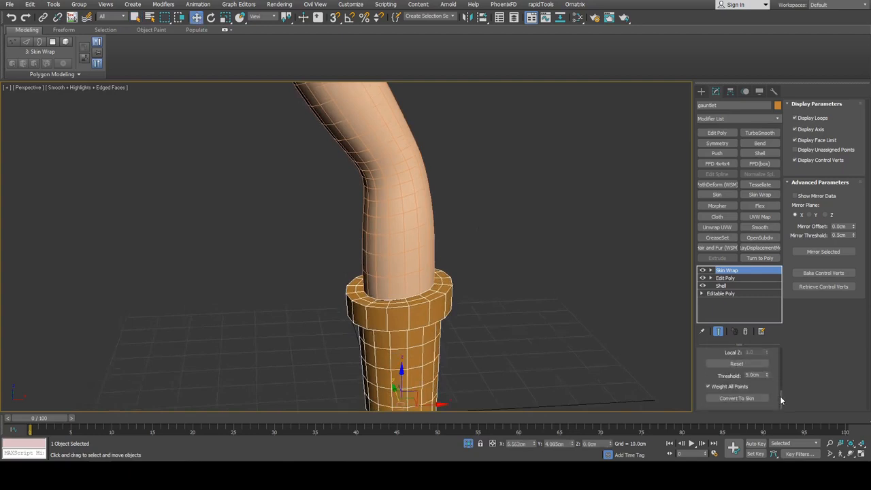
pyautogui.click(739, 398)
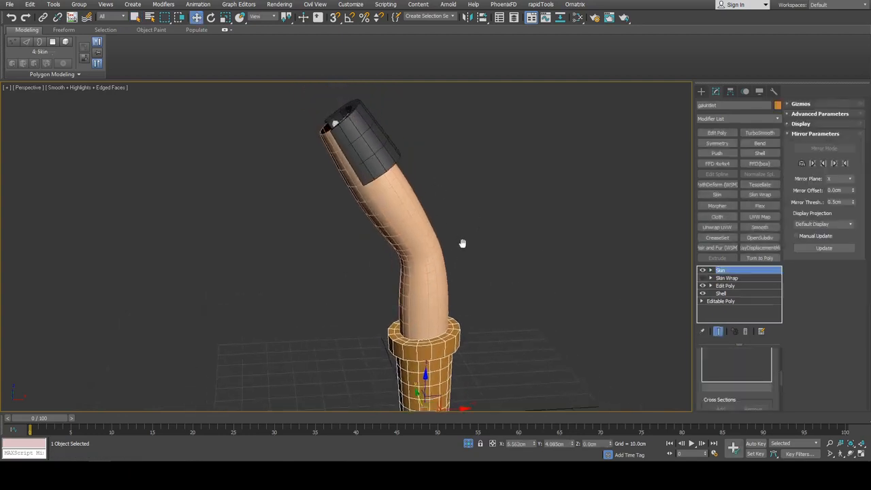
# Add Edit Poly and Skin Wrap modifiers to the black pad, with the wrap's deformation engine set to Face Deformation.
pyautogui.click(383, 145)
pyautogui.scroll(2, 408, 144)
pyautogui.moveTo(414, 147)
pyautogui.keyDown('alt'); pyautogui.mouseDown(button='middle')
pyautogui.moveTo(416, 177)
pyautogui.moveTo(406, 140)
pyautogui.mouseUp(button='middle'); pyautogui.keyUp('alt')
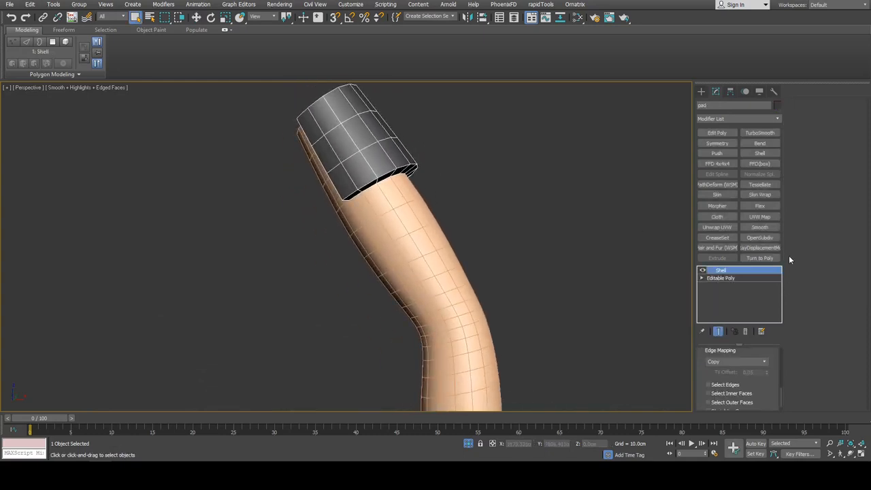
pyautogui.click(718, 133)
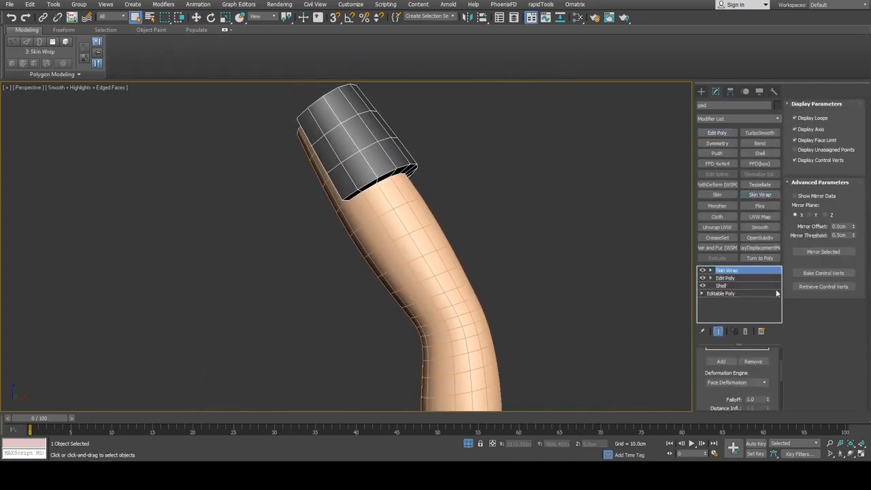
# Add the arm as the pad's Skin Wrap control object and convert the wrap to Skin.
pyautogui.click(722, 362)
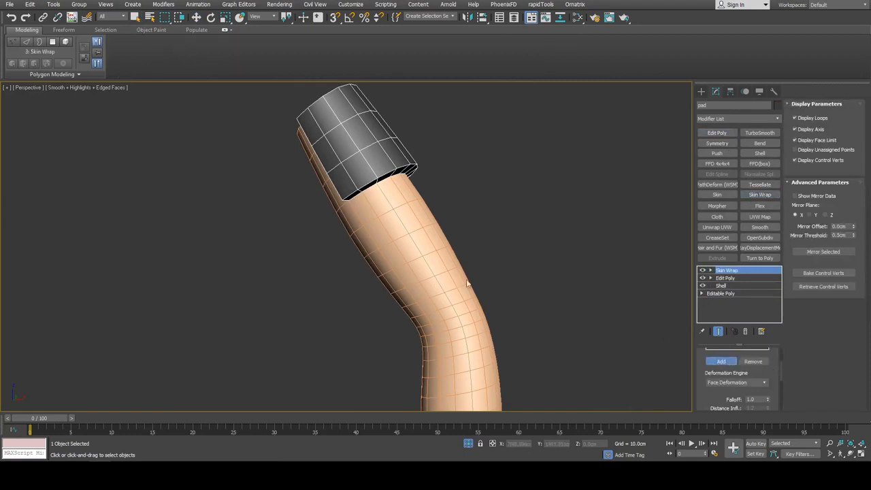
pyautogui.moveTo(542, 285); pyautogui.dragTo(571, 267, button='middle')
pyautogui.press('w')
pyautogui.scroll(-5, 786, 375)
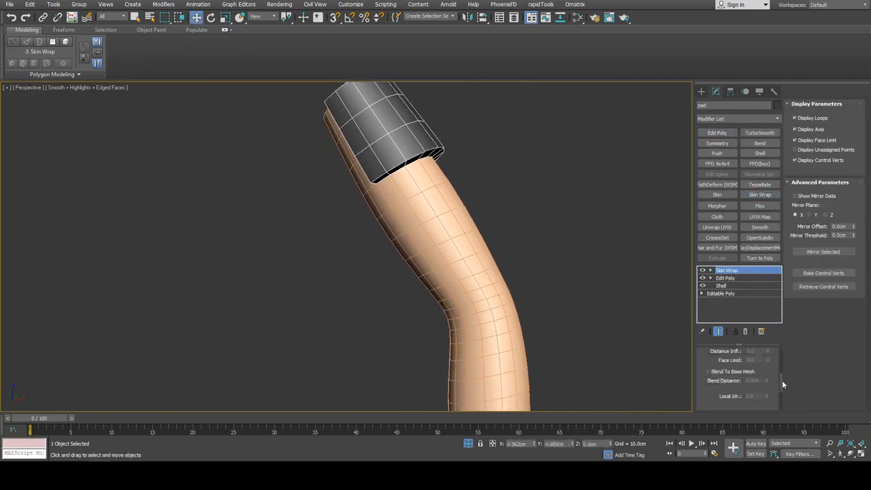
pyautogui.click(753, 397)
pyautogui.scroll(-2, 500, 266)
pyautogui.scroll(-3, 501, 265)
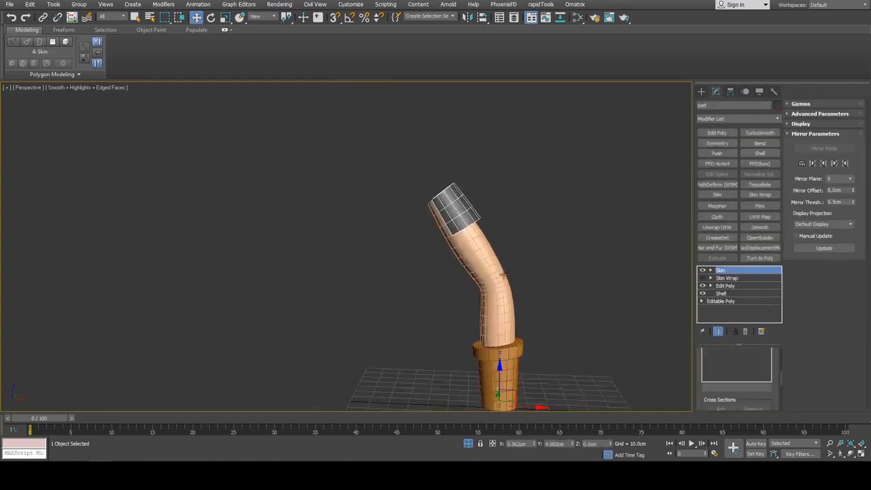
# Try rotating the bone at the arm's pad end to test how the pad follows.
pyautogui.press('q')
pyautogui.moveTo(511, 293); pyautogui.dragTo(499, 269, button='middle')
pyautogui.click(508, 300)
pyautogui.moveTo(62, 417)
pyautogui.mouseDown()
pyautogui.moveTo(203, 417)
pyautogui.moveTo(60, 418)
pyautogui.mouseUp()
pyautogui.scroll(5, 352, 212)
pyautogui.moveTo(439, 198); pyautogui.dragTo(395, 245, button='middle')
pyautogui.click(341, 210)
pyautogui.scroll(-7, 341, 210)
pyautogui.press('e')
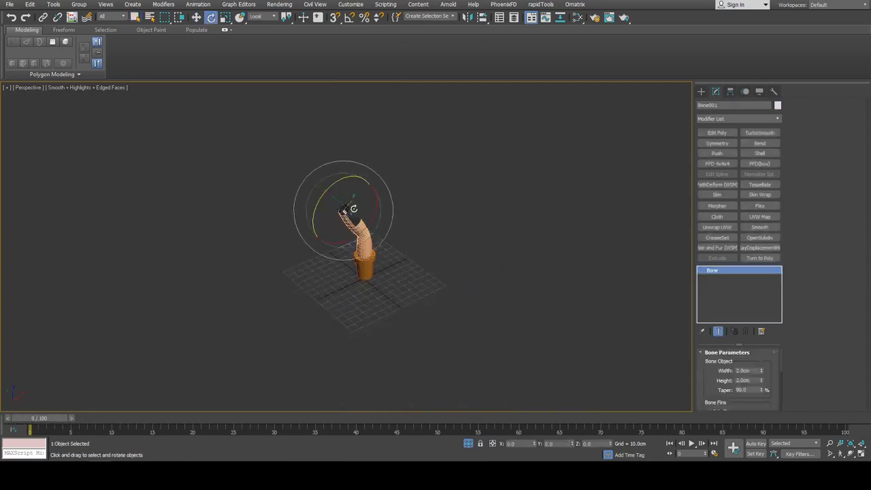
pyautogui.moveTo(342, 219); pyautogui.dragTo(346, 213)
pyautogui.rightClick(354, 212)
# Clear the selection and exit isolation to bring back the green cloth.
pyautogui.scroll(3, 371, 212)
pyautogui.press('q')
pyautogui.click(375, 260)
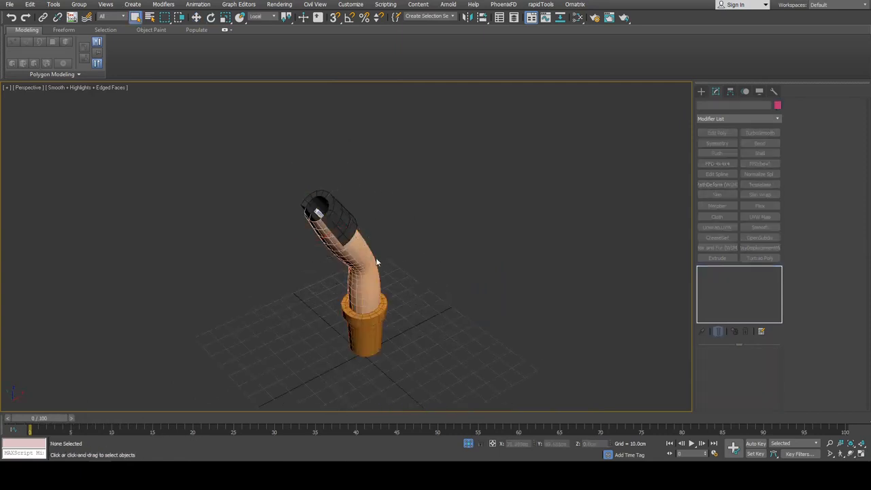
pyautogui.click(489, 265)
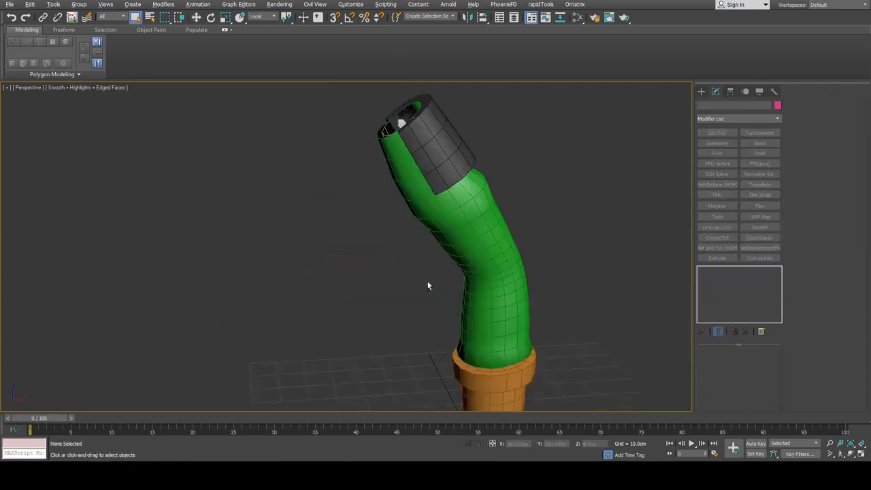
# Select the green cloth sleeve and apply a TurboSmooth modifier to it.
pyautogui.keyDown('alt'); pyautogui.moveTo(428, 281); pyautogui.dragTo(439, 269, button='middle'); pyautogui.keyUp('alt')
pyautogui.click(492, 234)
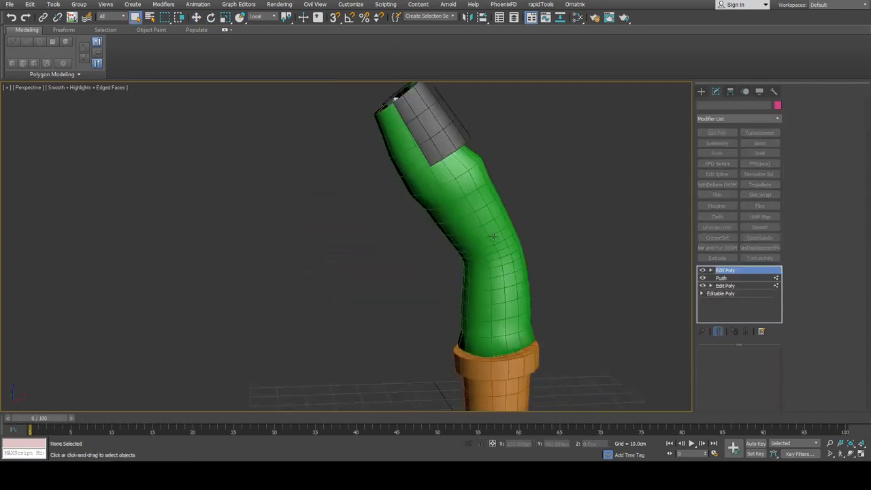
pyautogui.moveTo(529, 245); pyautogui.dragTo(497, 217, button='middle')
pyautogui.keyDown('alt'); pyautogui.moveTo(497, 216); pyautogui.dragTo(480, 202, button='middle'); pyautogui.keyUp('alt')
pyautogui.scroll(4, 481, 205)
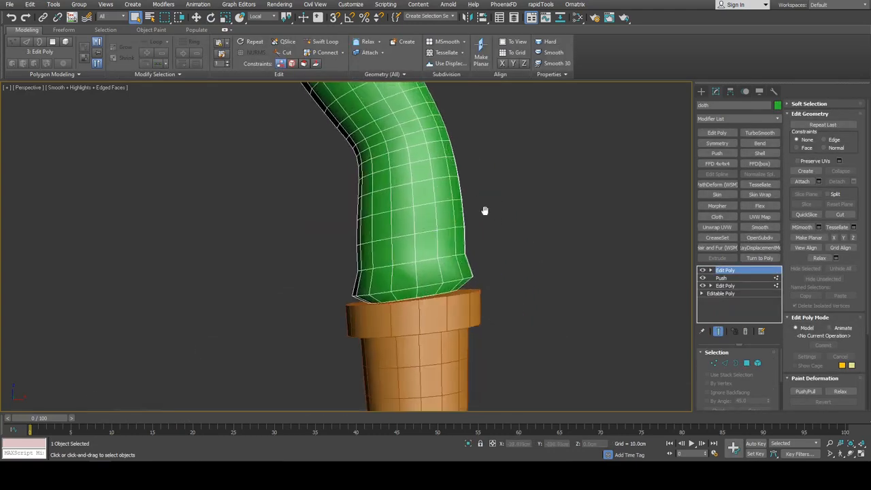
pyautogui.click(757, 133)
# Add an Edit Poly modifier and a Cloth modifier above the sleeve's TurboSmooth.
pyautogui.scroll(-5, 541, 248)
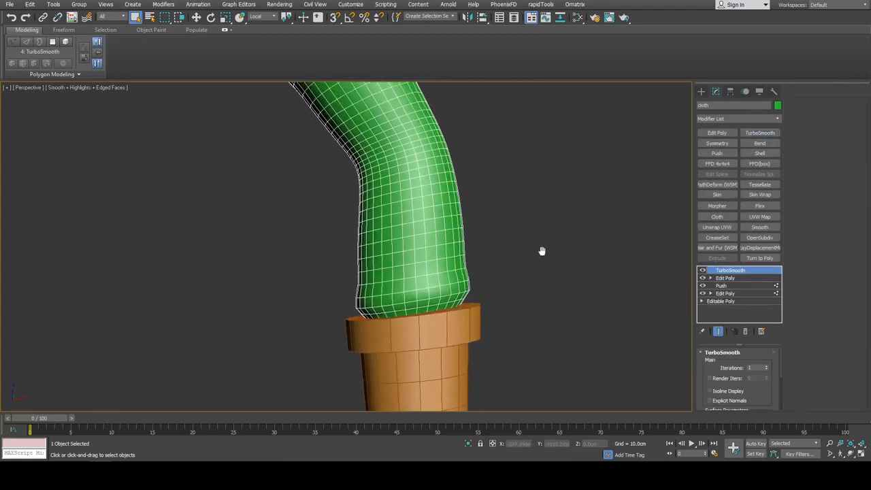
pyautogui.keyDown('alt'); pyautogui.moveTo(552, 224); pyautogui.dragTo(691, 211, button='middle'); pyautogui.keyUp('alt')
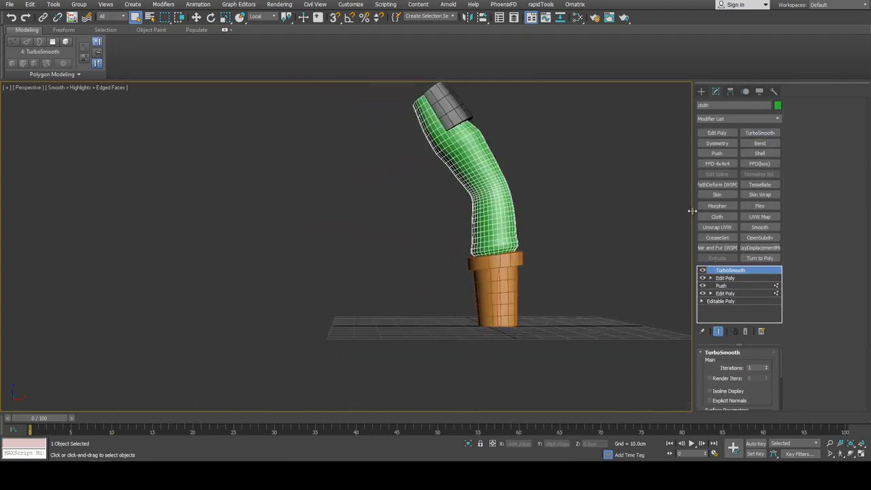
pyautogui.click(717, 133)
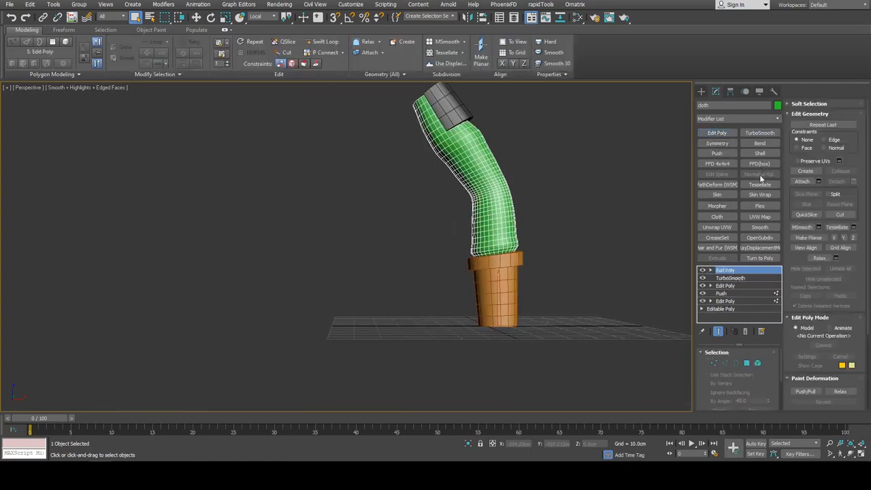
pyautogui.click(718, 217)
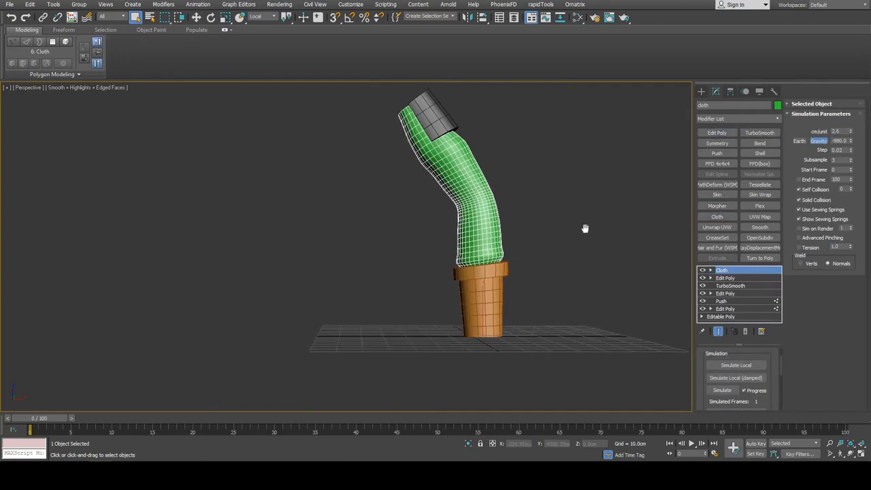
pyautogui.scroll(3, 599, 228)
pyautogui.scroll(-5, 606, 226)
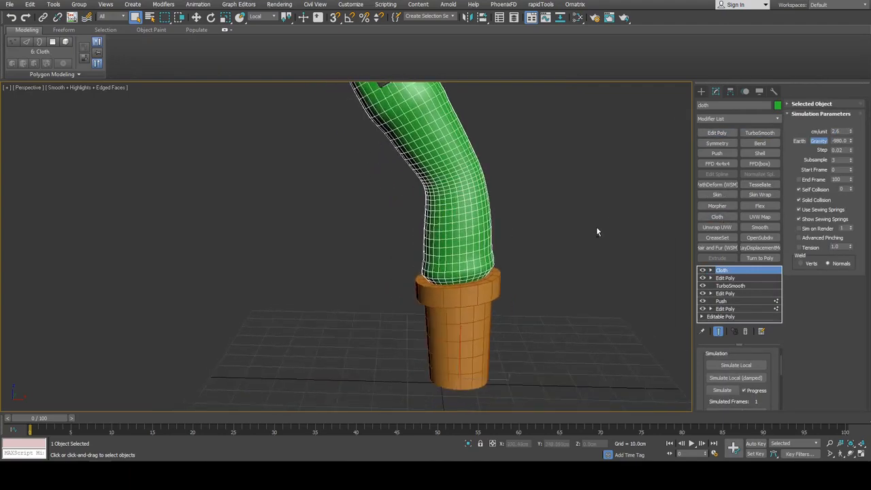
# Add the arm, gauntlet and pad to the Cloth simulation as collision objects with reduced depth and an offset of 0.6.
pyautogui.moveTo(780, 369); pyautogui.dragTo(781, 358)
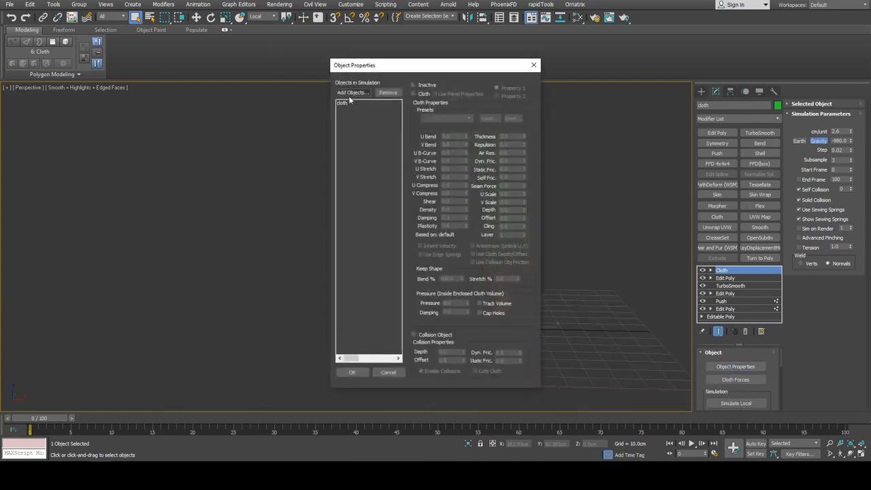
pyautogui.click(350, 95)
pyautogui.click(9, 53)
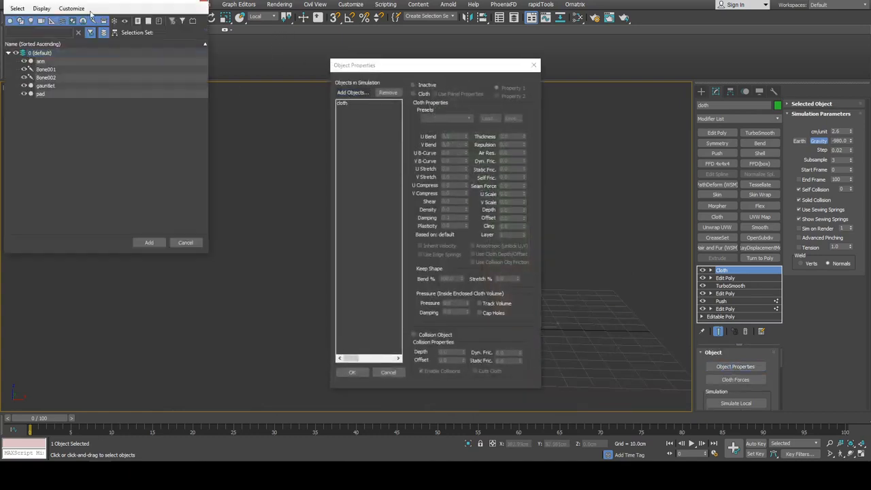
pyautogui.click(42, 61)
pyautogui.keyDown('ctrl'); pyautogui.click(48, 85); pyautogui.keyUp('ctrl')
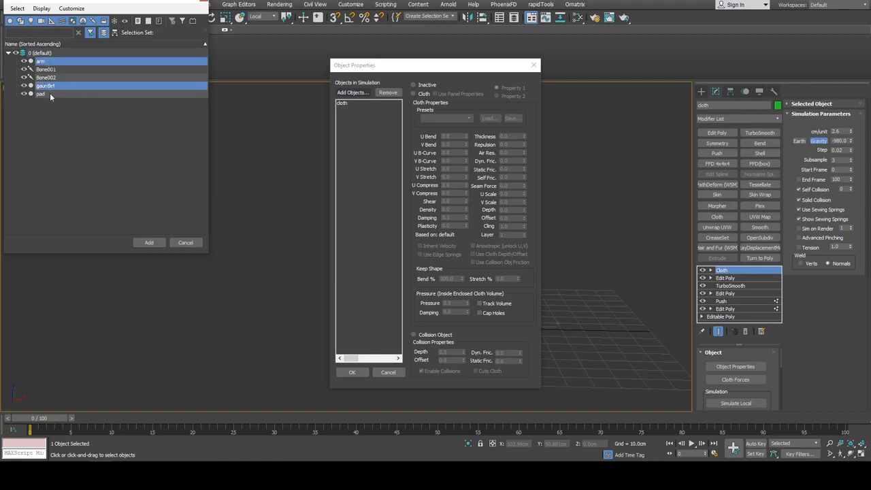
pyautogui.keyDown('ctrl'); pyautogui.click(50, 93); pyautogui.keyUp('ctrl')
pyautogui.click(161, 243)
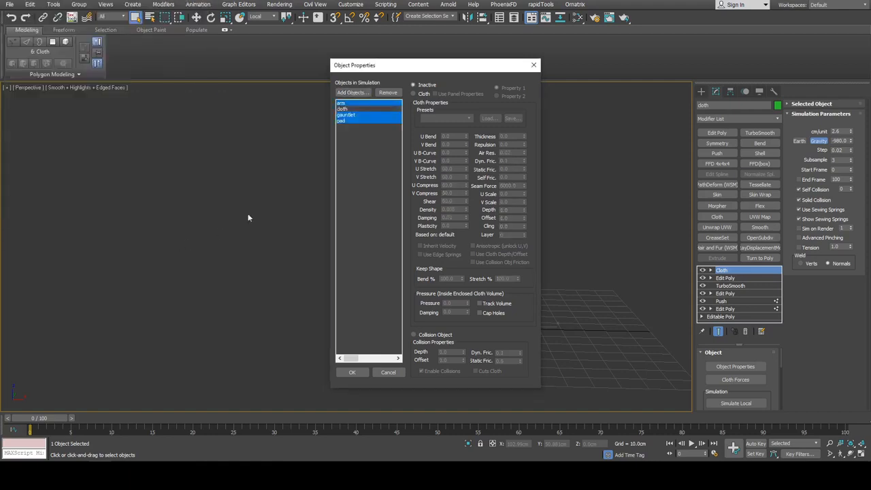
pyautogui.click(416, 334)
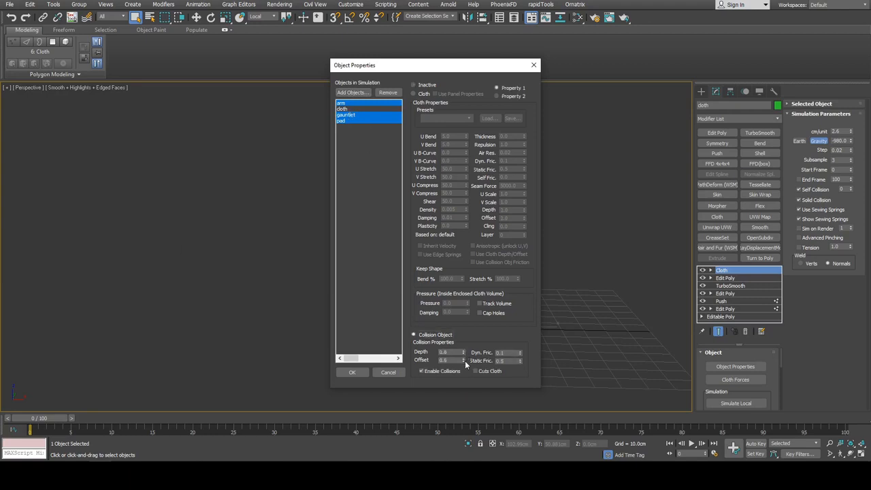
# Define the cloth object as Cloth with the Cotton preset and accept the object properties.
pyautogui.click(349, 109)
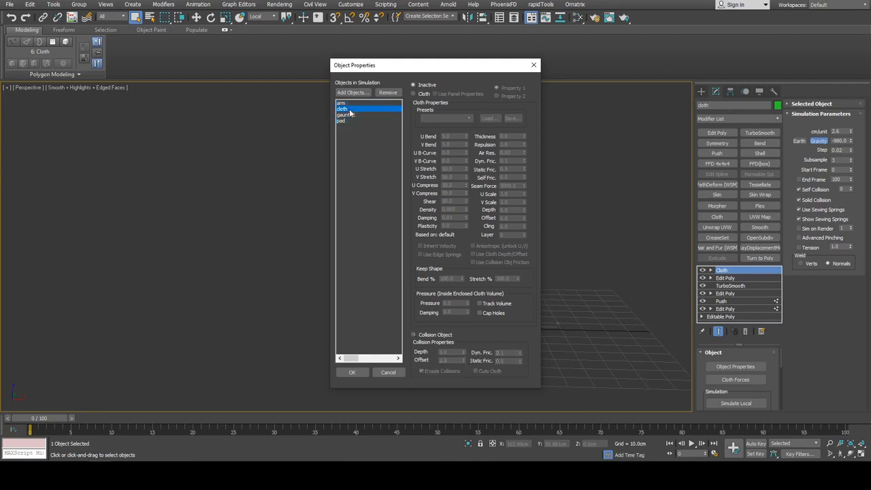
pyautogui.click(414, 93)
pyautogui.click(446, 117)
pyautogui.click(445, 136)
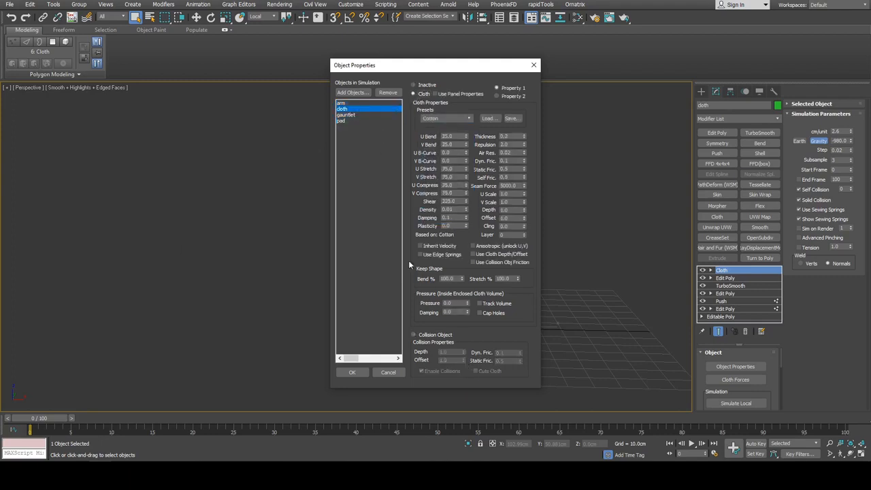
pyautogui.click(353, 371)
# Run the cloth simulation with all objects in view and stop it at around frame 26.
pyautogui.keyDown('alt'); pyautogui.moveTo(431, 346); pyautogui.dragTo(594, 288, button='middle'); pyautogui.keyUp('alt')
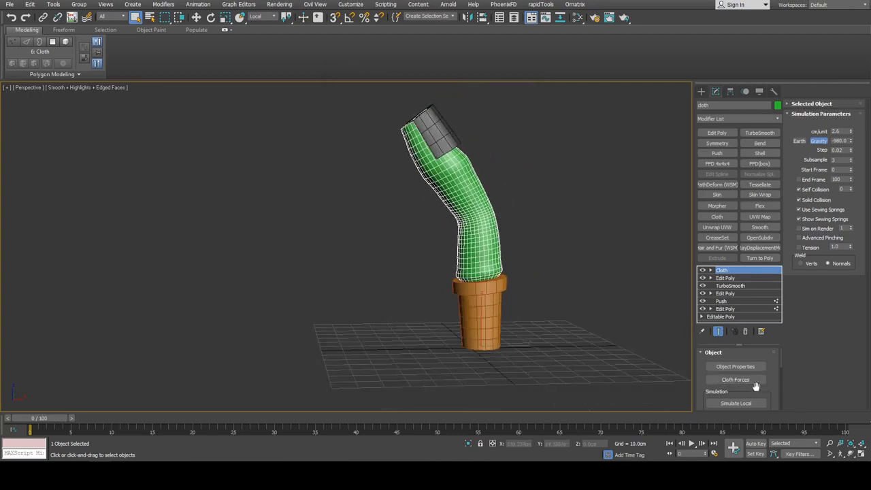
pyautogui.moveTo(755, 385); pyautogui.dragTo(760, 333)
pyautogui.click(732, 377)
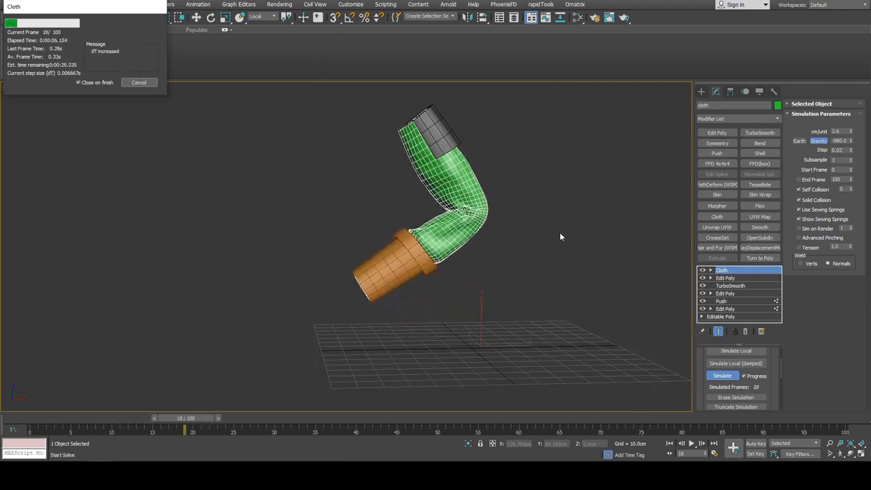
pyautogui.click(140, 82)
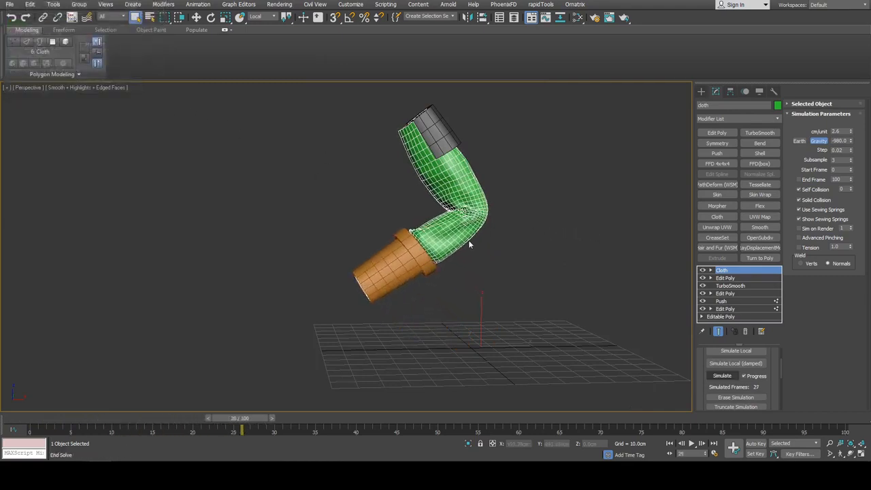
# Examine the simulated cloth's folds at the elbow bend and its fit inside the gauntlet from several angles.
pyautogui.scroll(5, 384, 272)
pyautogui.scroll(3, 384, 272)
pyautogui.press('F4')
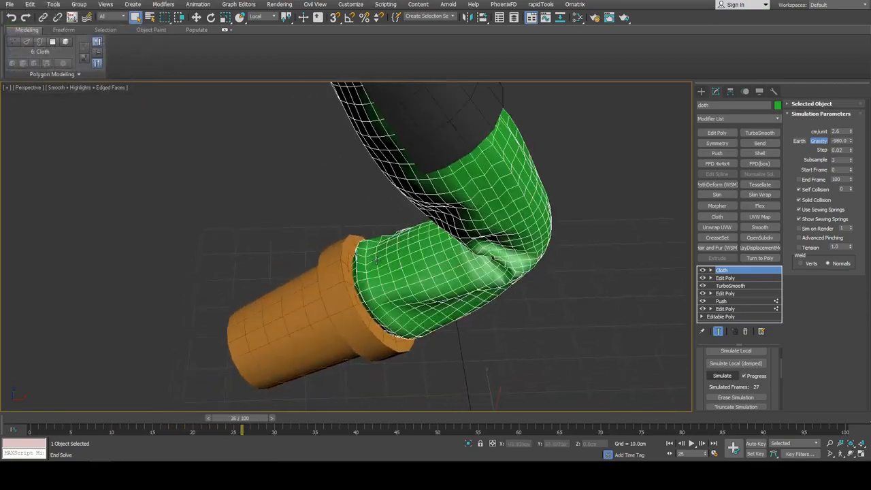
pyautogui.scroll(5, 385, 272)
pyautogui.keyDown('alt'); pyautogui.moveTo(385, 273); pyautogui.dragTo(402, 230, button='middle'); pyautogui.keyUp('alt')
pyautogui.scroll(-2, 451, 293)
pyautogui.click(490, 276)
pyautogui.hotkey('alt', 'x')
pyautogui.scroll(4, 402, 230)
pyautogui.click(452, 272)
pyautogui.keyDown('alt'); pyautogui.moveTo(451, 273); pyautogui.dragTo(483, 252, button='middle'); pyautogui.keyUp('alt')
pyautogui.scroll(-5, 443, 195)
pyautogui.scroll(6, 422, 227)
pyautogui.click(470, 240)
pyautogui.scroll(-6, 476, 242)
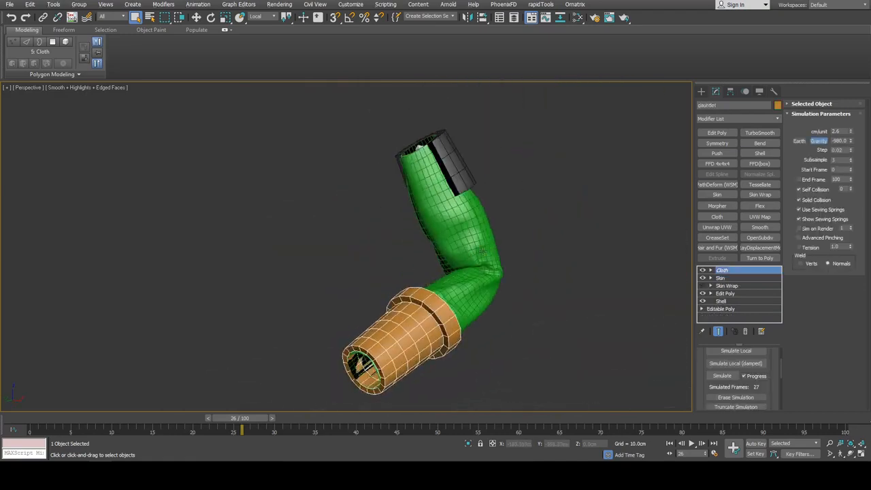
# Reselect the cloth, erase its simulation and return the timeline to frame 0.
pyautogui.click(525, 312)
pyautogui.click(469, 250)
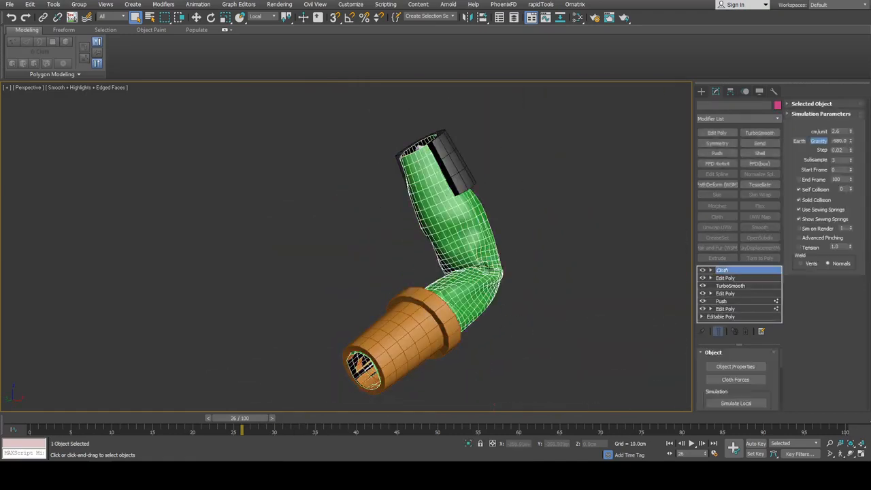
pyautogui.scroll(-3, 760, 381)
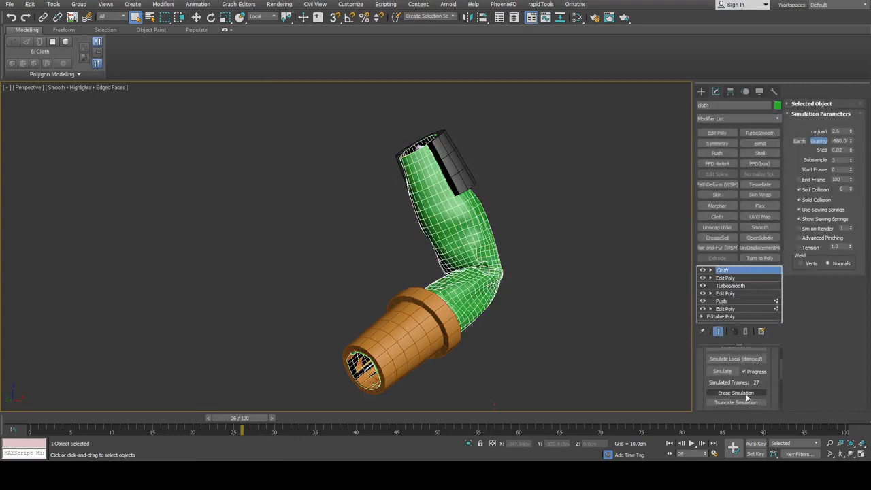
pyautogui.click(746, 395)
pyautogui.moveTo(209, 412); pyautogui.dragTo(29, 416)
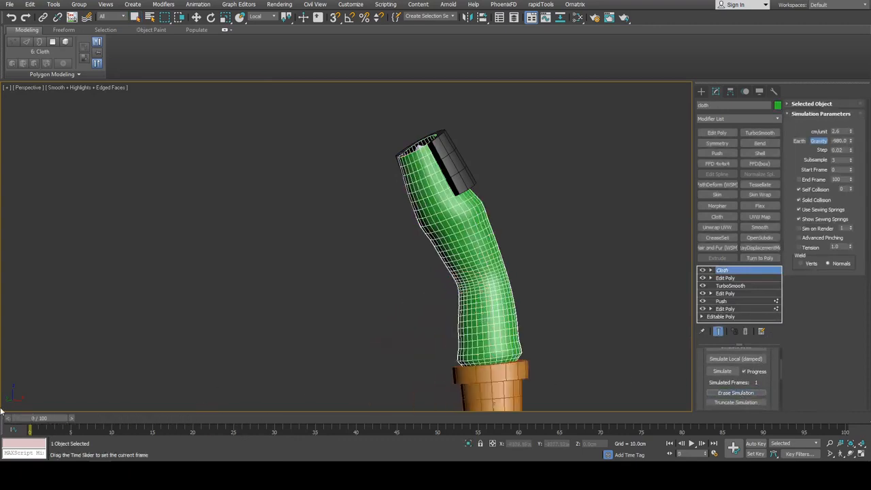
# Display the gauntlet and pad as see-through and select the green cloth to reveal its hidden ends.
pyautogui.scroll(2, 502, 294)
pyautogui.click(505, 292)
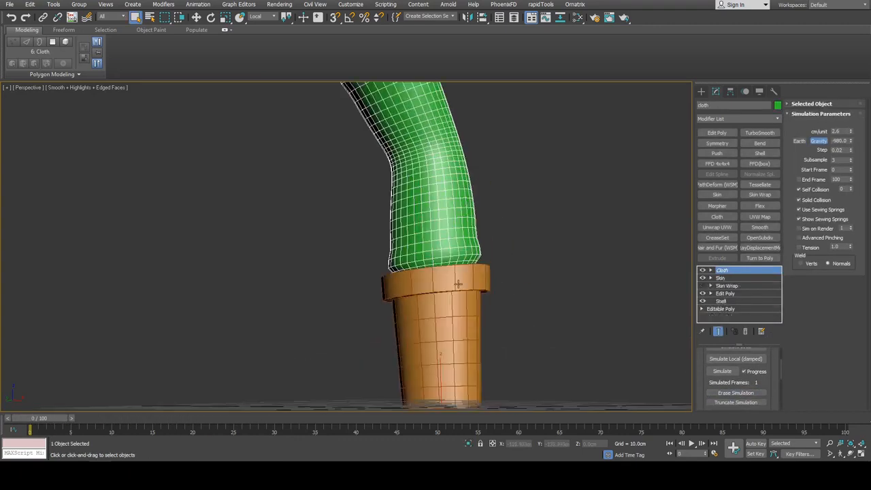
pyautogui.press('z')
pyautogui.click(506, 229)
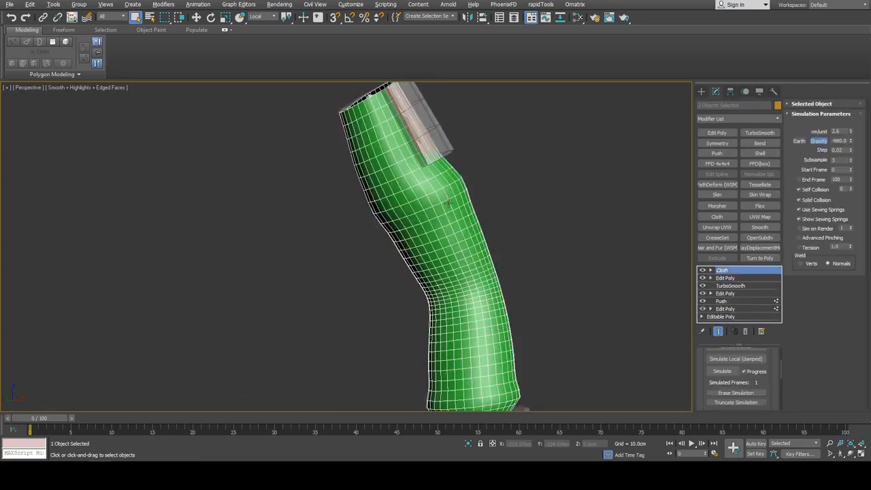
pyautogui.keyDown('alt'); pyautogui.moveTo(507, 230); pyautogui.dragTo(462, 213, button='middle'); pyautogui.keyUp('alt')
pyautogui.keyDown('alt'); pyautogui.moveTo(554, 253); pyautogui.dragTo(538, 224, button='middle'); pyautogui.keyUp('alt')
pyautogui.keyDown('alt'); pyautogui.moveTo(429, 192); pyautogui.dragTo(361, 139, button='middle'); pyautogui.keyUp('alt')
pyautogui.scroll(-5, 368, 143)
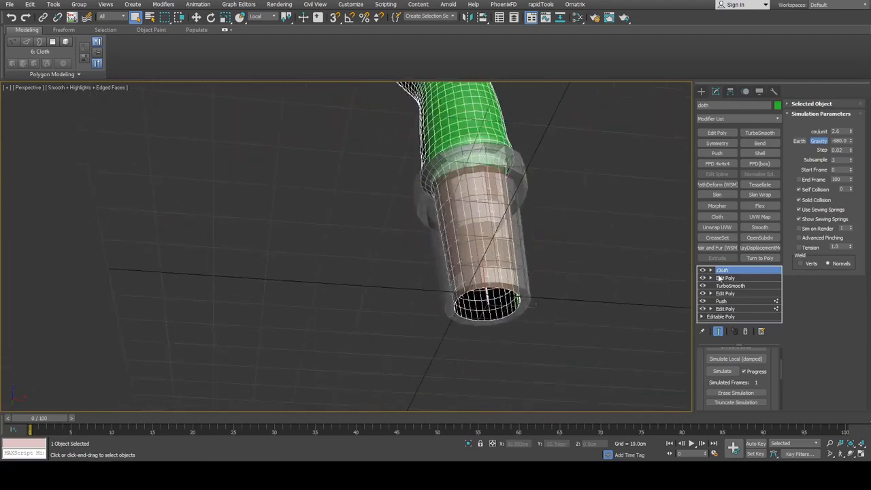
# At the Cloth modifier's Group level, select the cloth vertices hidden inside the gauntlet and around the upper end under the pad.
pyautogui.click(710, 270)
pyautogui.click(727, 278)
pyautogui.keyDown('alt'); pyautogui.moveTo(628, 253); pyautogui.dragTo(552, 382, button='middle'); pyautogui.keyUp('alt')
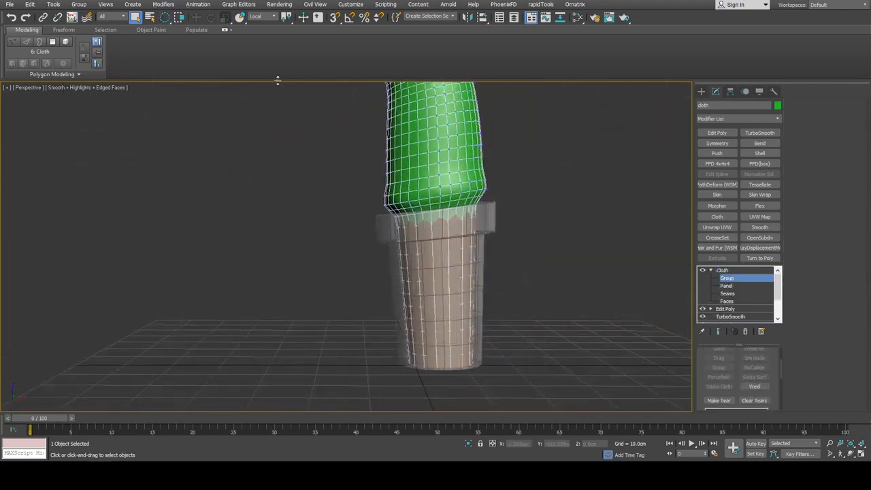
pyautogui.keyDown('alt'); pyautogui.moveTo(442, 170); pyautogui.dragTo(541, 201, button='middle'); pyautogui.keyUp('alt')
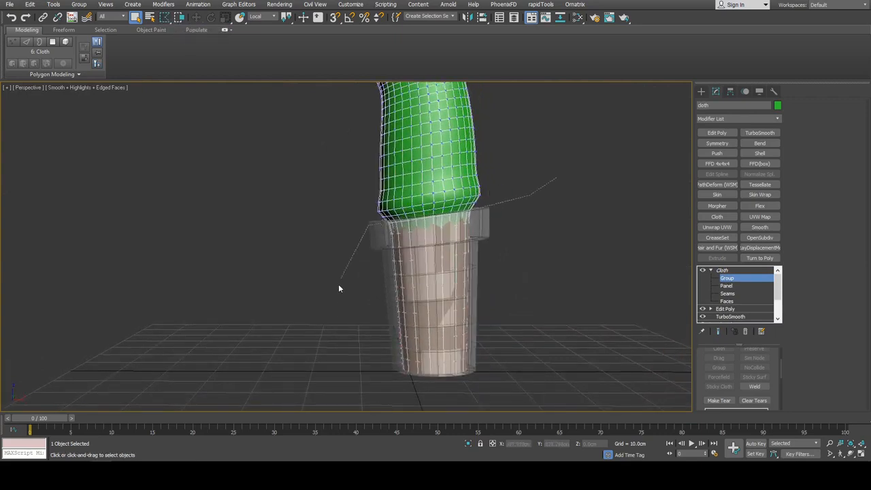
pyautogui.keyDown('alt'); pyautogui.moveTo(509, 163); pyautogui.dragTo(562, 197, button='middle'); pyautogui.keyUp('alt')
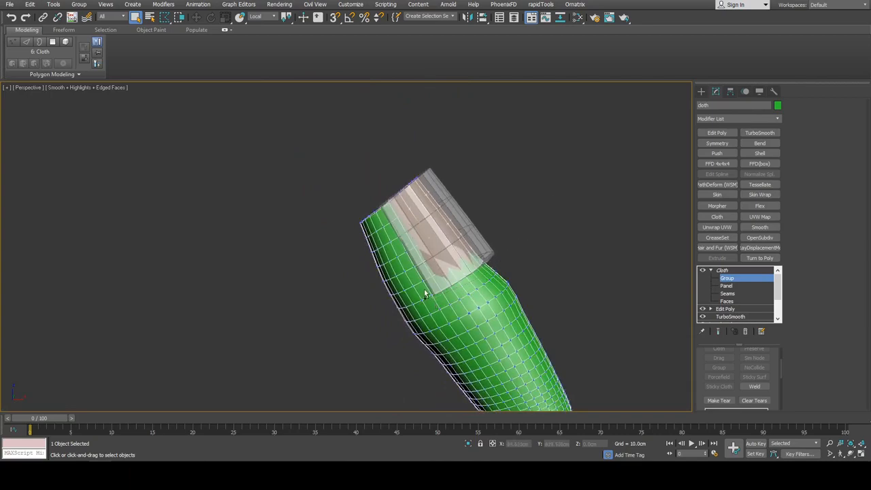
pyautogui.keyDown('alt'); pyautogui.moveTo(441, 175); pyautogui.dragTo(470, 194, button='middle'); pyautogui.keyUp('alt')
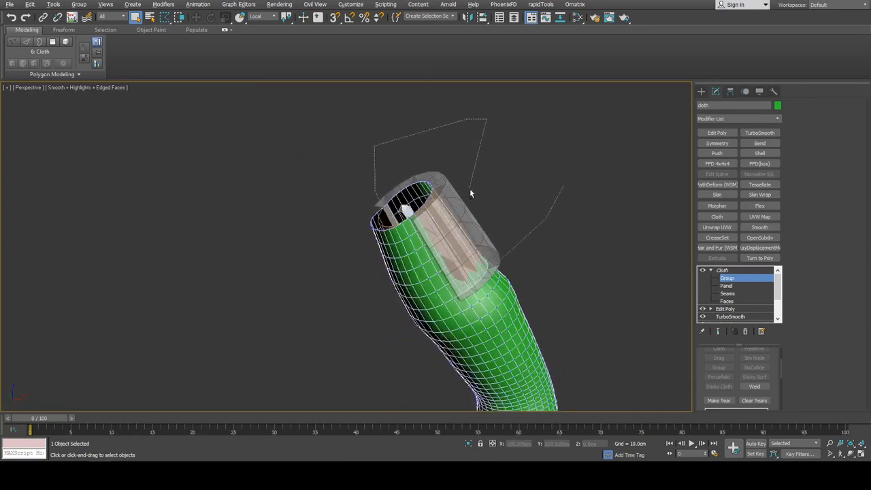
pyautogui.keyDown('alt'); pyautogui.moveTo(533, 191); pyautogui.dragTo(791, 372, button='middle'); pyautogui.keyUp('alt')
pyautogui.scroll(3, 781, 364)
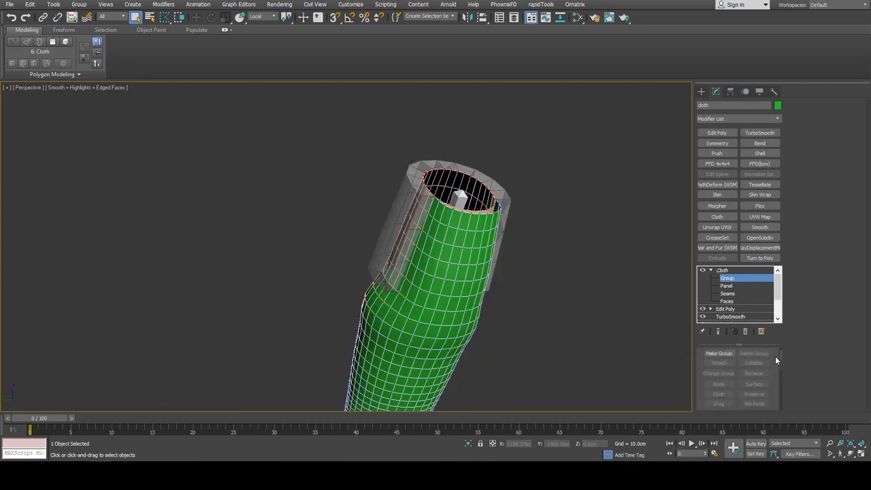
# Make a group from the selected end vertices and constrain it to the arm's surface.
pyautogui.click(729, 355)
pyautogui.click(405, 240)
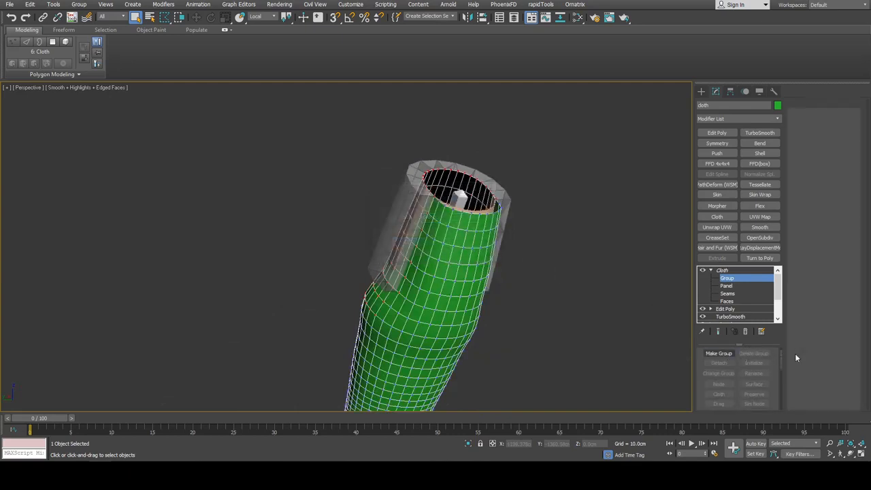
pyautogui.hotkey('shift', 'z')
pyautogui.moveTo(603, 282); pyautogui.dragTo(571, 289, button='middle')
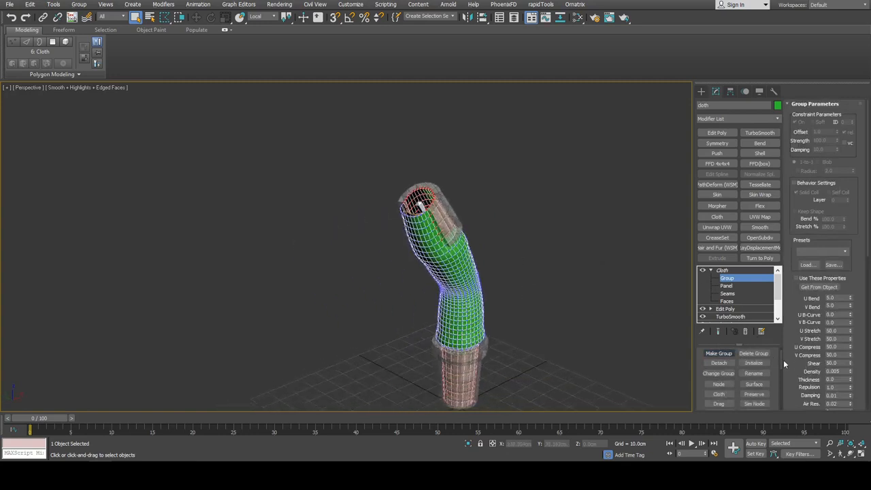
pyautogui.moveTo(784, 359)
pyautogui.mouseDown()
pyautogui.moveTo(781, 368)
pyautogui.moveTo(781, 357)
pyautogui.mouseUp()
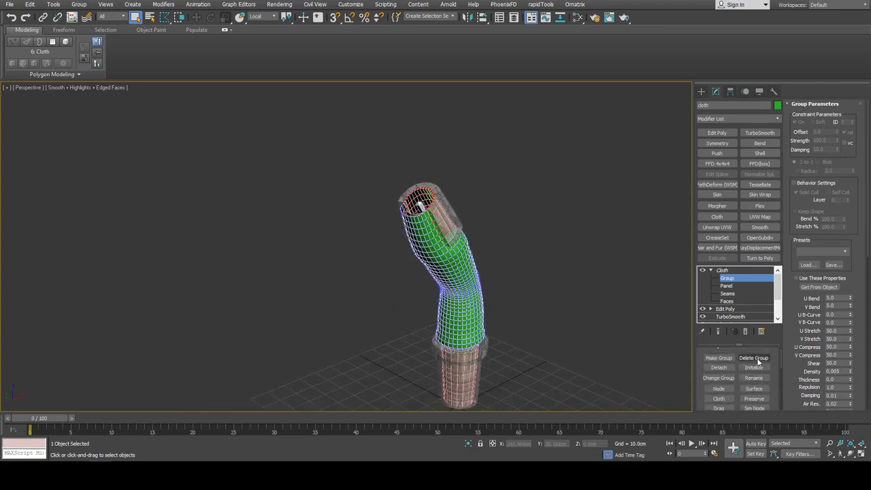
pyautogui.scroll(-1, 757, 362)
pyautogui.scroll(5, 417, 206)
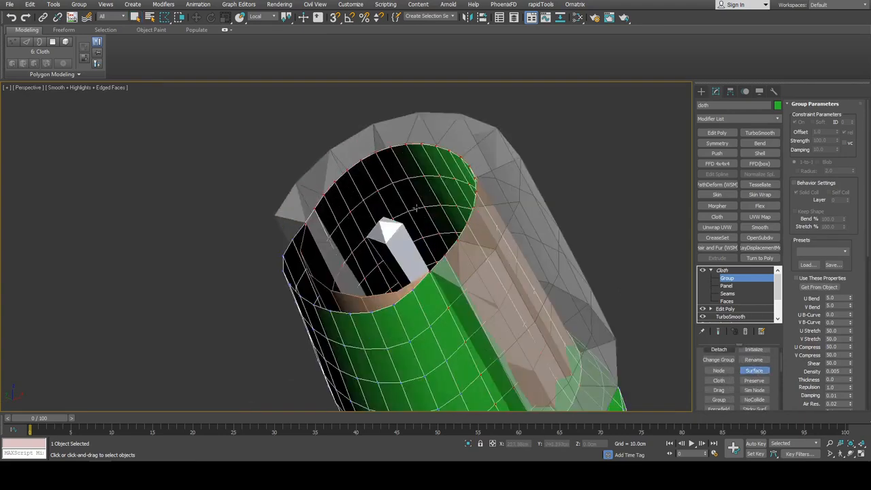
pyautogui.click(344, 307)
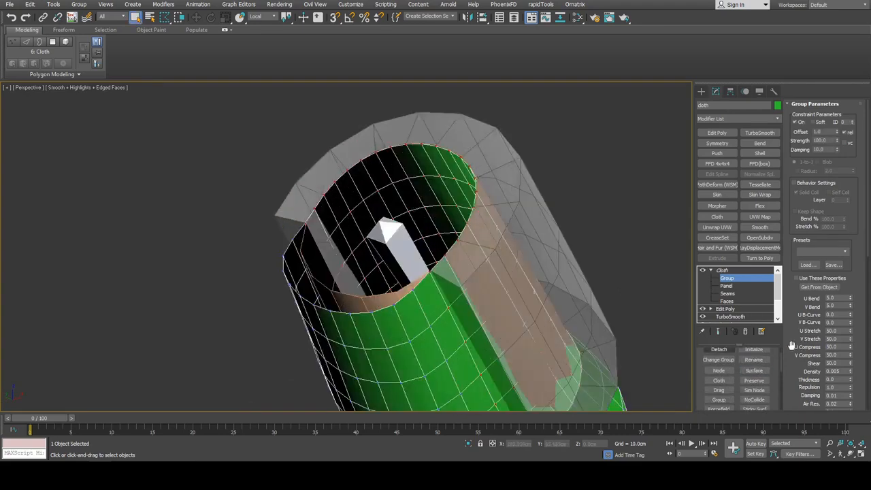
pyautogui.moveTo(782, 368); pyautogui.dragTo(780, 380)
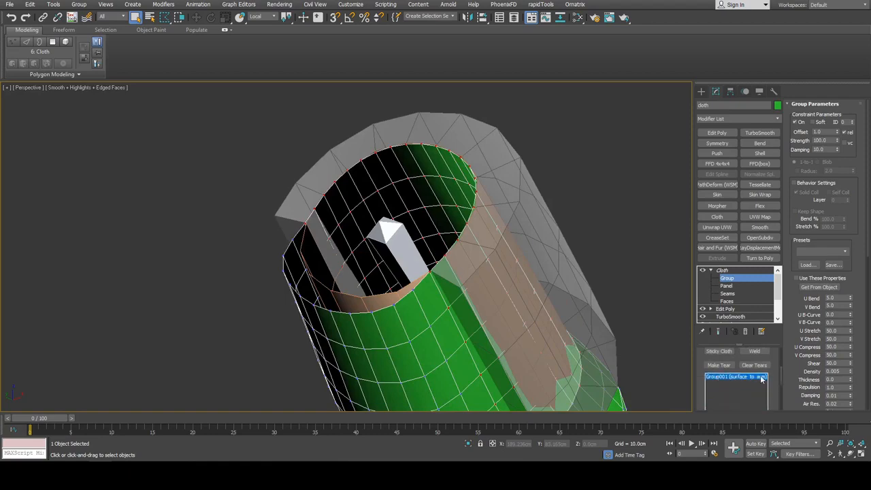
# Leave the Group level and run the cloth simulation with the whole sleeve in view, stopping it at frame 22.
pyautogui.scroll(-6, 599, 243)
pyautogui.hotkey('ctrl', 'b')
pyautogui.keyDown('alt'); pyautogui.moveTo(603, 262); pyautogui.dragTo(524, 210, button='middle'); pyautogui.keyUp('alt')
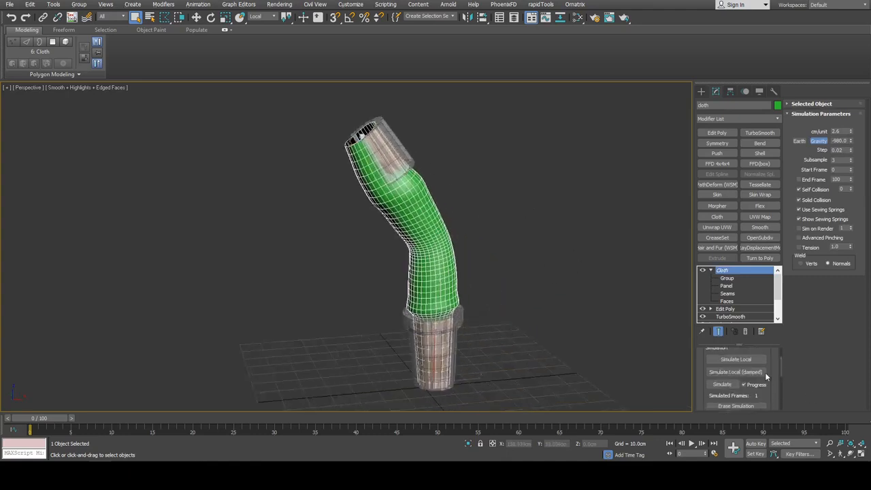
pyautogui.click(731, 385)
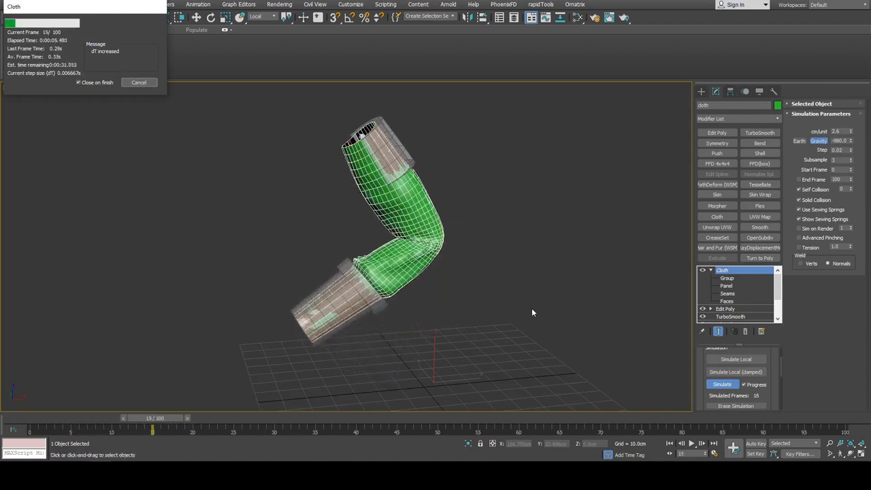
pyautogui.click(139, 83)
# Turn off the see-through display of the gauntlet and the pad, and clear the selection.
pyautogui.click(578, 270)
pyautogui.keyDown('alt'); pyautogui.moveTo(578, 271); pyautogui.dragTo(503, 231, button='middle'); pyautogui.keyUp('alt')
pyautogui.click(442, 306)
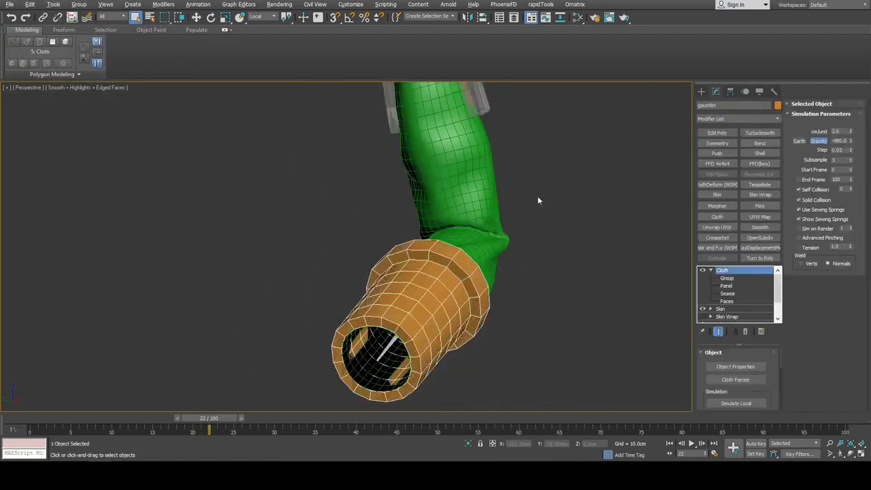
pyautogui.keyDown('alt'); pyautogui.moveTo(538, 200); pyautogui.dragTo(494, 173, button='middle'); pyautogui.keyUp('alt')
pyautogui.click(494, 173)
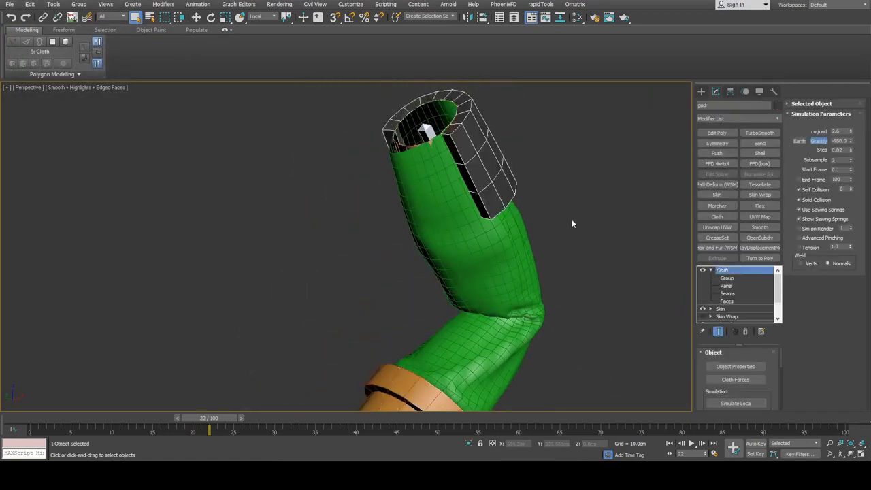
pyautogui.click(577, 301)
# Examine the simulated cloth's wrinkles at the elbow bend up close and from a distance.
pyautogui.keyDown('alt'); pyautogui.moveTo(577, 302); pyautogui.dragTo(448, 253, button='middle'); pyautogui.keyUp('alt')
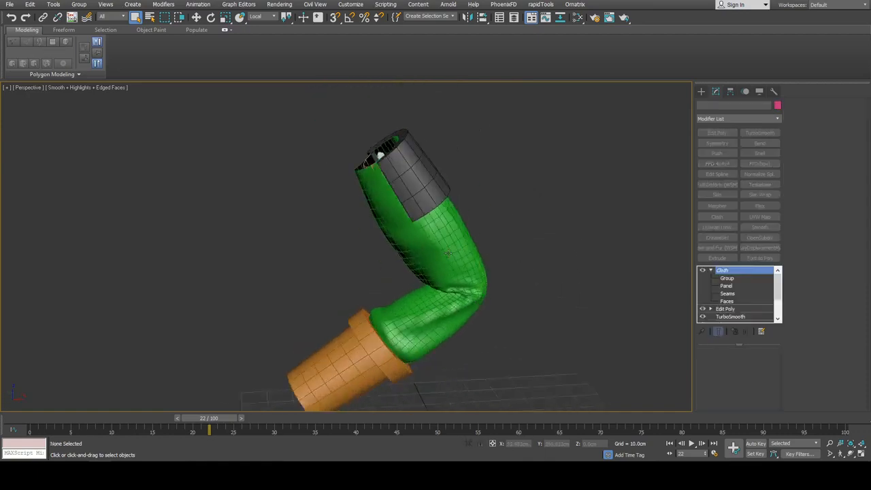
pyautogui.click(447, 253)
pyautogui.keyDown('alt'); pyautogui.moveTo(530, 254); pyautogui.dragTo(441, 219, button='middle'); pyautogui.keyUp('alt')
pyautogui.scroll(5, 439, 224)
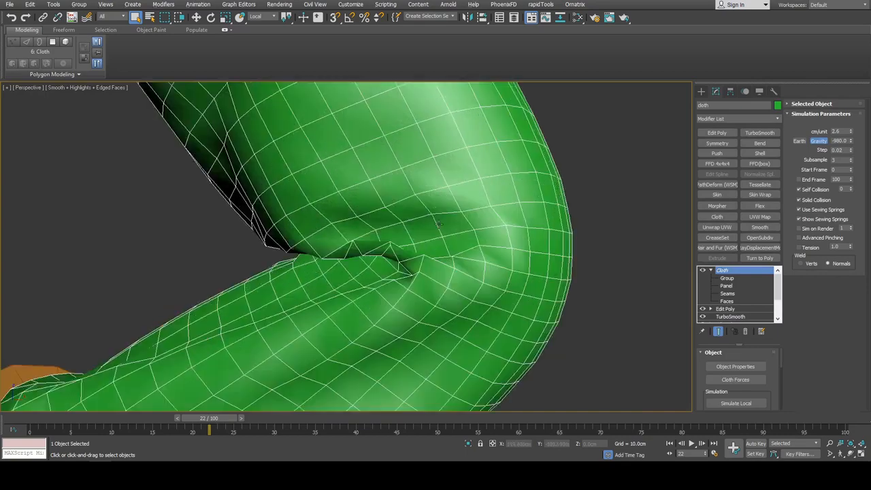
pyautogui.scroll(-10, 438, 223)
pyautogui.click(548, 262)
pyautogui.scroll(-2, 495, 237)
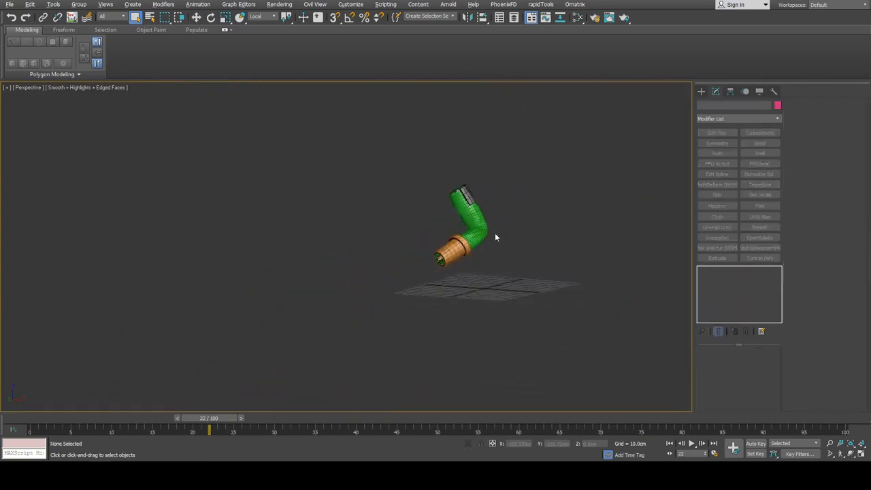
pyautogui.scroll(8, 484, 238)
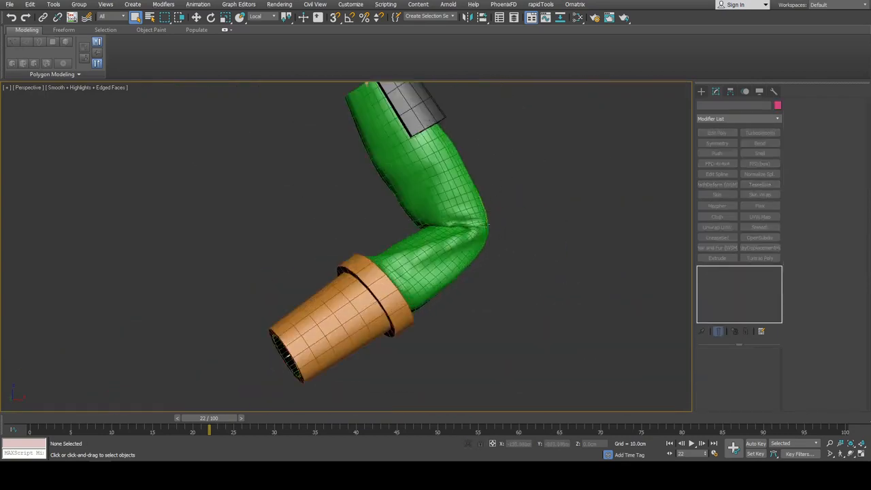
pyautogui.keyDown('alt'); pyautogui.moveTo(487, 215); pyautogui.dragTo(524, 245, button='middle'); pyautogui.keyUp('alt')
# Select the arm showing through the sleeve's upper end and make it non-renderable in its object properties.
pyautogui.click(408, 167)
pyautogui.scroll(5, 408, 167)
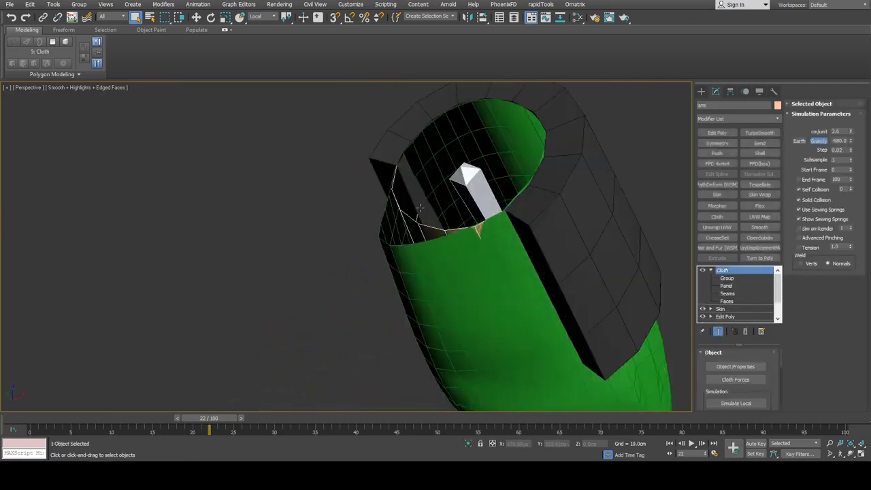
pyautogui.rightClick(467, 213)
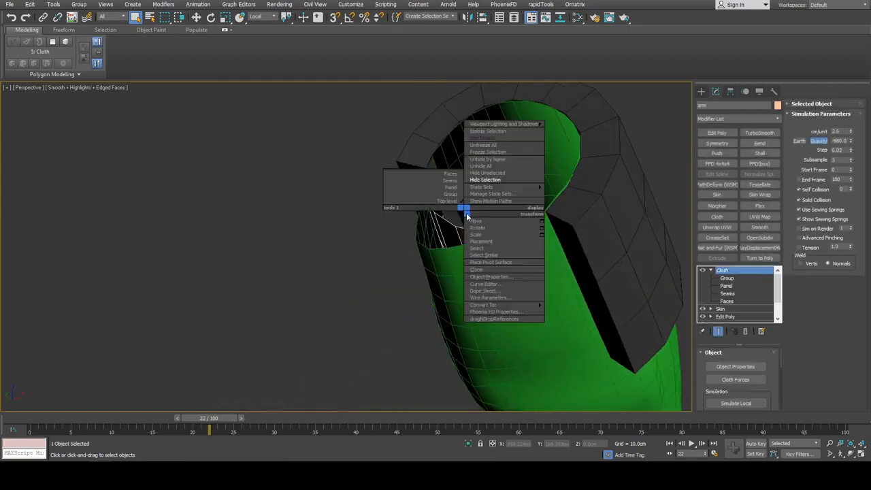
pyautogui.click(519, 277)
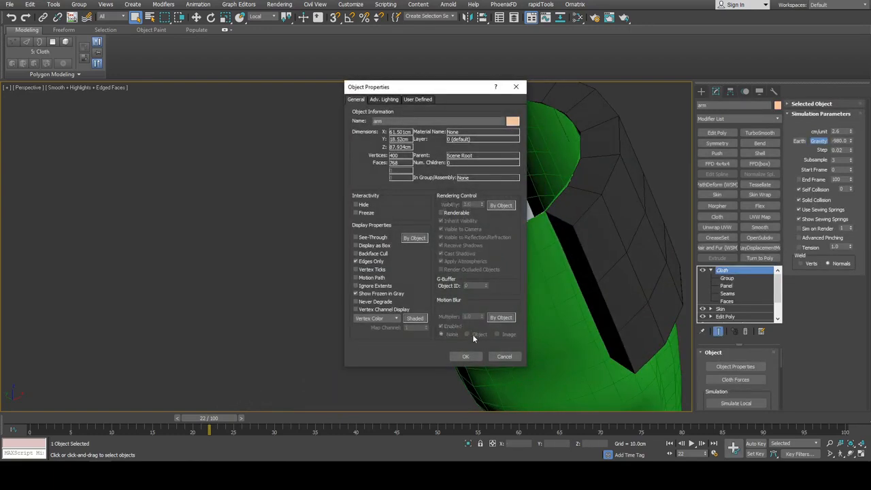
pyautogui.click(466, 357)
# Turn off the edged-faces display and examine the smooth-shaded sleeve folds around the elbow with nothing selected.
pyautogui.scroll(-5, 477, 288)
pyautogui.keyDown('alt'); pyautogui.moveTo(477, 288); pyautogui.dragTo(456, 296, button='middle'); pyautogui.keyUp('alt')
pyautogui.click(385, 277)
pyautogui.keyDown('alt'); pyautogui.moveTo(386, 277); pyautogui.dragTo(422, 259, button='middle'); pyautogui.keyUp('alt')
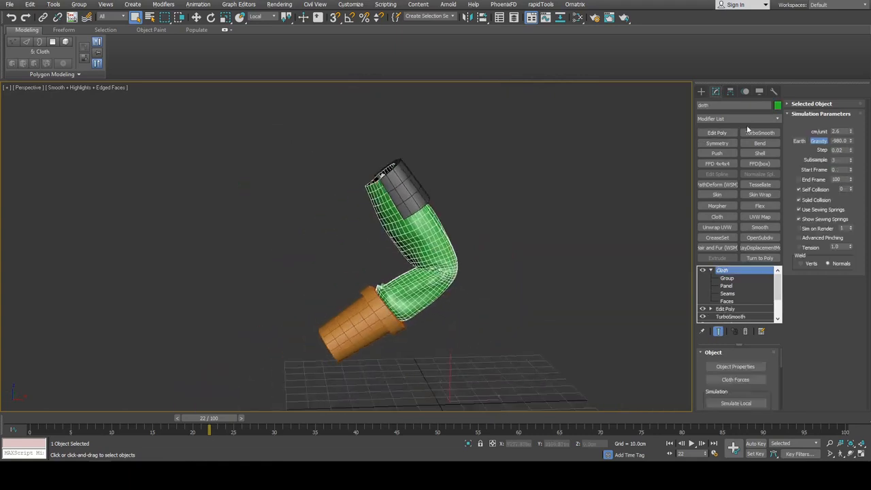
pyautogui.click(511, 253)
pyautogui.press('F4')
pyautogui.scroll(5, 408, 247)
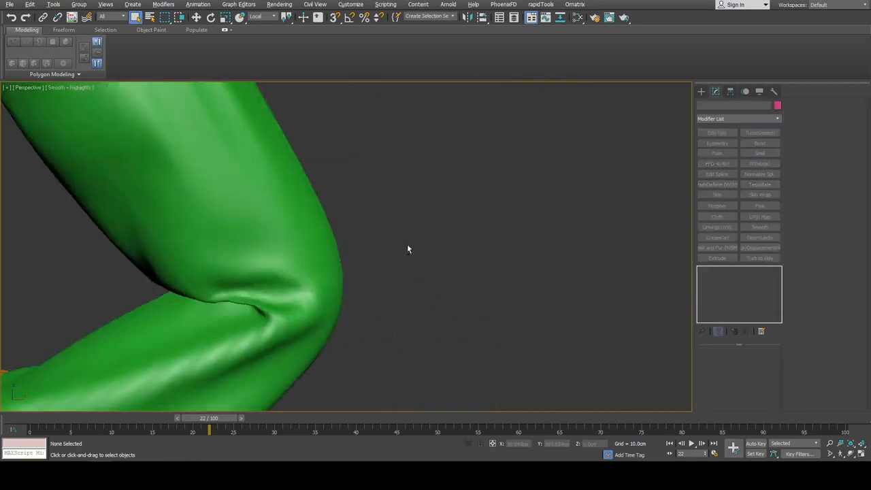
pyautogui.scroll(-3, 409, 247)
pyautogui.keyDown('alt'); pyautogui.moveTo(408, 247); pyautogui.dragTo(473, 233, button='middle'); pyautogui.keyUp('alt')
pyautogui.scroll(-3, 474, 237)
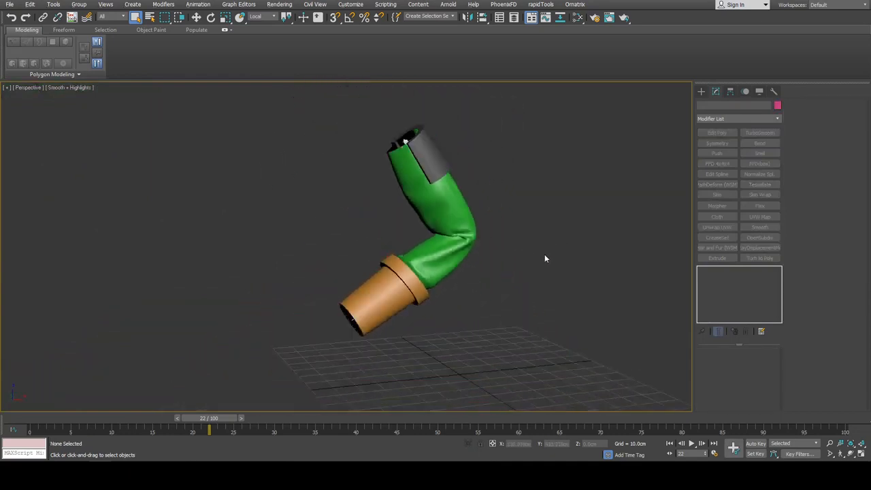